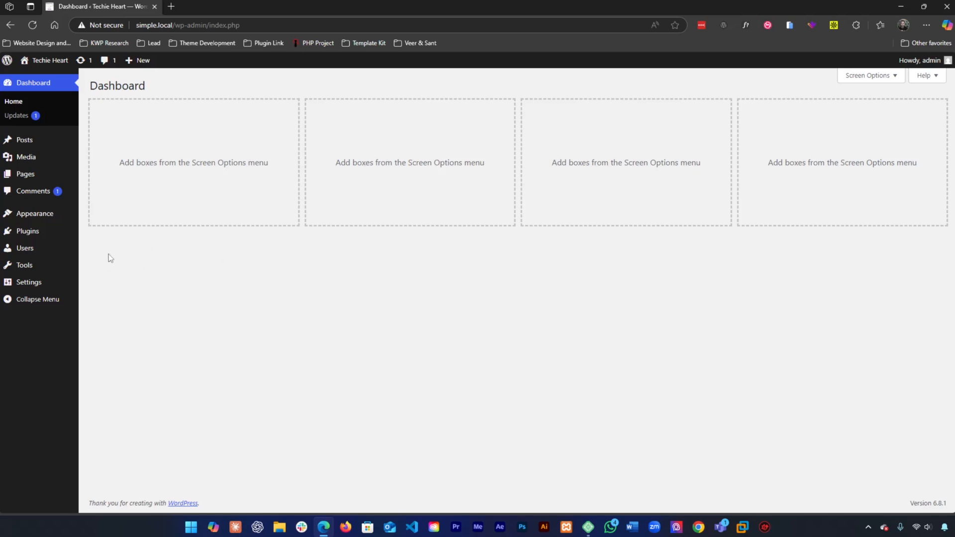
# Open the theme Customizer in a new tab and go to its Layout settings
pyautogui.moveTo(12, 215)
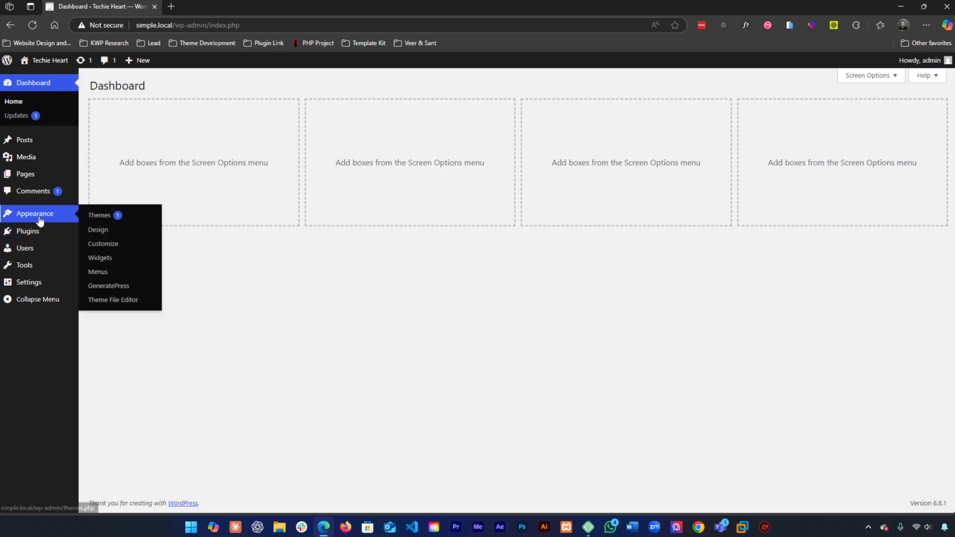
pyautogui.middleClick(123, 249)
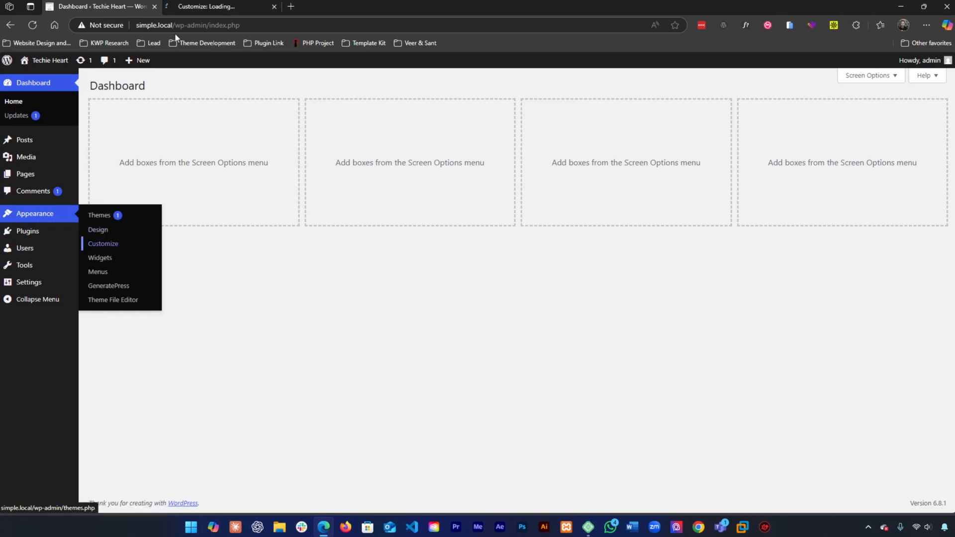
pyautogui.click(247, 4)
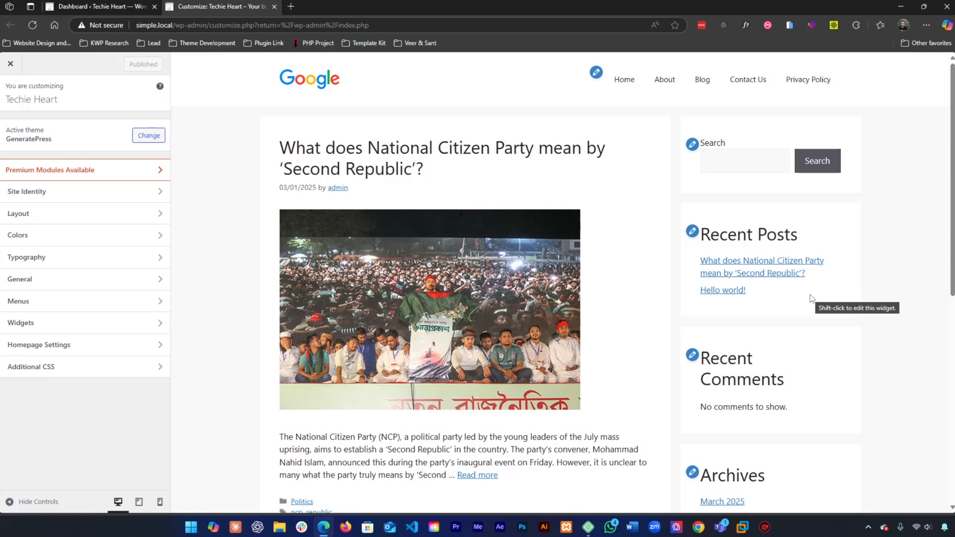
pyautogui.click(44, 220)
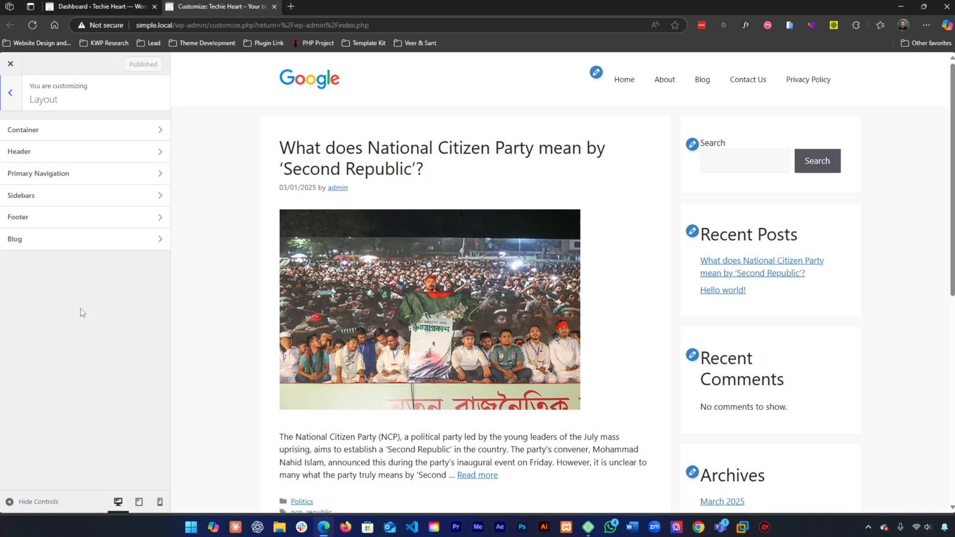
# Look through the Header and Primary Navigation layout settings and open the Footer layout settings
pyautogui.click(80, 147)
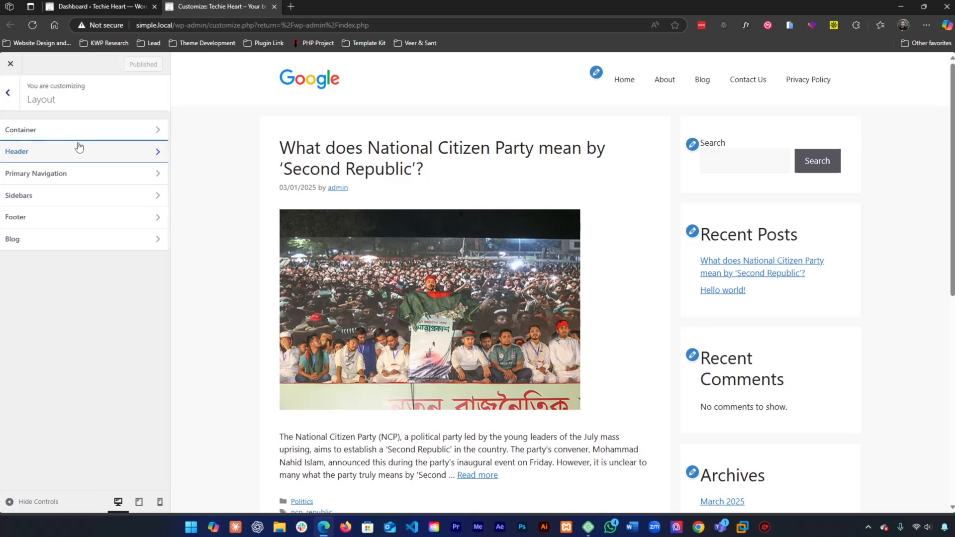
pyautogui.click(9, 95)
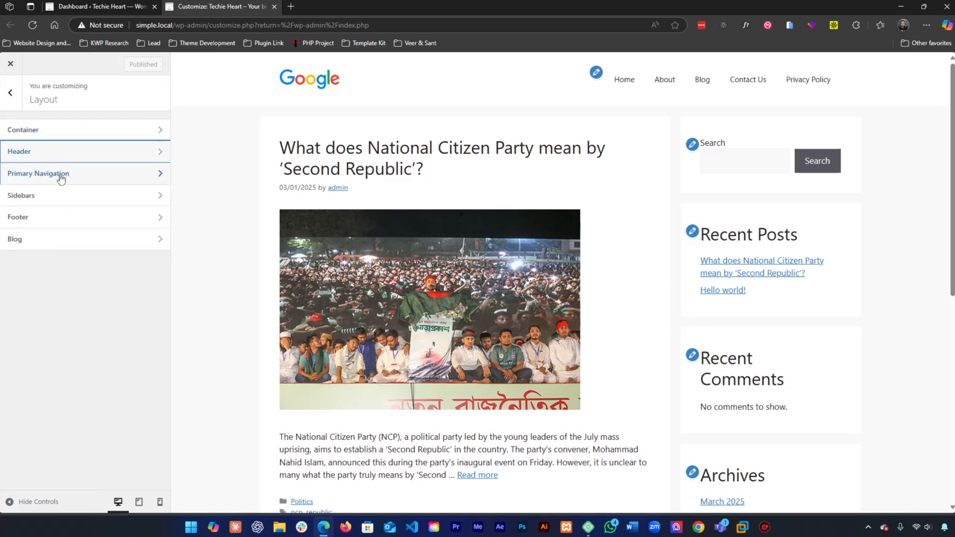
pyautogui.click(61, 177)
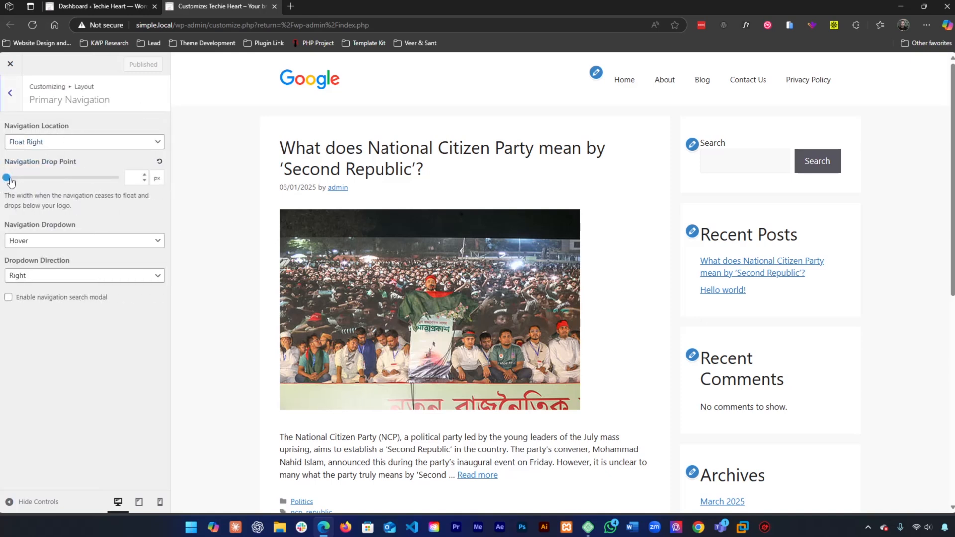
pyautogui.click(14, 103)
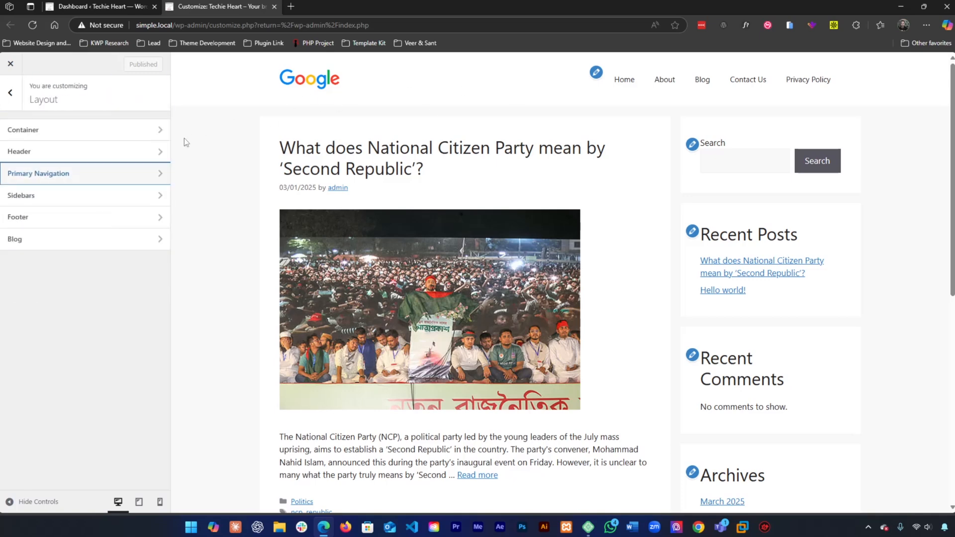
pyautogui.scroll(-8, 414, 240)
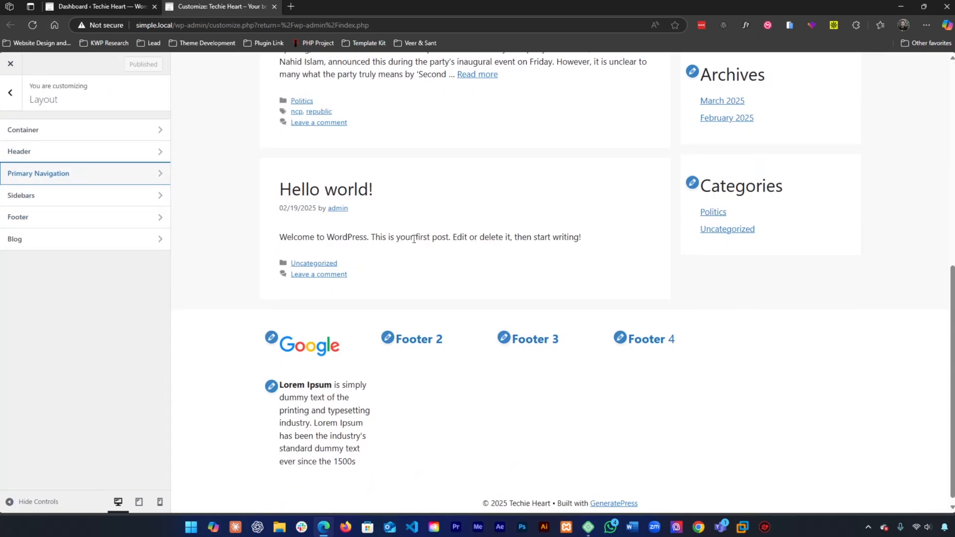
pyautogui.click(73, 219)
# Try the footer with 3 and with 4 footer widgets in the preview
pyautogui.click(83, 212)
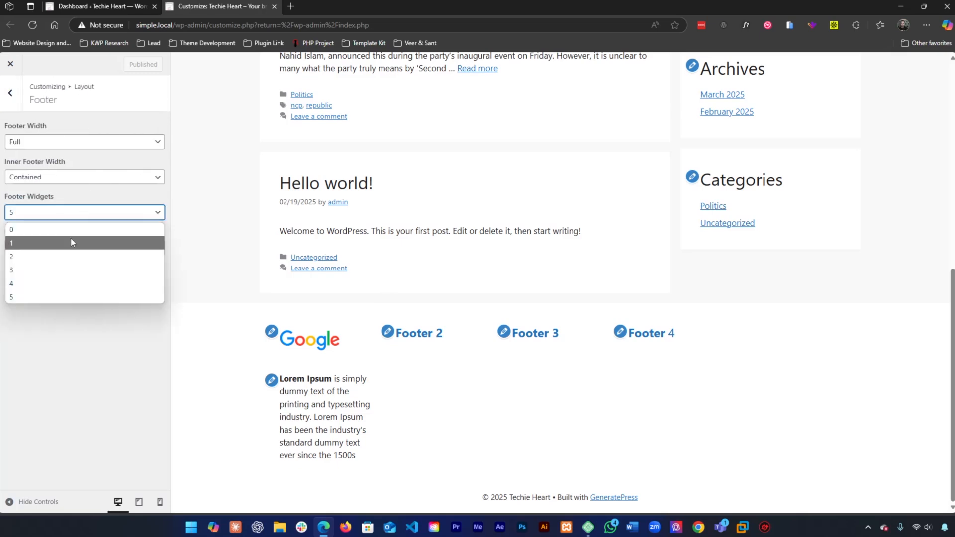
pyautogui.click(71, 265)
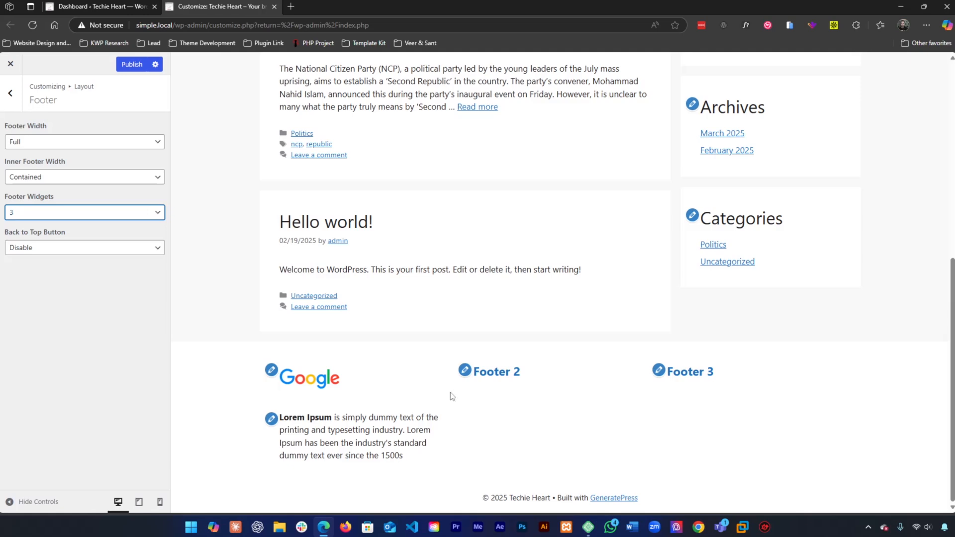
pyautogui.click(100, 324)
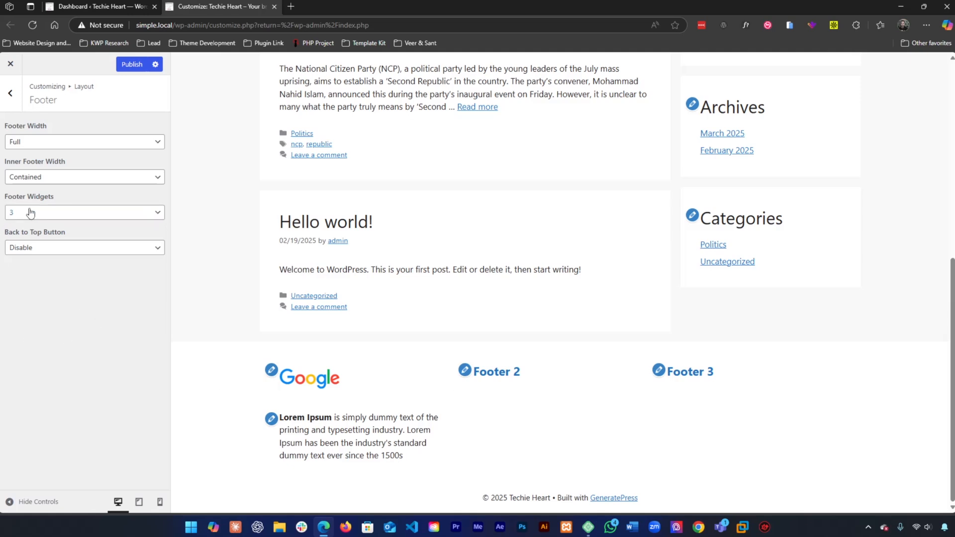
pyautogui.click(67, 213)
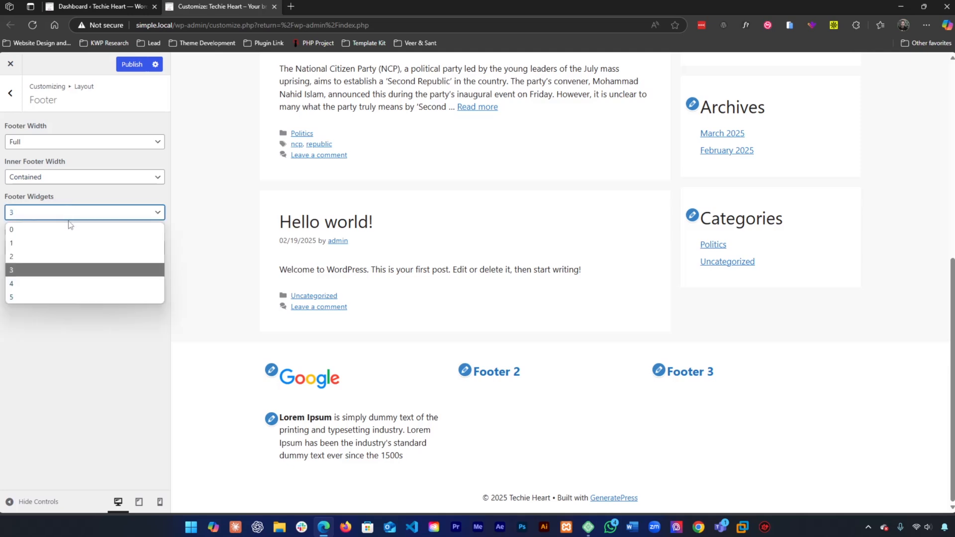
pyautogui.click(39, 285)
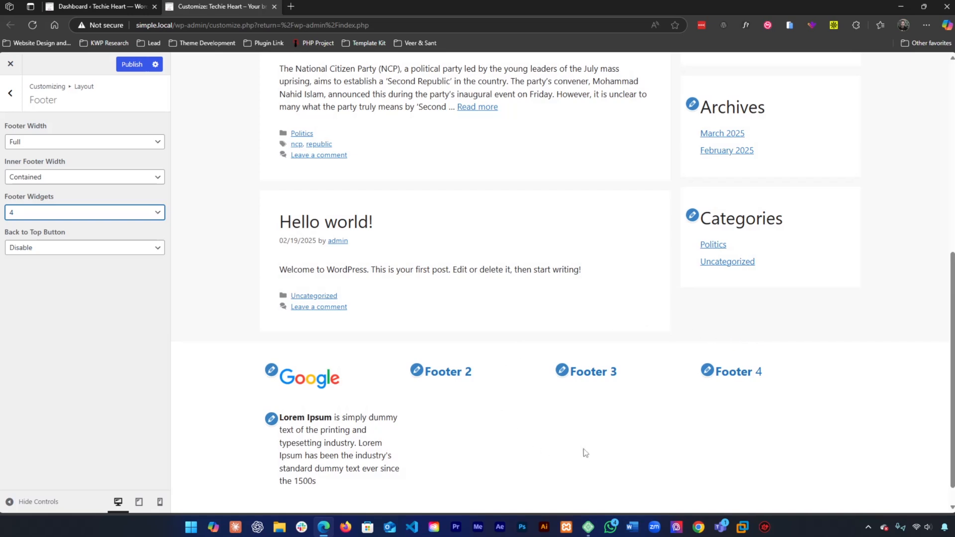
# Set the number of footer widgets to 5 and publish the change
pyautogui.click(51, 213)
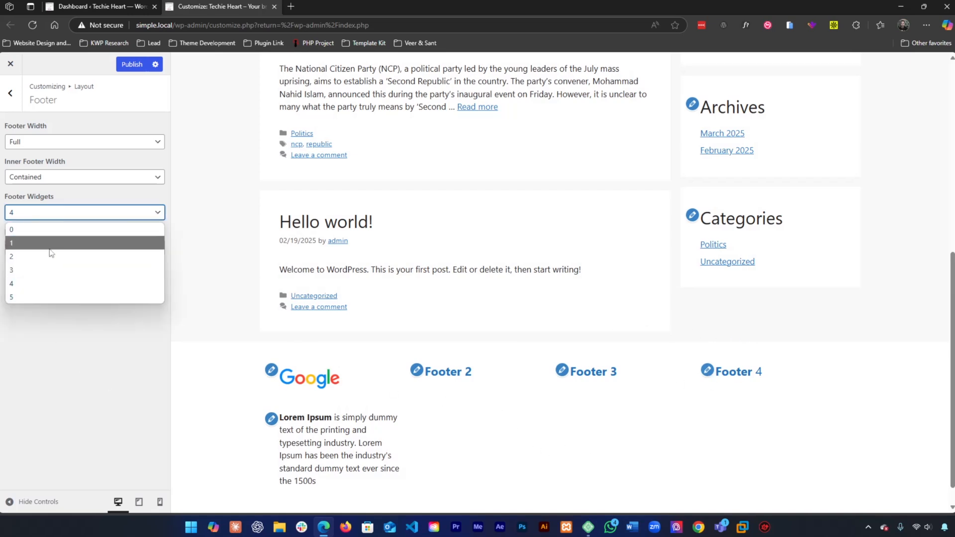
pyautogui.click(50, 297)
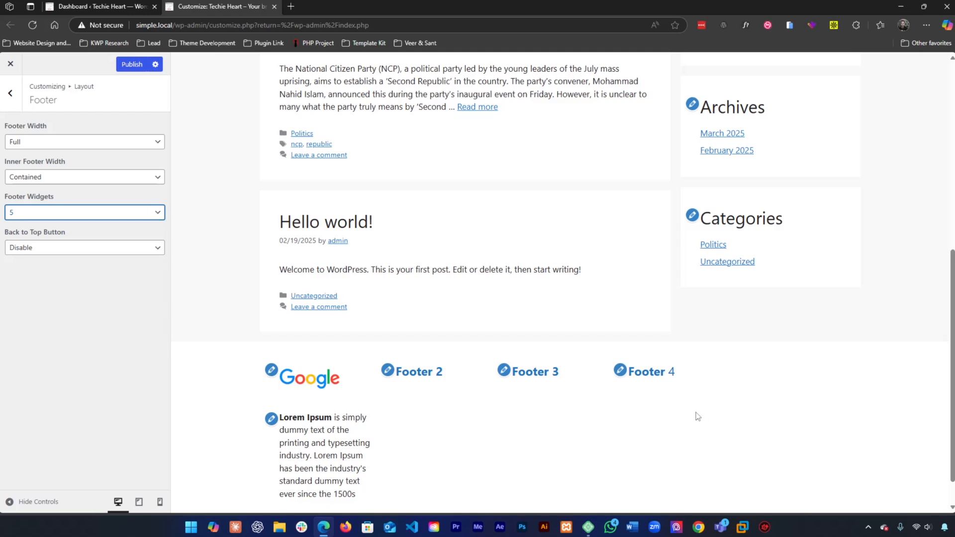
pyautogui.click(132, 65)
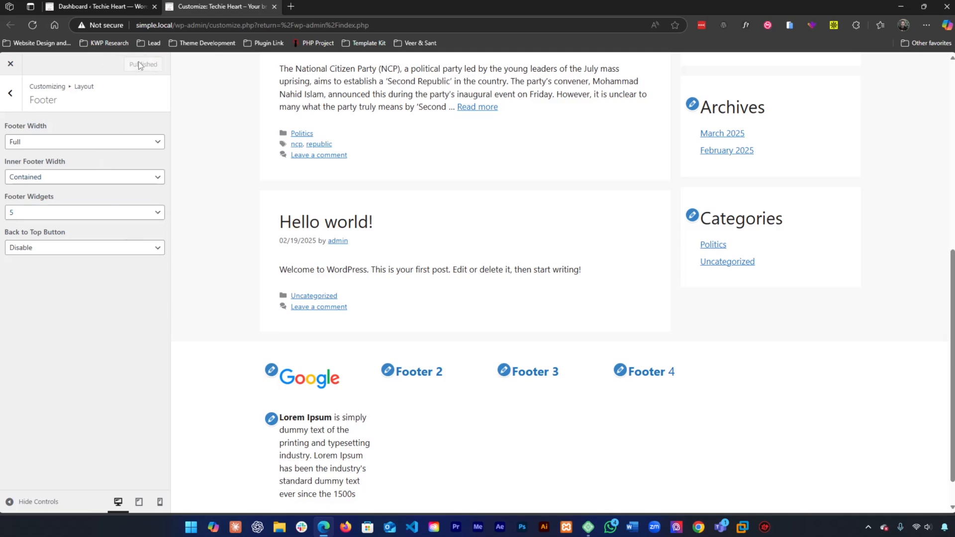
# Go to the site's Widgets page from the dashboard and expand the Footer Widget 5 area
pyautogui.click(99, 6)
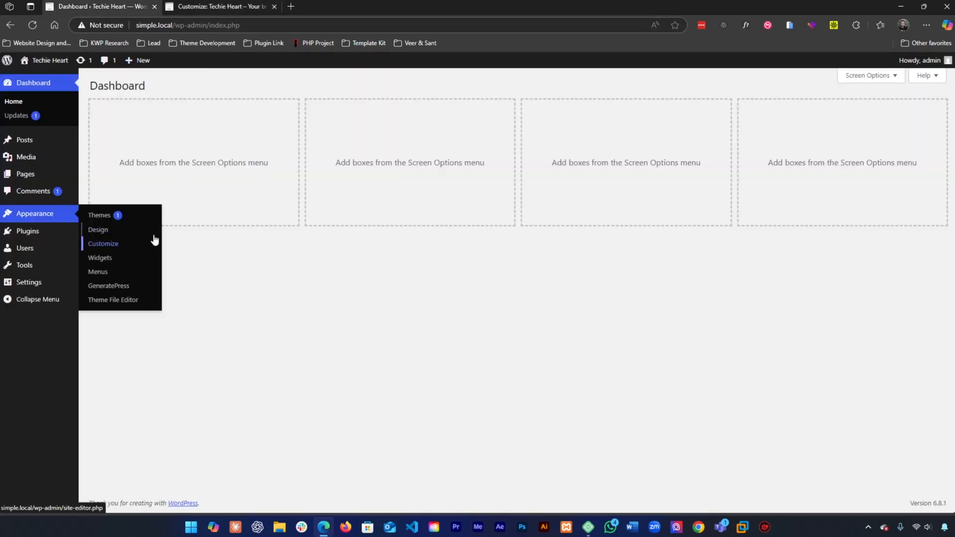
pyautogui.click(126, 260)
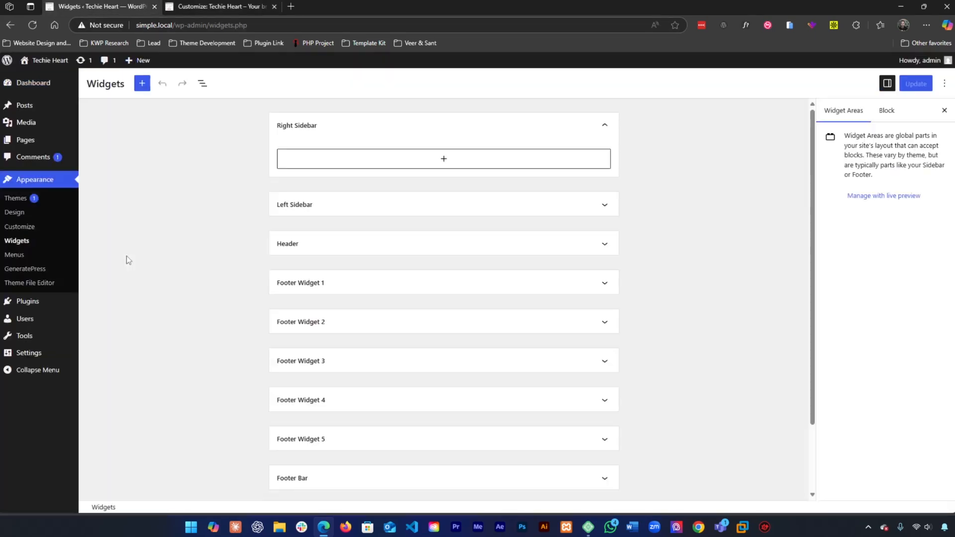
pyautogui.scroll(-10, 470, 256)
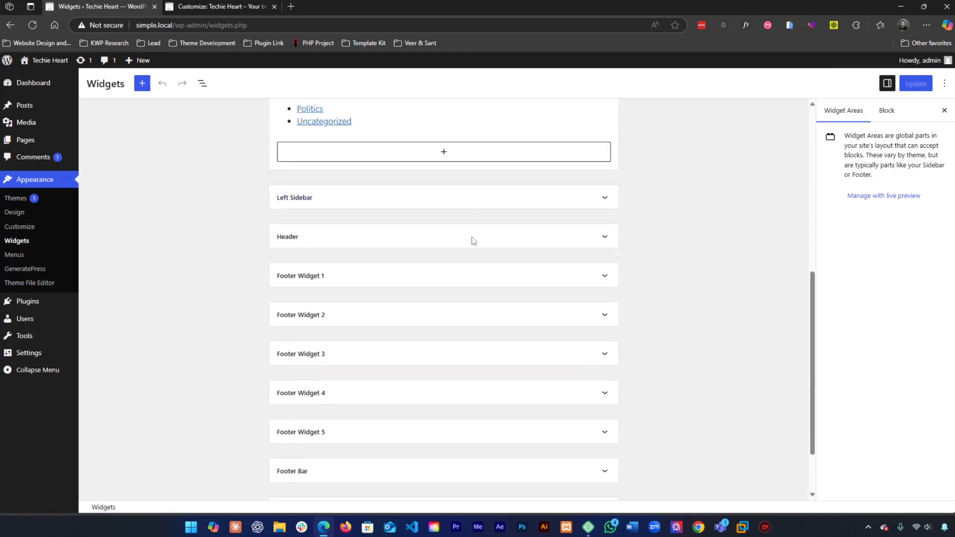
pyautogui.click(384, 360)
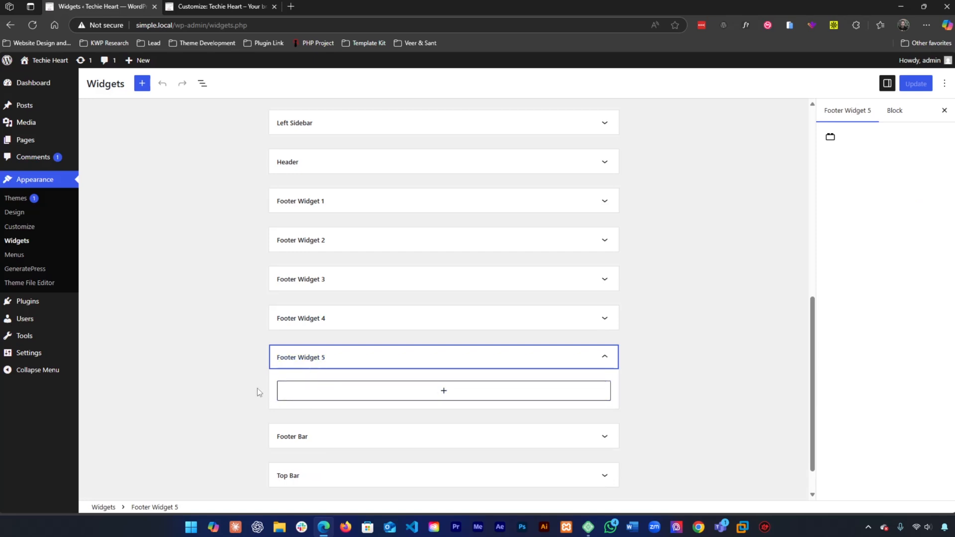
pyautogui.moveTo(274, 366); pyautogui.dragTo(324, 373)
# Duplicate the "Footer 4" heading in Footer Widget 4 and move the copy into Footer Widget 5
pyautogui.click(582, 321)
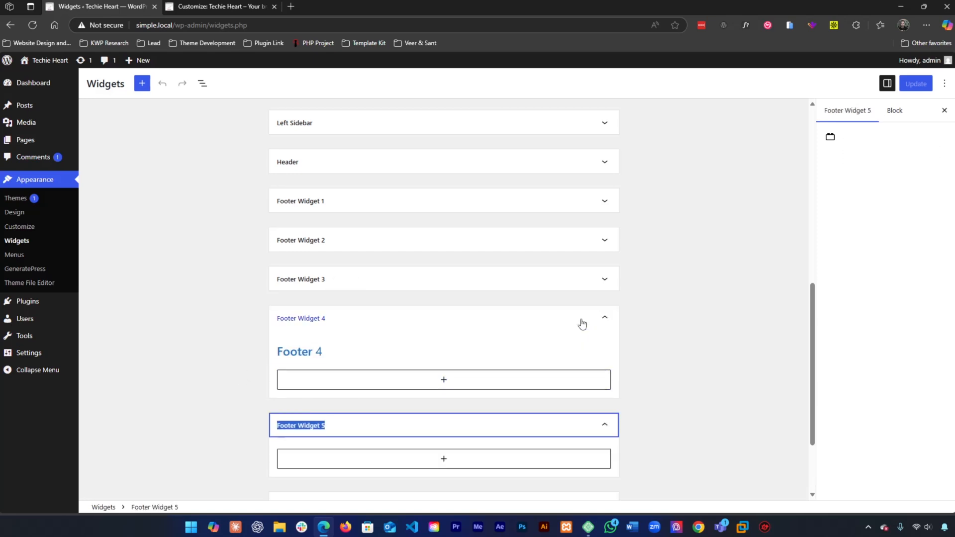
pyautogui.scroll(-2, 380, 274)
pyautogui.click(333, 247)
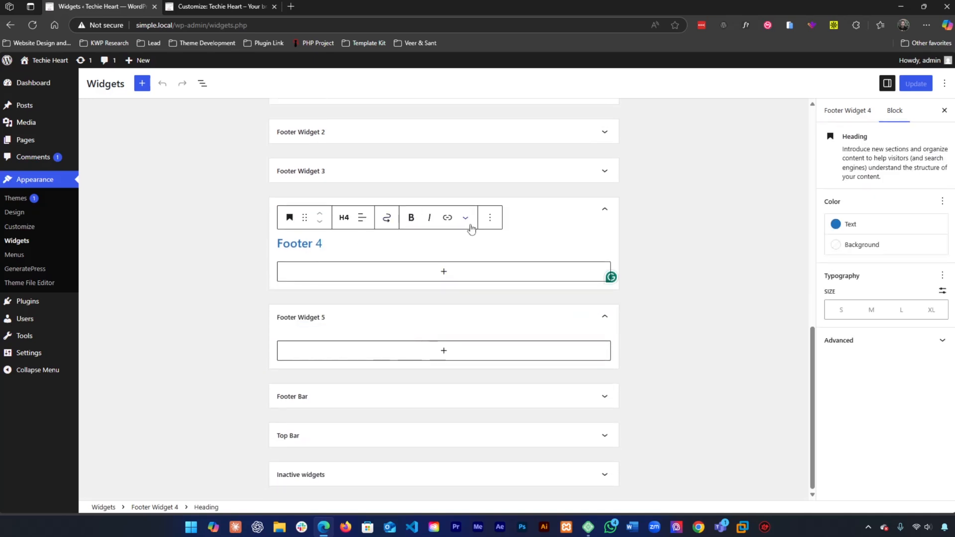
pyautogui.click(491, 220)
pyautogui.click(501, 291)
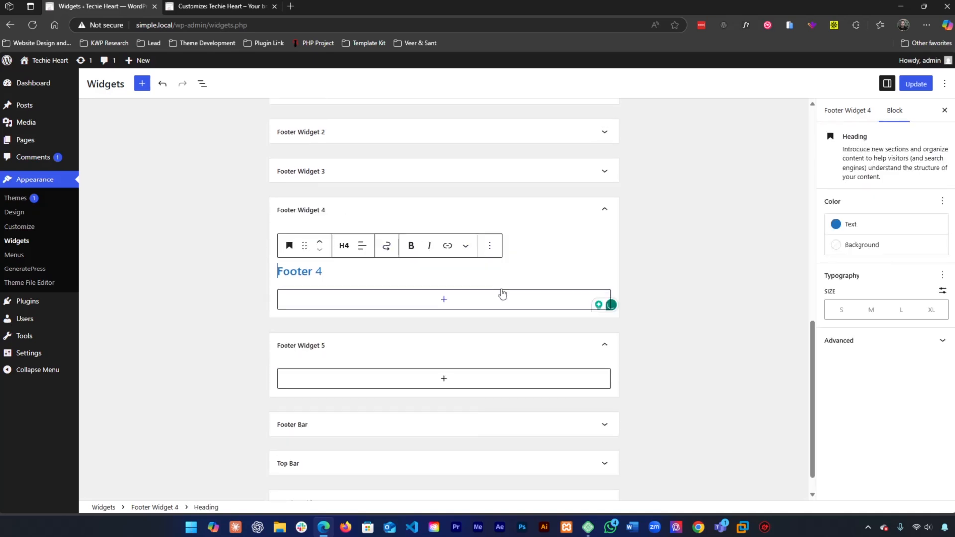
pyautogui.moveTo(305, 247); pyautogui.dragTo(326, 324)
# Change the heading in Footer Widget 5 to "Footer 5" and save the widgets
pyautogui.press('BackSpace')
pyautogui.hotkey('shift', 'Home')
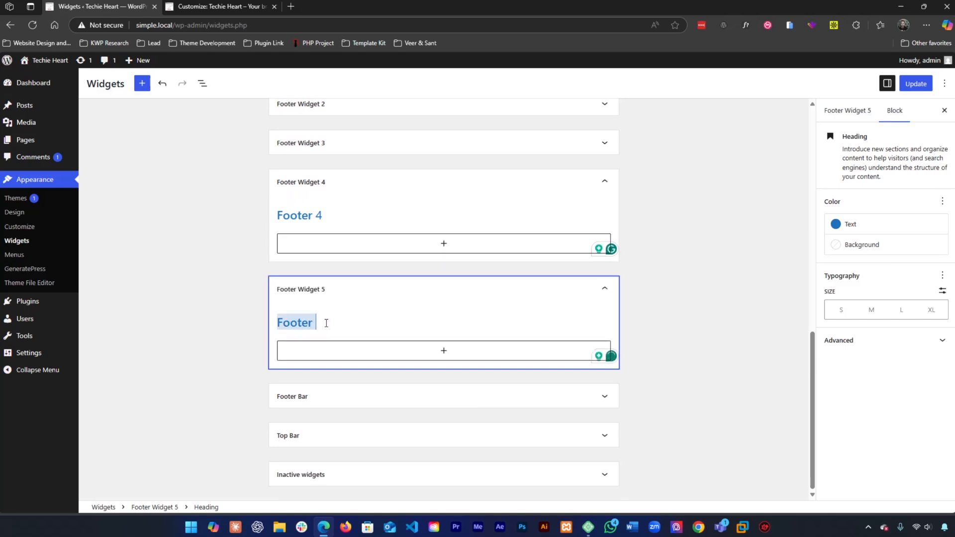
pyautogui.write('5')
pyautogui.click(647, 342)
pyautogui.click(917, 84)
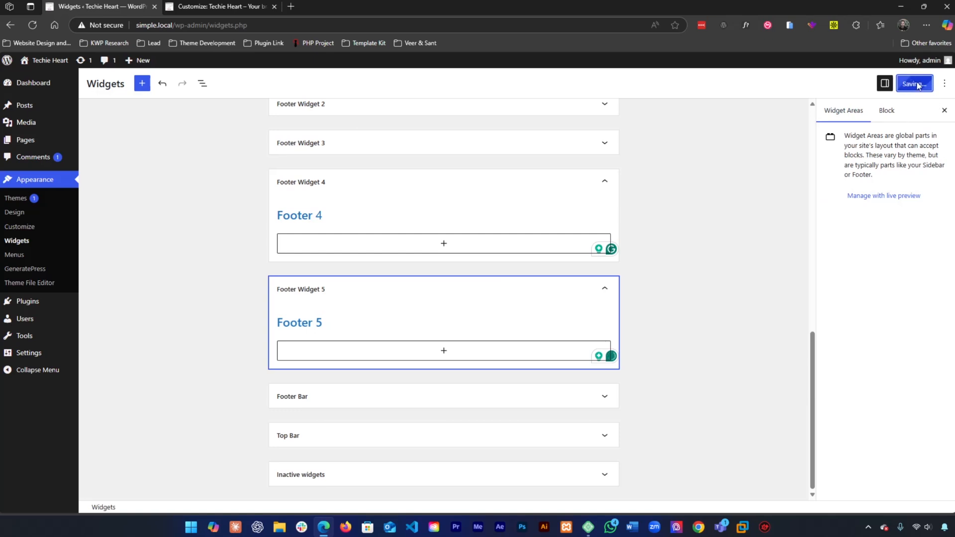
# Open the live site in a new tab and check the widget columns in its footer
pyautogui.click(49, 78)
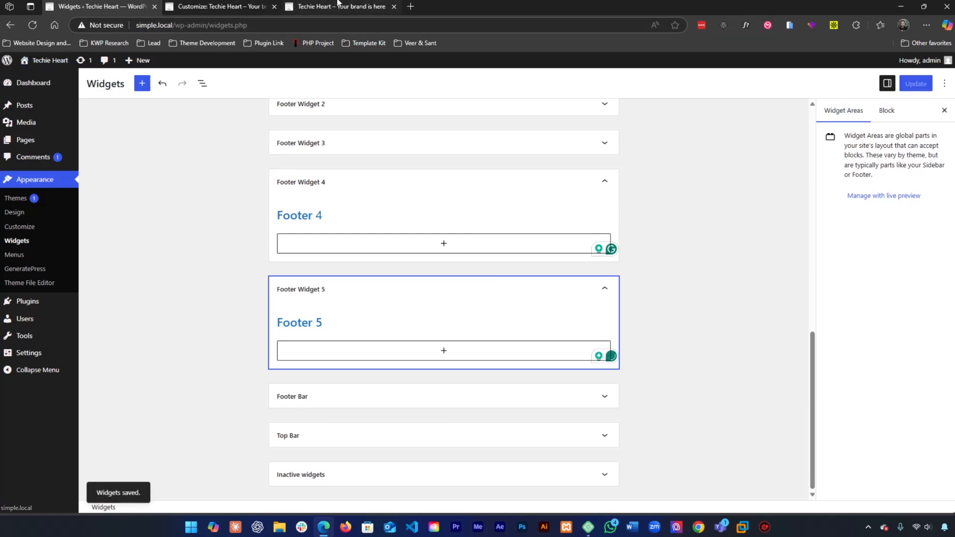
pyautogui.scroll(-15, 496, 207)
pyautogui.scroll(-1, 496, 207)
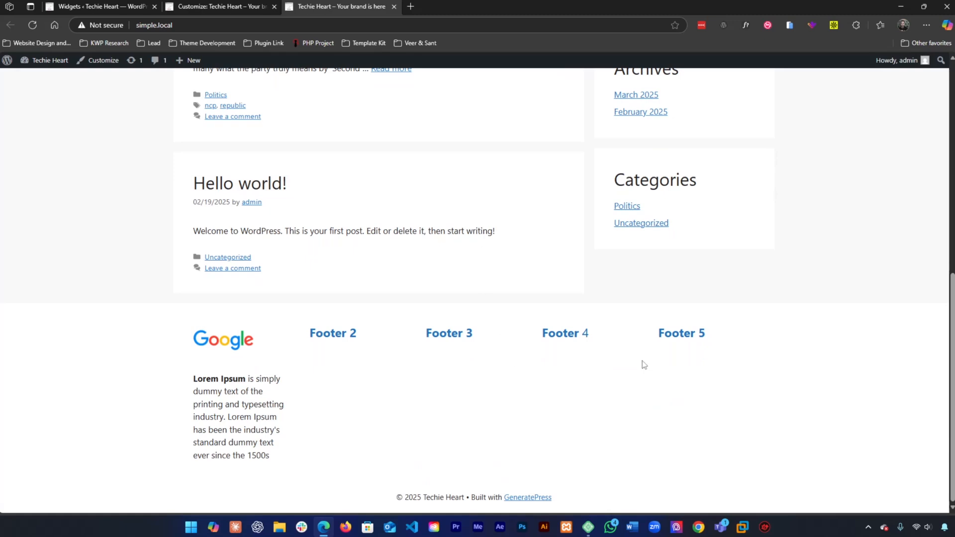
pyautogui.moveTo(757, 335); pyautogui.dragTo(241, 352)
pyautogui.click(489, 432)
# Return to the Customizer's Footer settings and enable the Back to Top Button
pyautogui.click(219, 6)
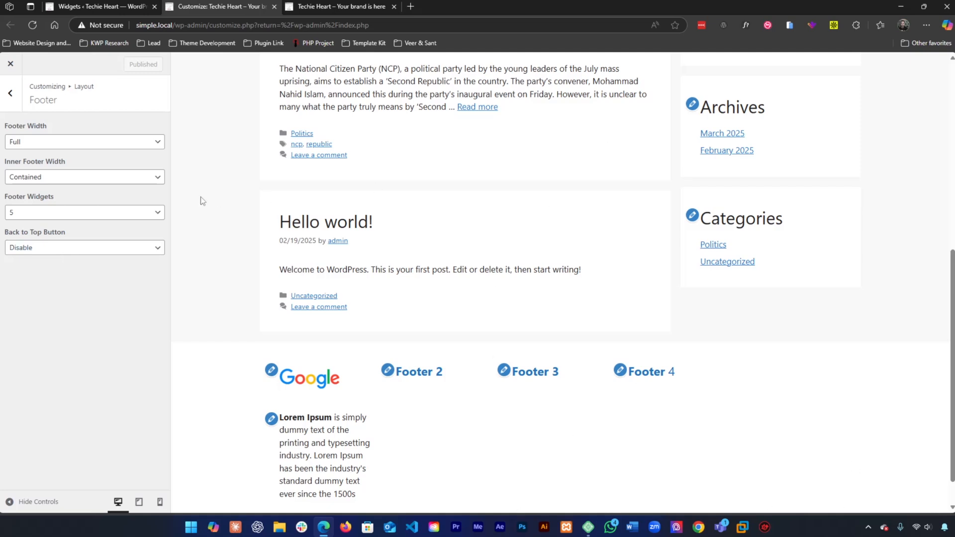
pyautogui.click(67, 251)
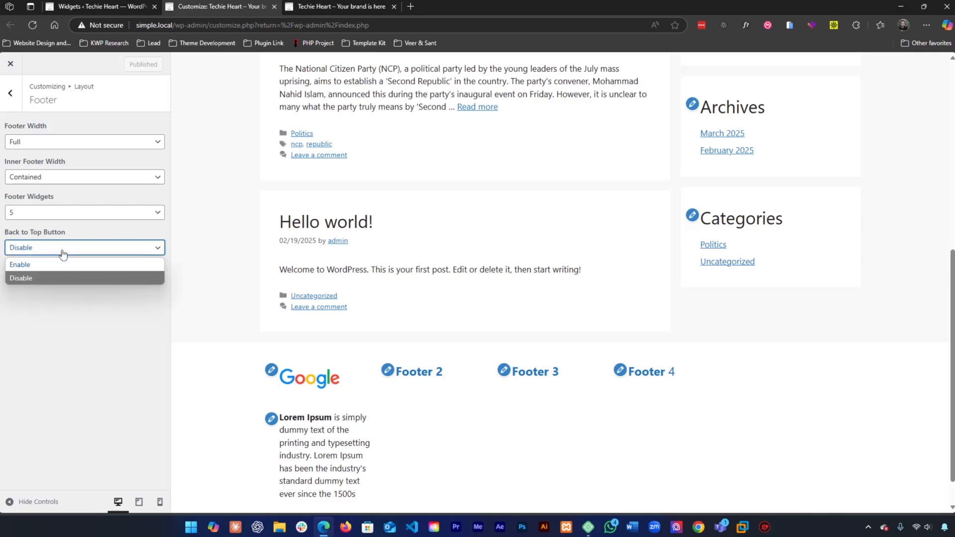
pyautogui.click(37, 270)
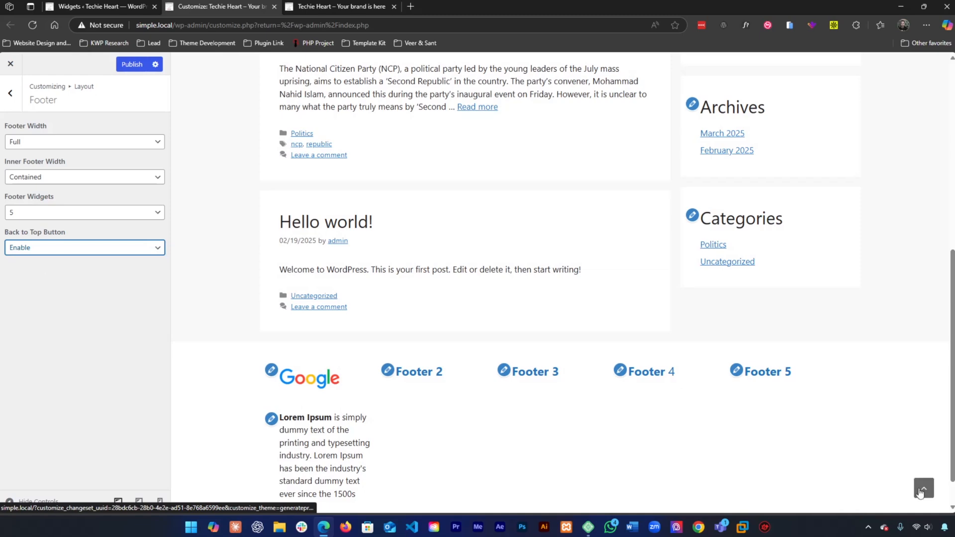
# Test the back-to-top button in the preview and go back to the Layout settings
pyautogui.click(920, 490)
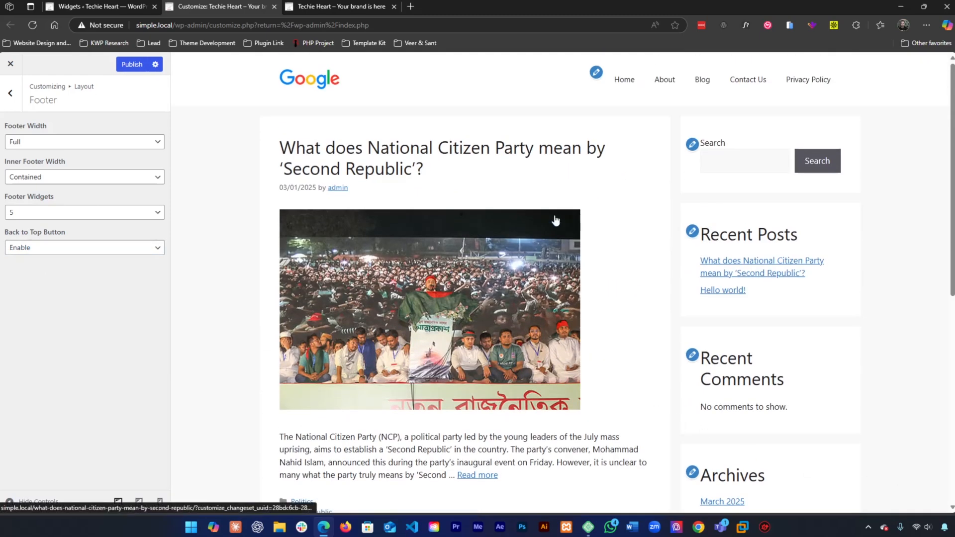
pyautogui.scroll(-8, 585, 233)
pyautogui.scroll(8, 586, 233)
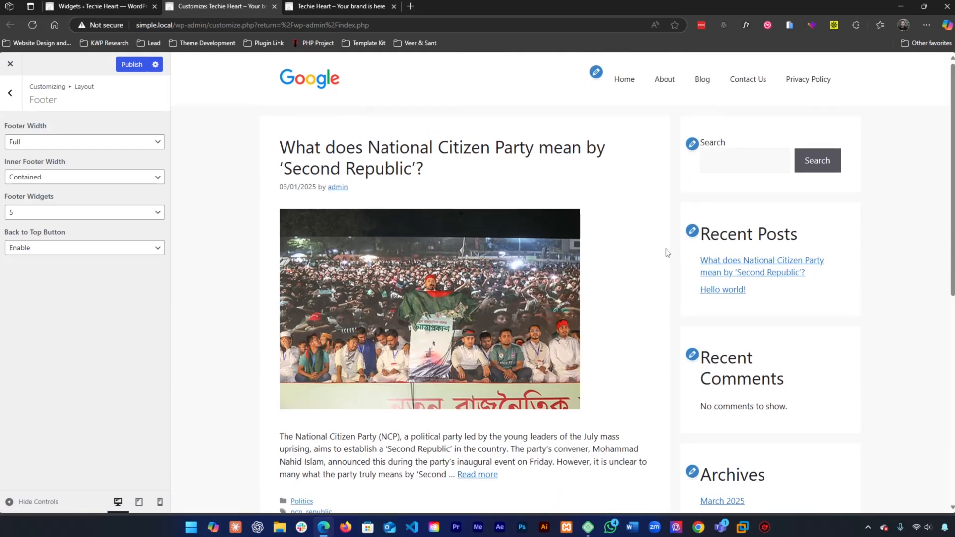
pyautogui.scroll(-8, 721, 281)
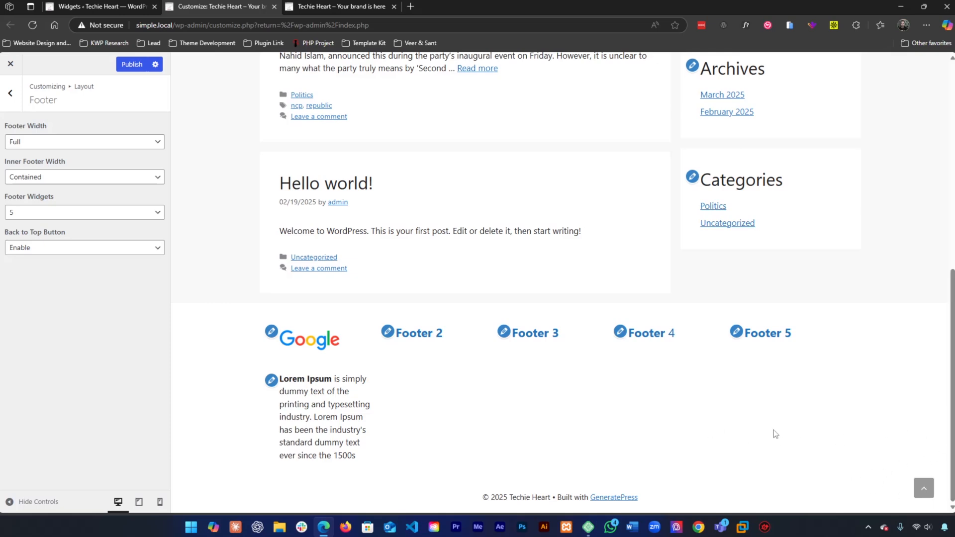
pyautogui.click(8, 96)
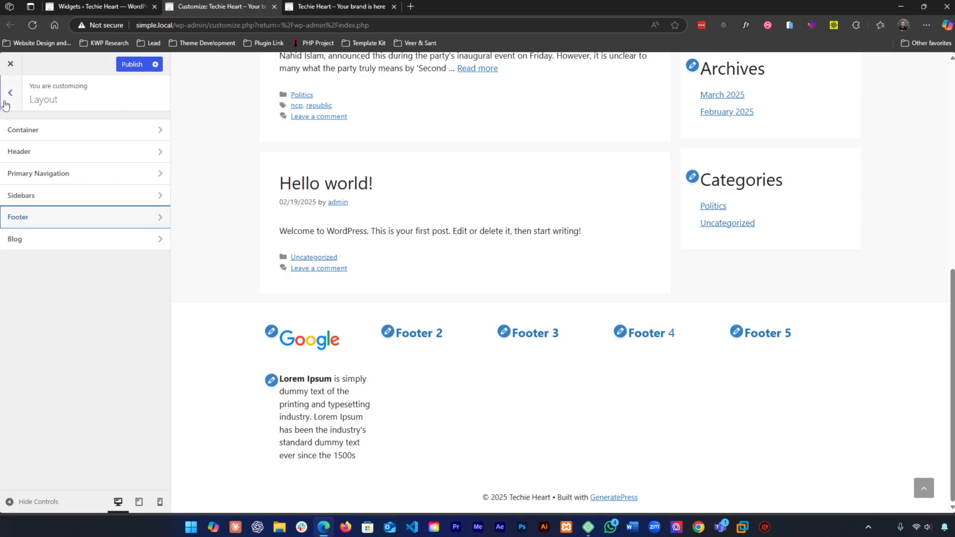
# Review the Content Type options in the Blog layout settings and return to the main Customizer level
pyautogui.click(70, 239)
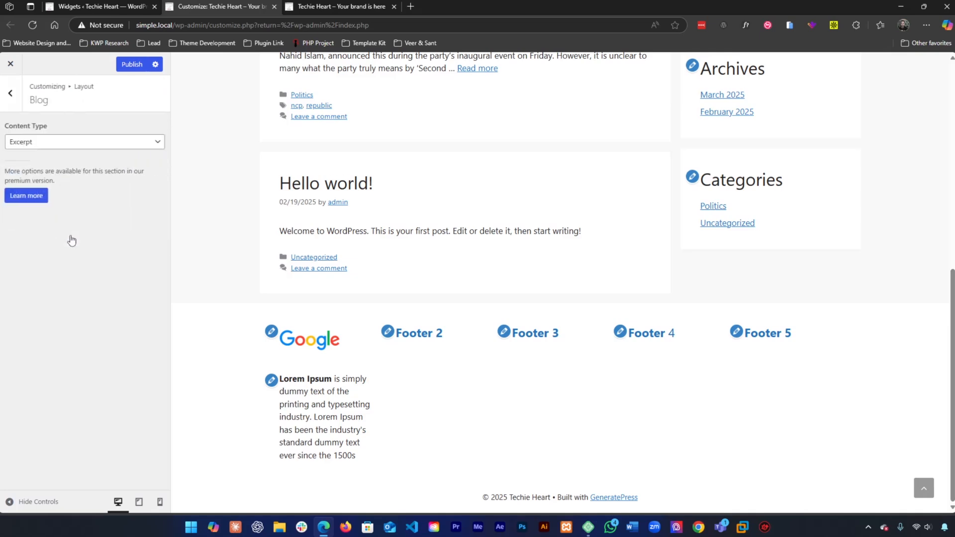
pyautogui.click(57, 143)
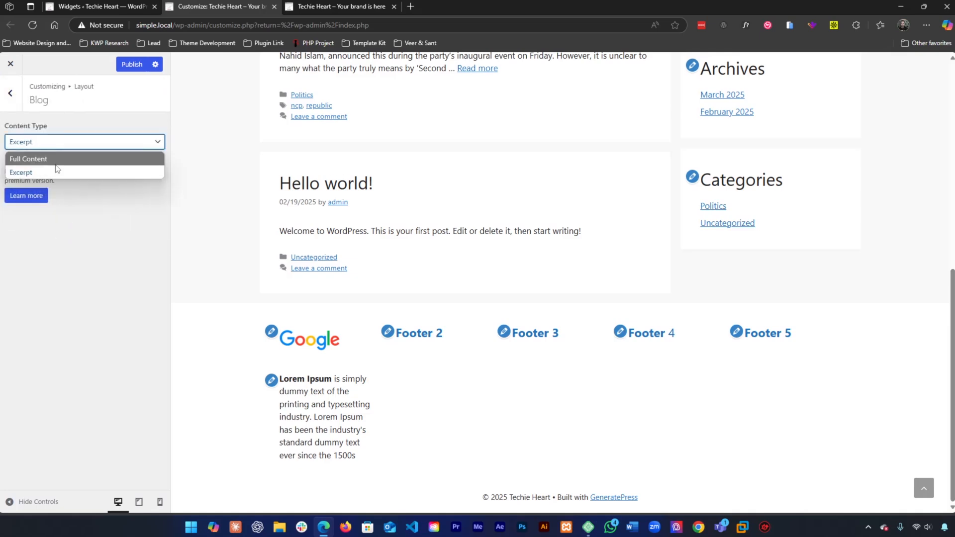
pyautogui.click(61, 232)
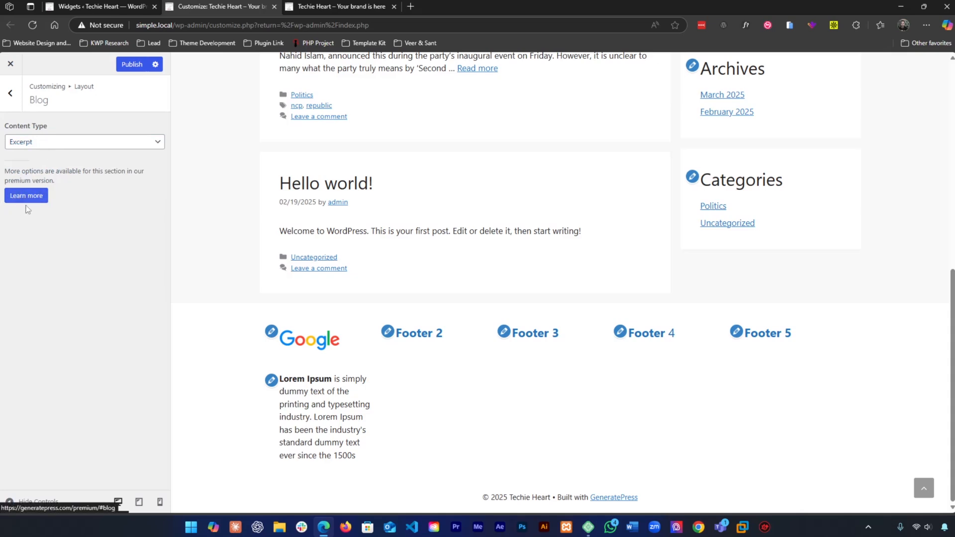
pyautogui.tripleClick(14, 177)
pyautogui.click(59, 239)
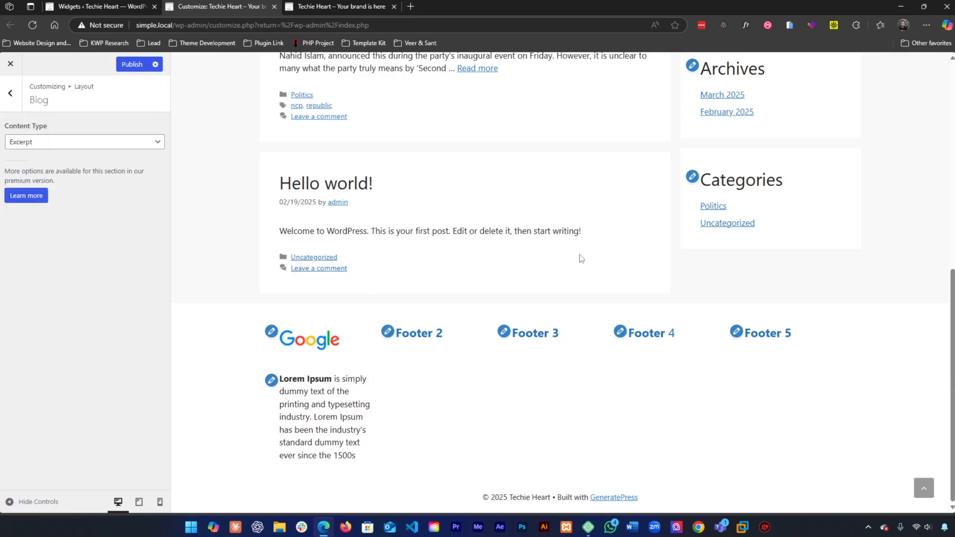
pyautogui.scroll(8, 665, 255)
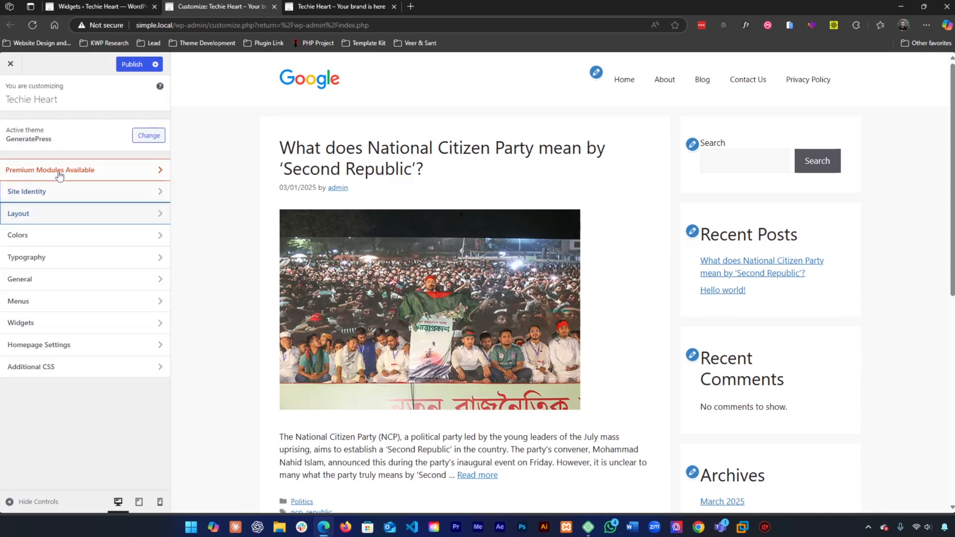
# Open the Colors settings and examine the global colors against the page preview
pyautogui.click(53, 239)
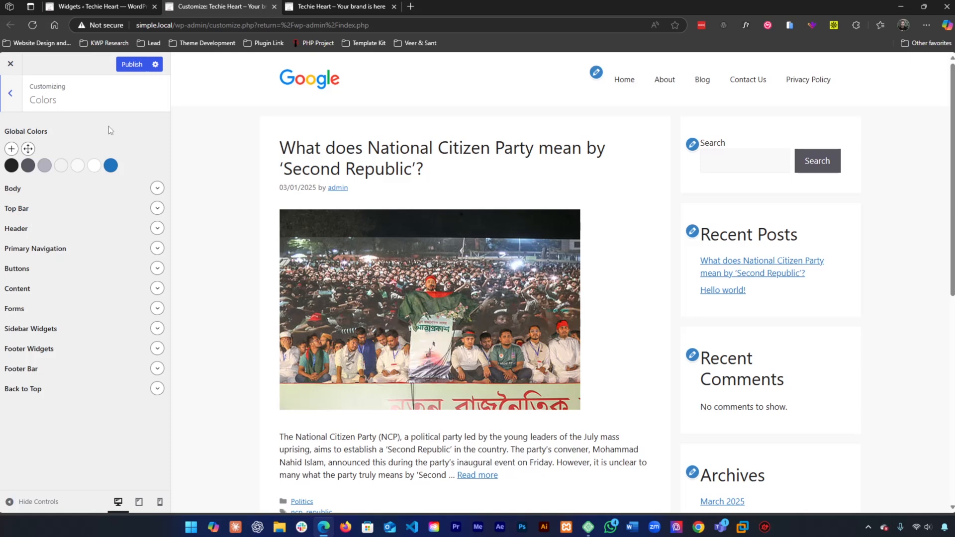
pyautogui.moveTo(18, 168)
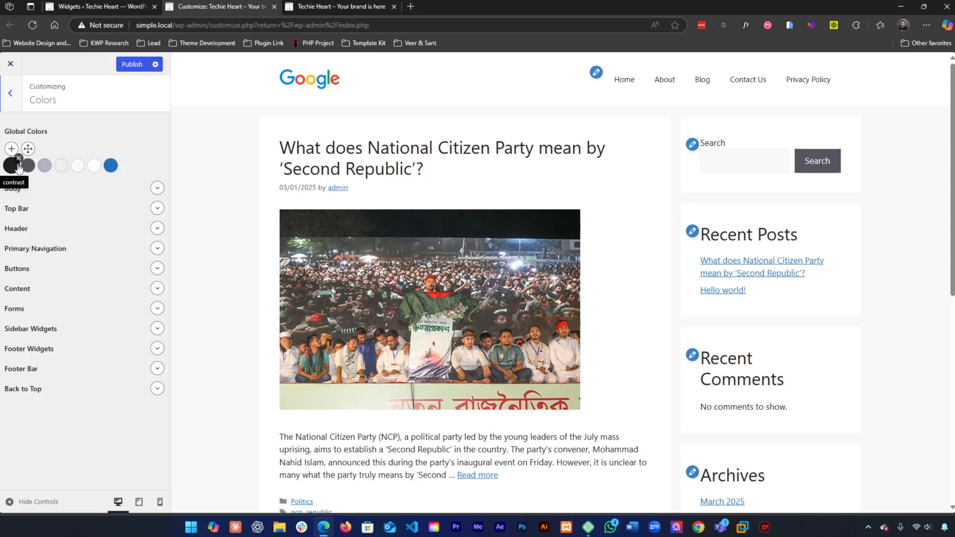
pyautogui.scroll(-3, 343, 249)
pyautogui.scroll(3, 357, 243)
pyautogui.scroll(-5, 258, 247)
pyautogui.scroll(5, 256, 248)
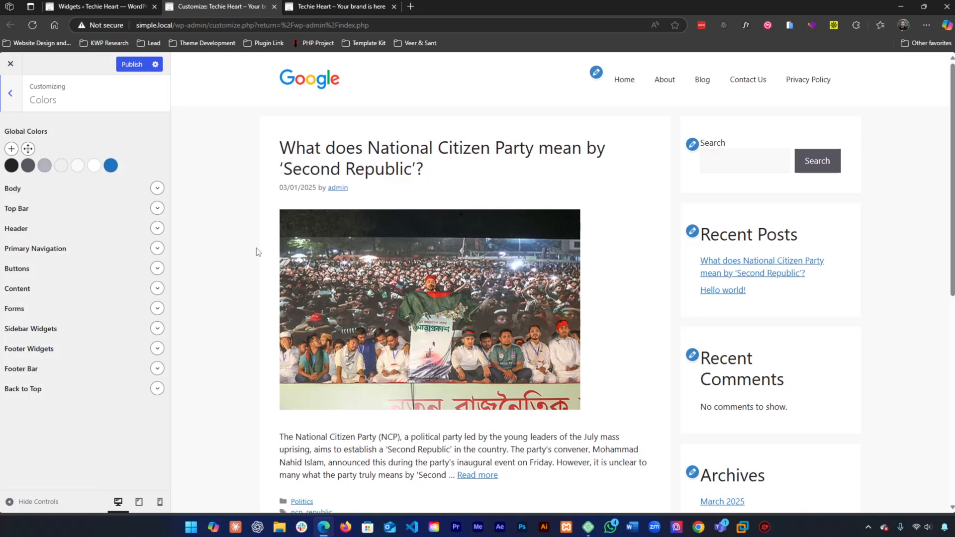
# Set the Body background color to bright blue, #0080ff
pyautogui.click(160, 188)
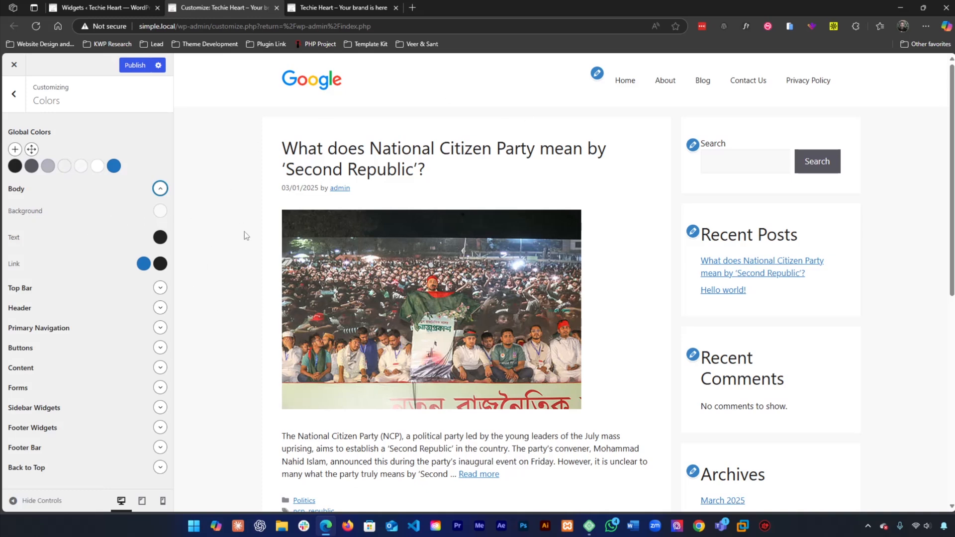
pyautogui.click(166, 215)
pyautogui.click(160, 237)
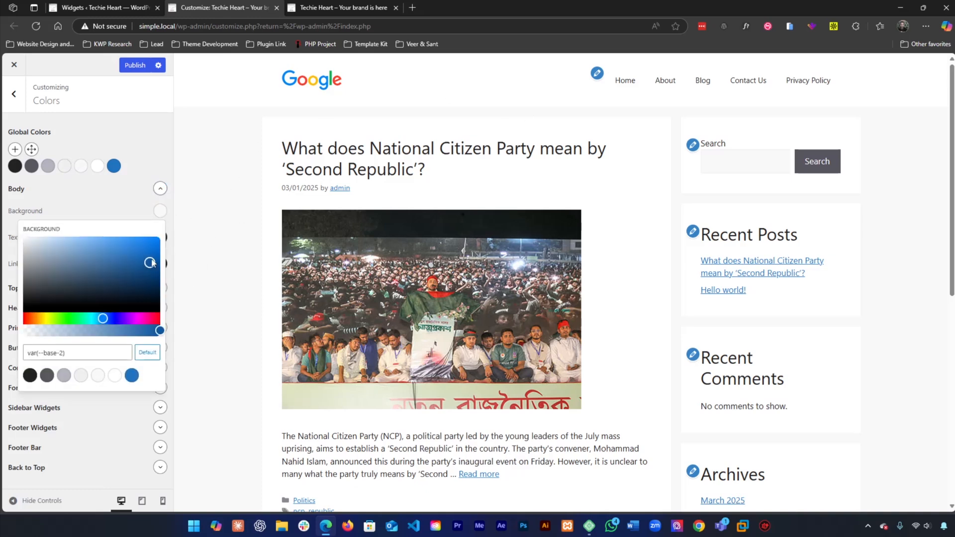
pyautogui.click(133, 217)
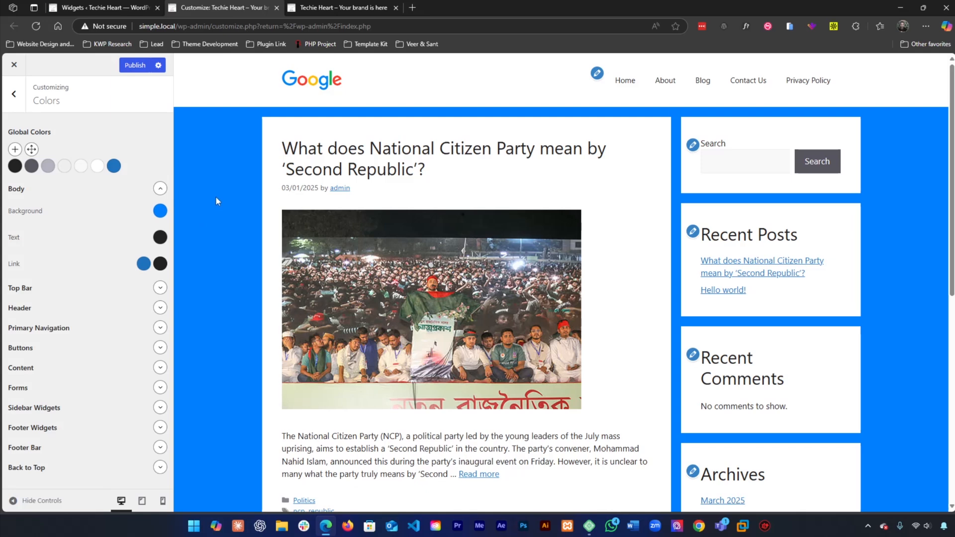
# Change the Body background color to white, #ffffff
pyautogui.click(164, 210)
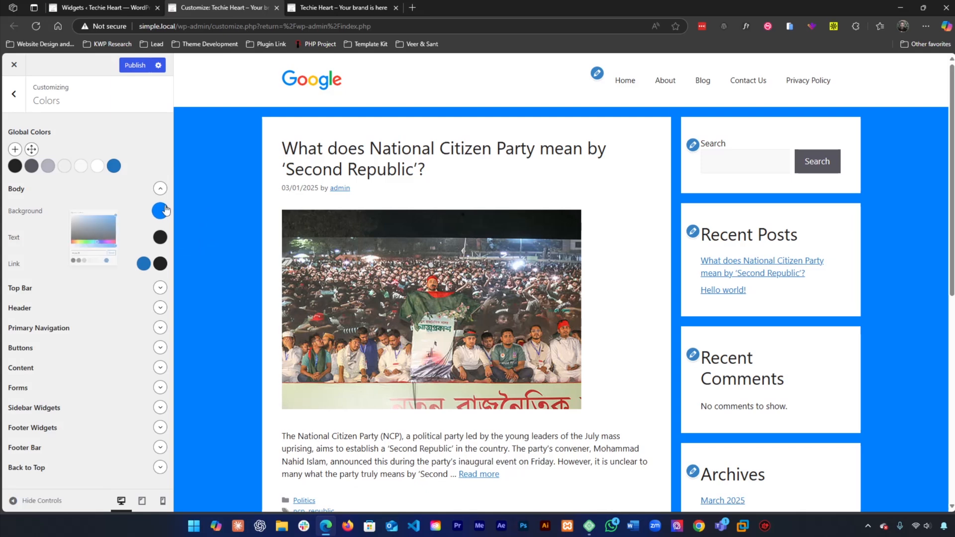
pyautogui.click(130, 225)
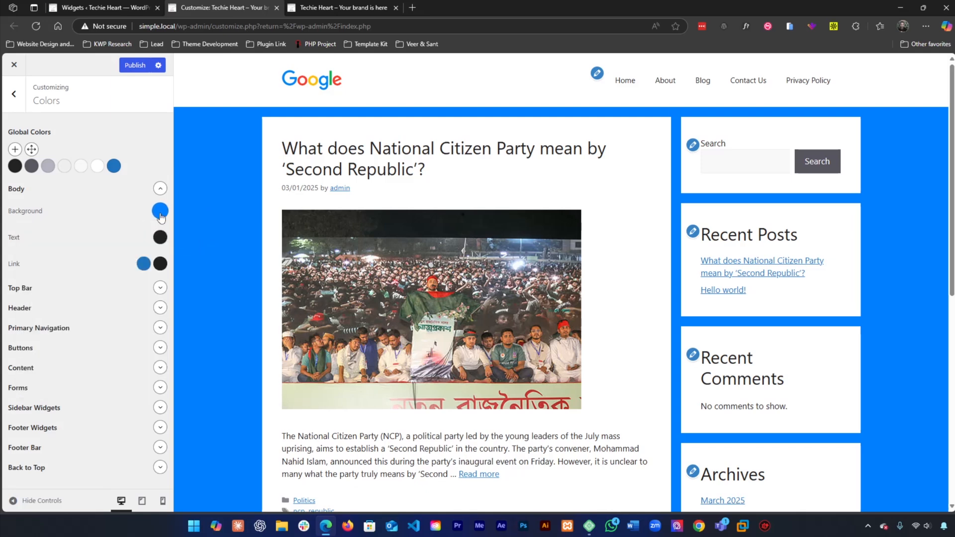
pyautogui.click(163, 212)
pyautogui.moveTo(48, 277); pyautogui.dragTo(24, 237)
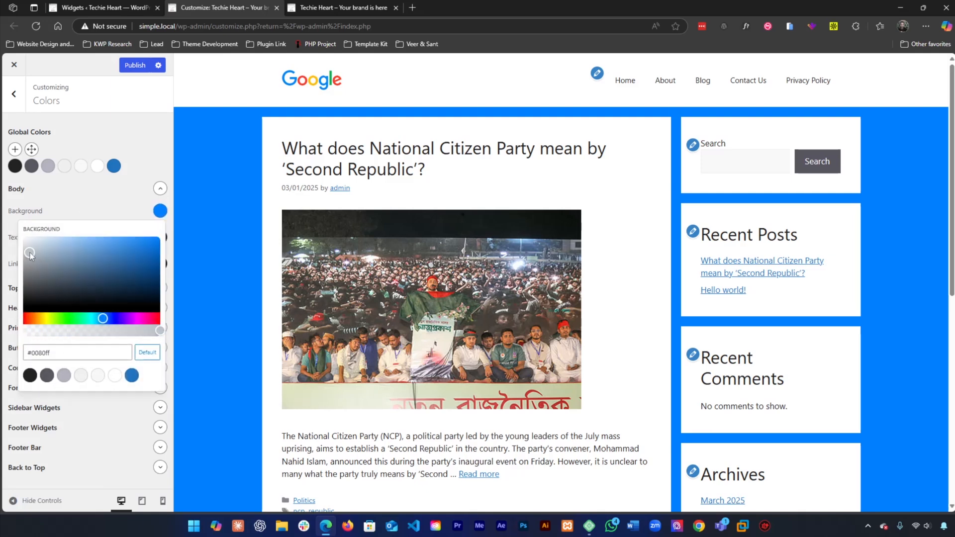
pyautogui.click(103, 199)
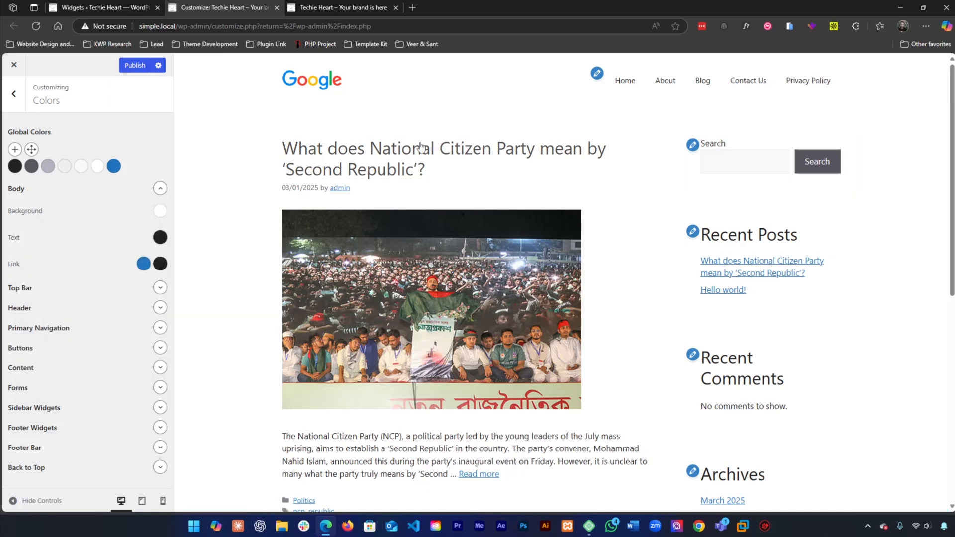
# Reset the Body background color to its default
pyautogui.click(166, 213)
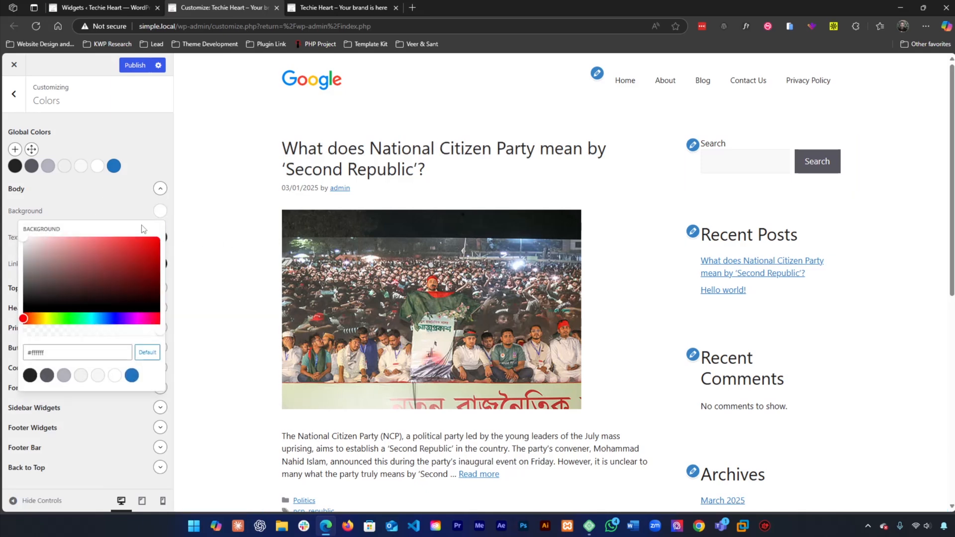
pyautogui.click(154, 353)
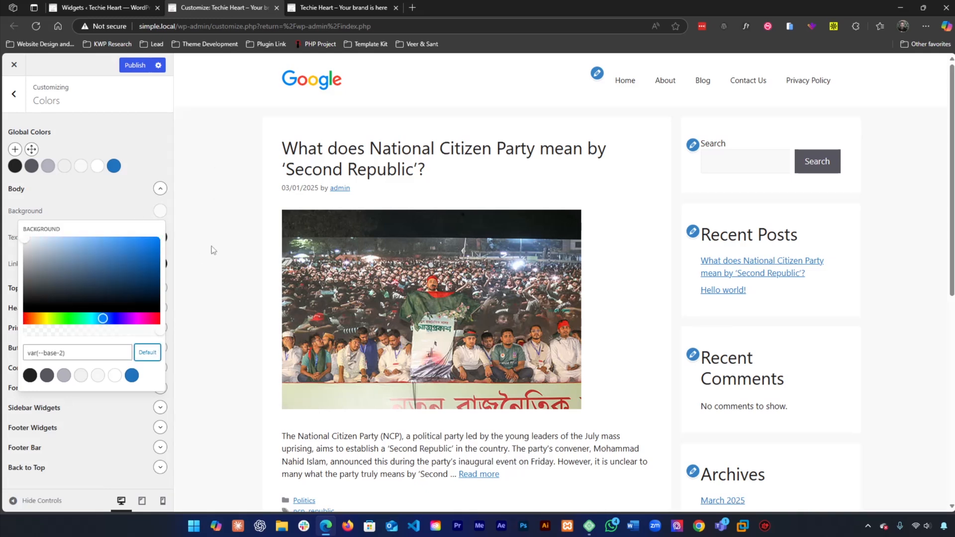
pyautogui.click(142, 202)
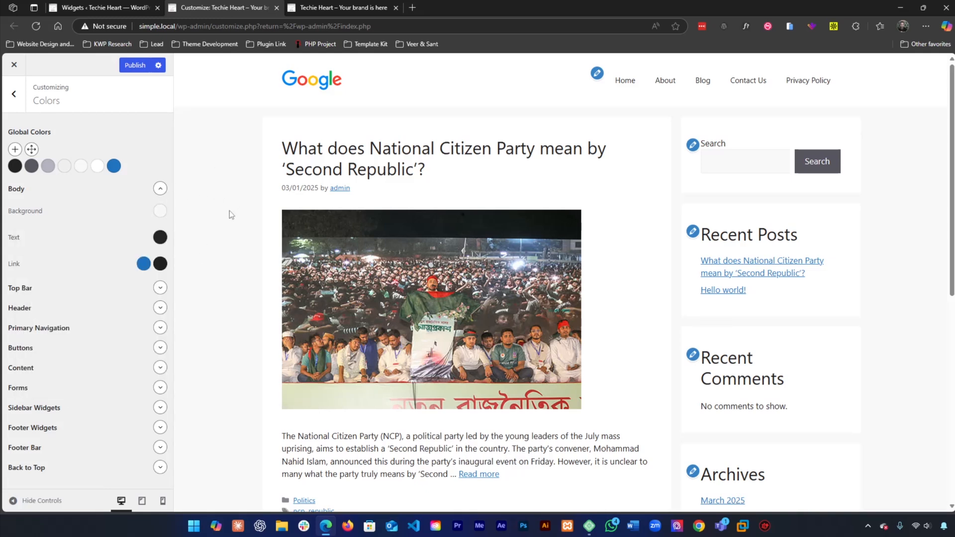
# Set the Top Bar background color to red, #ff0000, and check the page preview
pyautogui.click(160, 288)
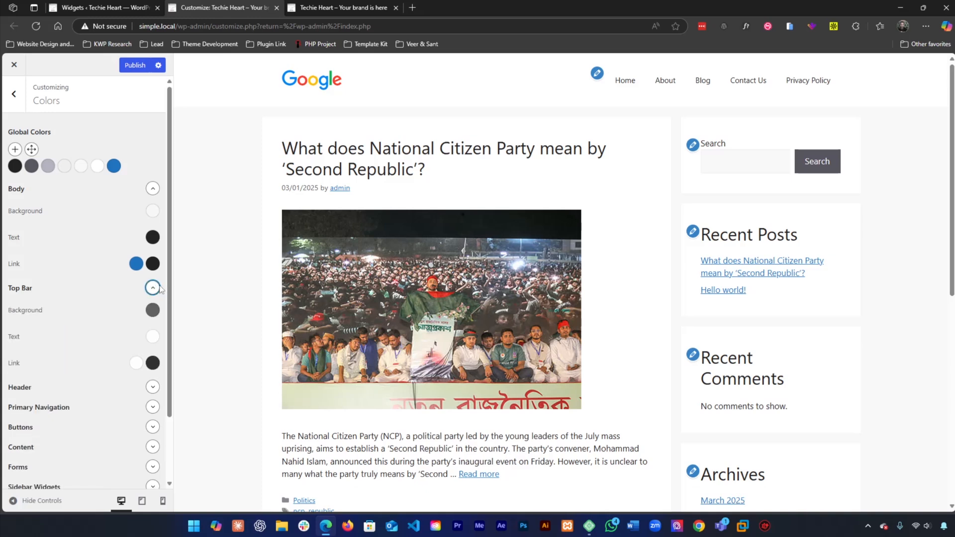
pyautogui.click(152, 310)
pyautogui.moveTo(115, 197); pyautogui.dragTo(155, 142)
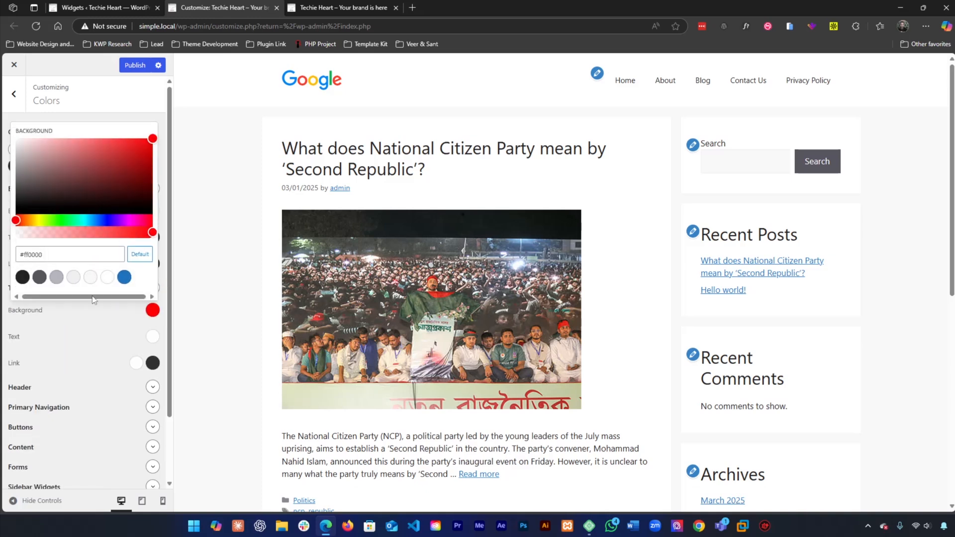
pyautogui.click(86, 351)
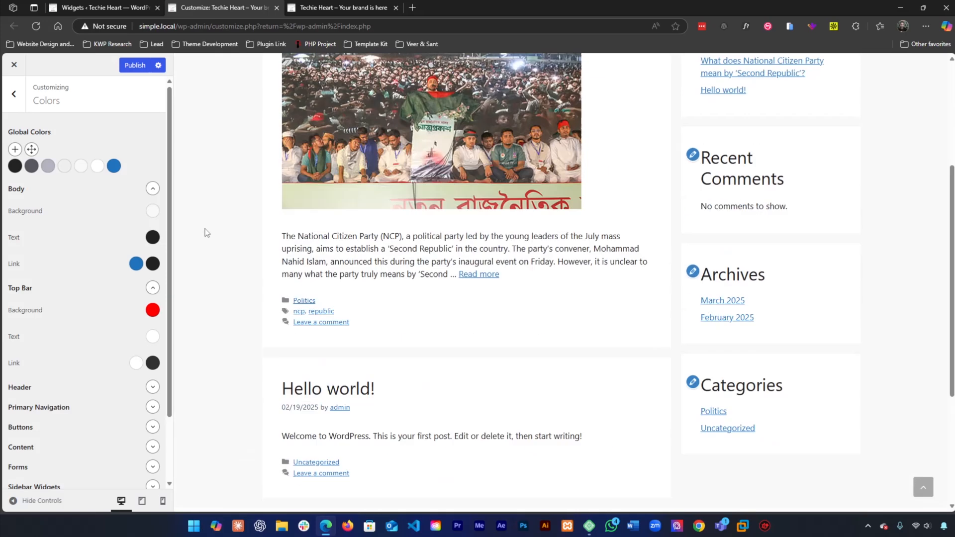
pyautogui.click(151, 311)
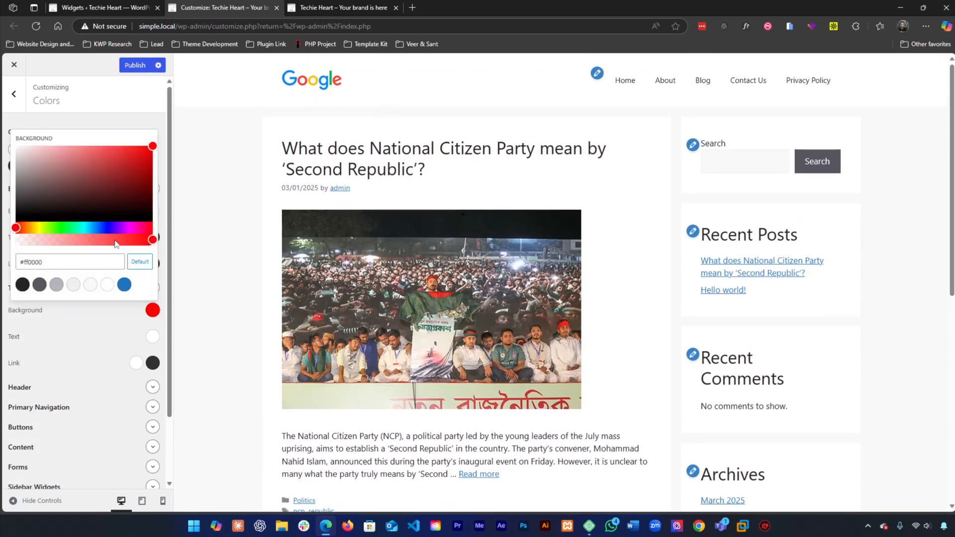
pyautogui.click(117, 321)
# Set the Footer Bar background color to red, #ff0000, with the page footer in view
pyautogui.scroll(-2, 134, 343)
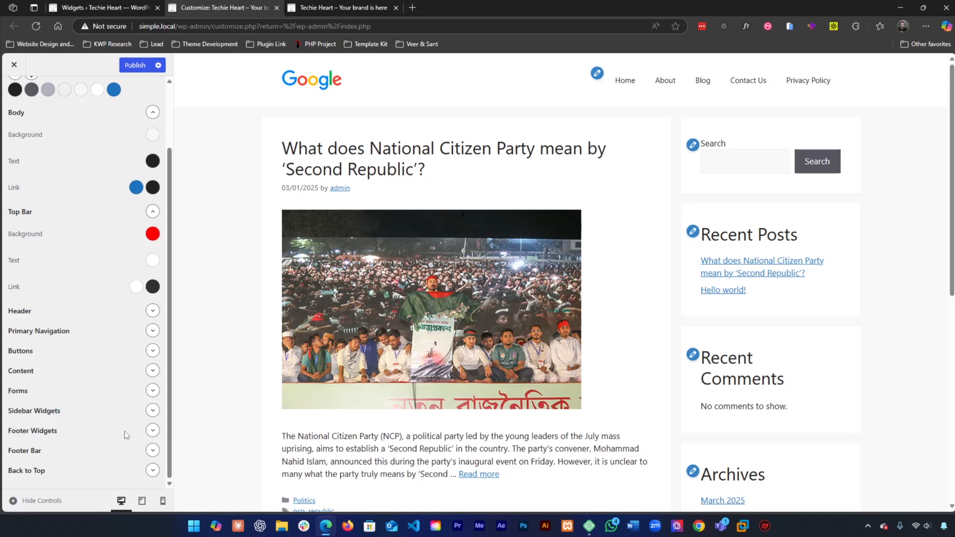
pyautogui.click(152, 450)
pyautogui.scroll(-2, 122, 408)
pyautogui.scroll(-8, 353, 387)
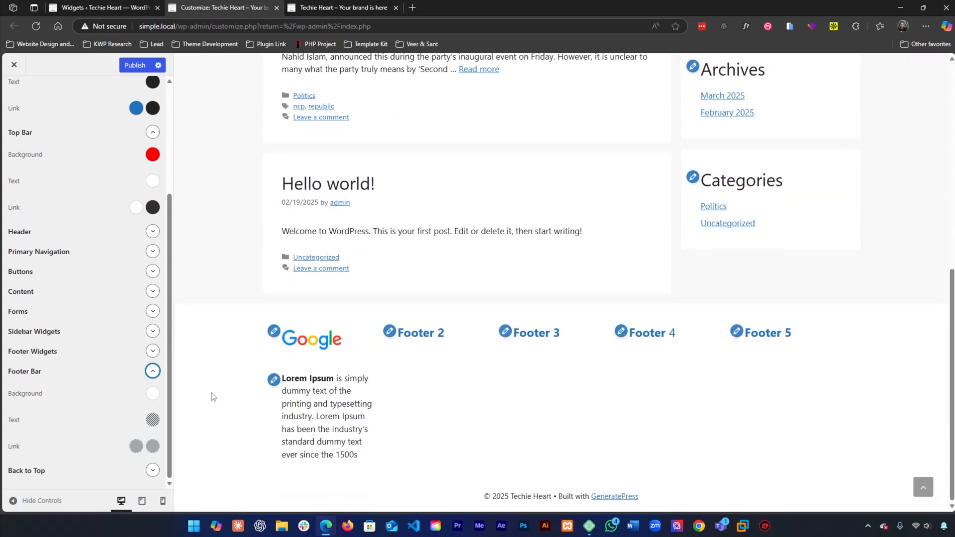
pyautogui.click(156, 394)
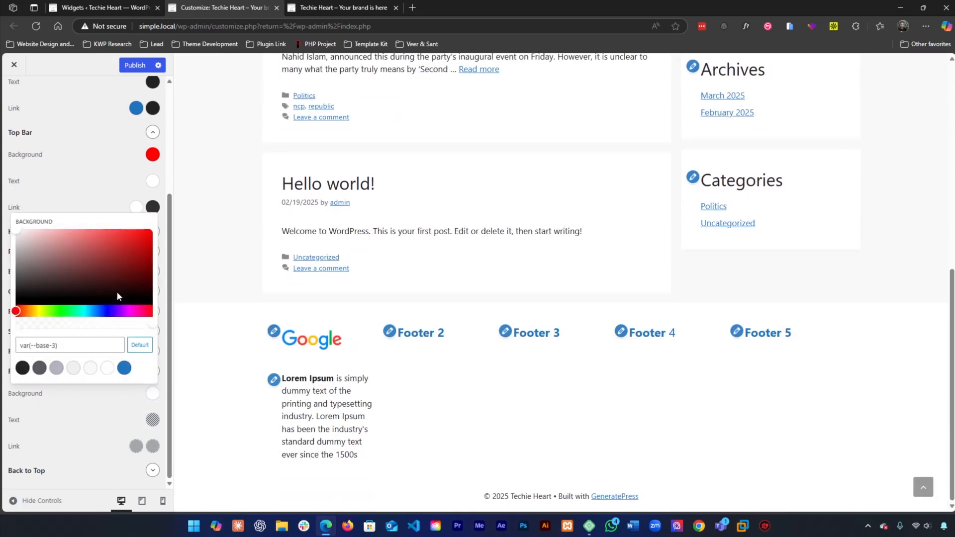
pyautogui.moveTo(119, 269); pyautogui.dragTo(155, 215)
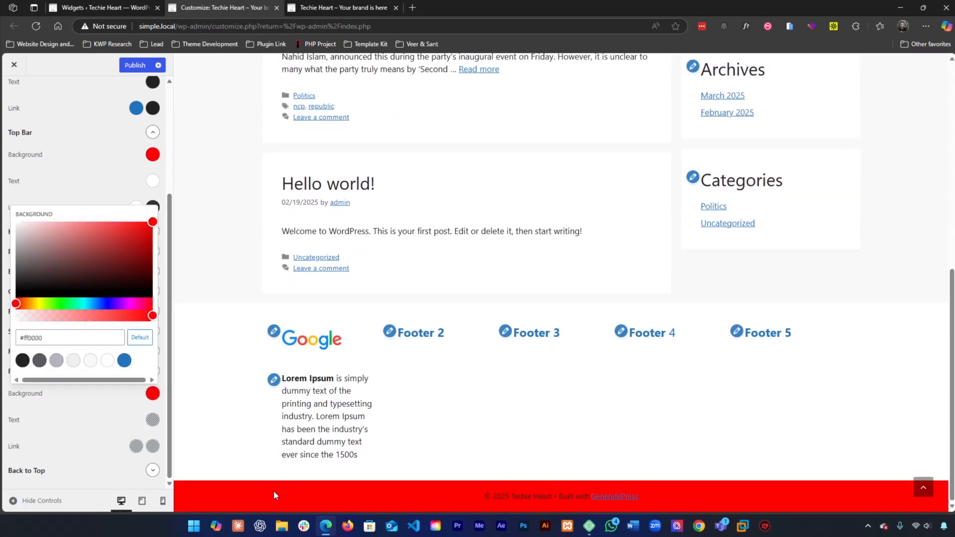
pyautogui.click(274, 492)
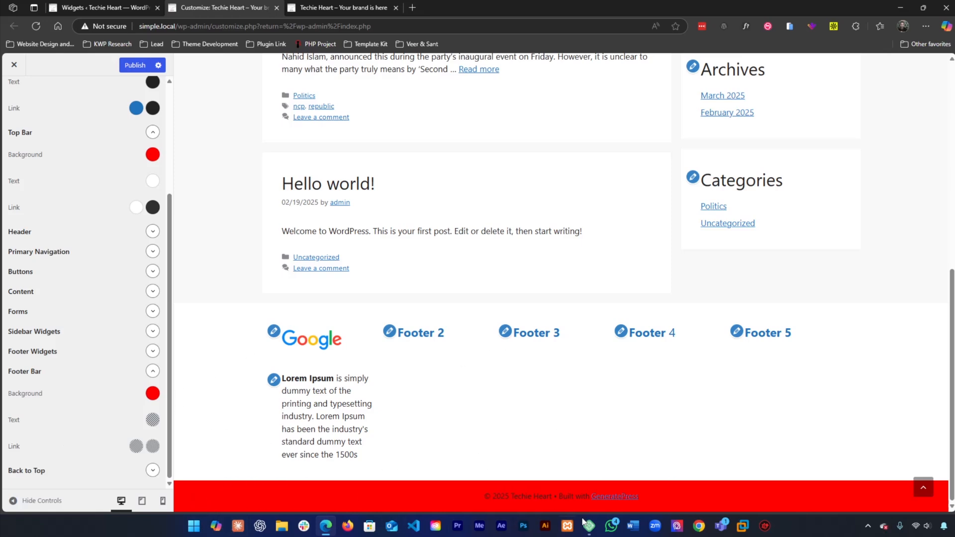
# Set the Back to Top button's background hover color to semi-transparent red, rgba(255, 22, 22, 0.6)
pyautogui.click(152, 471)
pyautogui.scroll(-1, 100, 398)
pyautogui.click(153, 440)
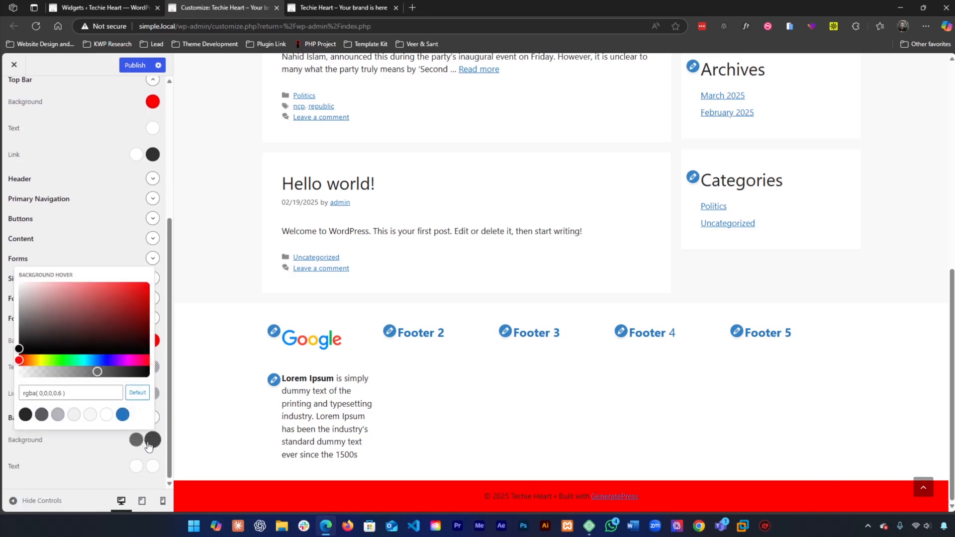
pyautogui.moveTo(120, 340); pyautogui.dragTo(140, 275)
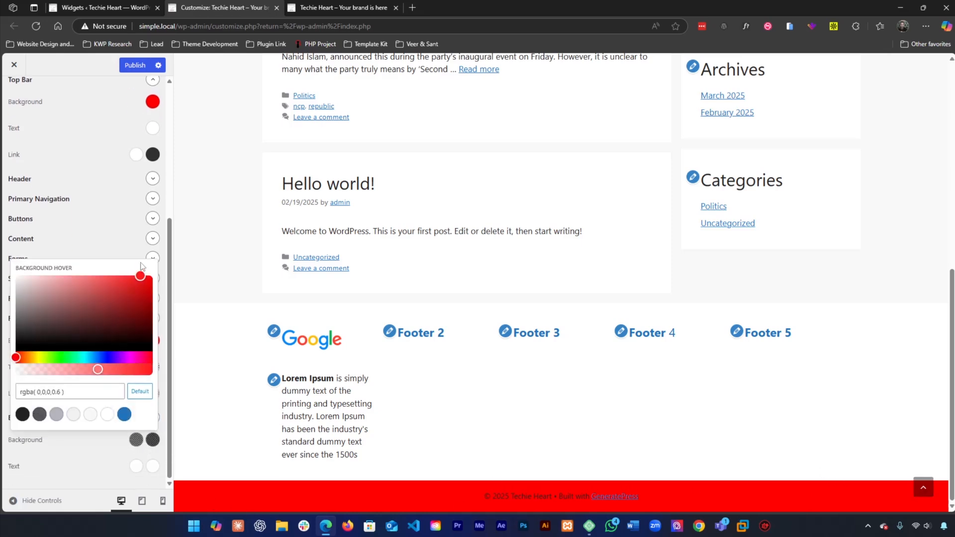
pyautogui.click(105, 254)
# Set the Back to Top button's normal background color to rgba(255, 6, 6, 0.4) and check it in the preview
pyautogui.click(134, 443)
pyautogui.click(150, 276)
pyautogui.click(112, 246)
pyautogui.scroll(7, 770, 347)
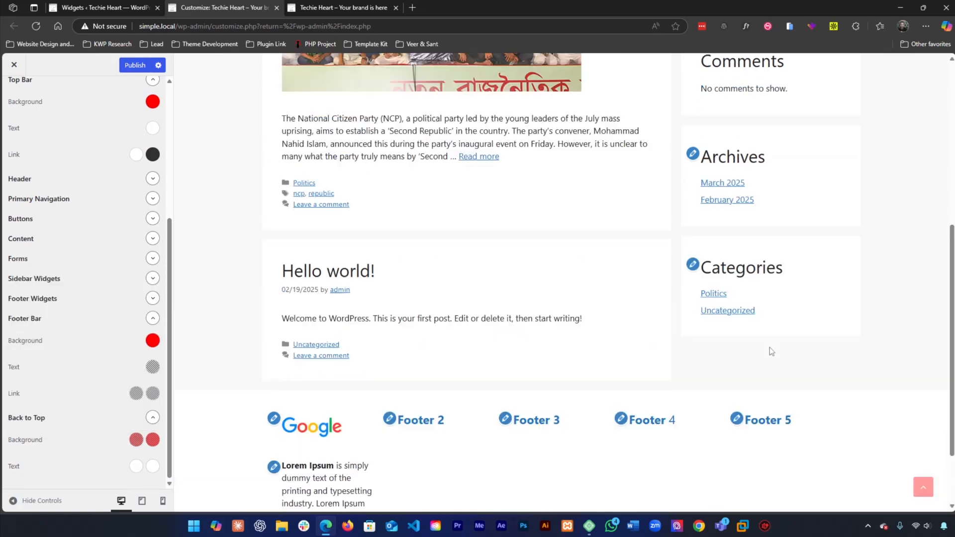
pyautogui.scroll(-6, 880, 385)
# Raise the opacity of the Back to Top button's normal background color to 0.99
pyautogui.click(135, 440)
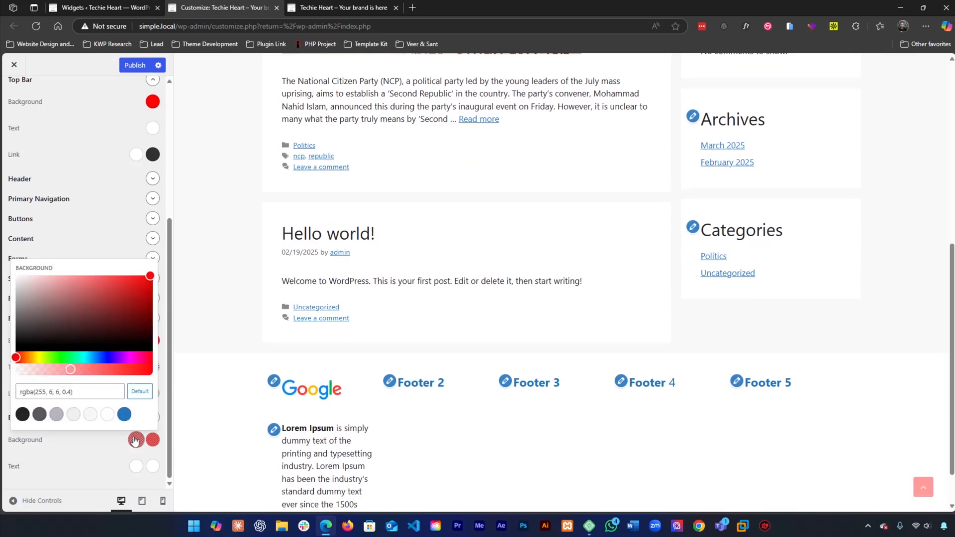
pyautogui.moveTo(72, 372); pyautogui.dragTo(151, 370)
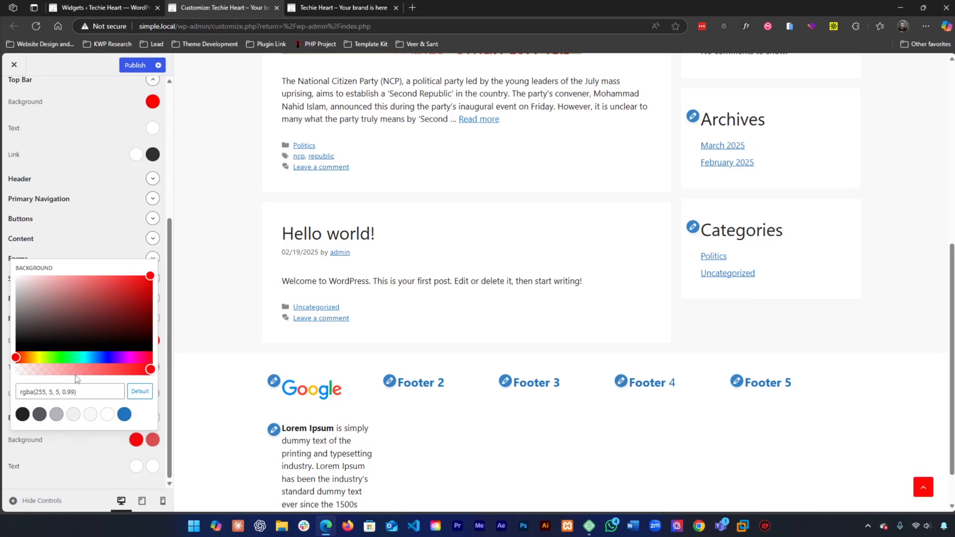
pyautogui.click(73, 443)
# Try full opacity for the Back to Top hover background, then lower it to rgba(255, 23, 23, 0.41)
pyautogui.click(152, 440)
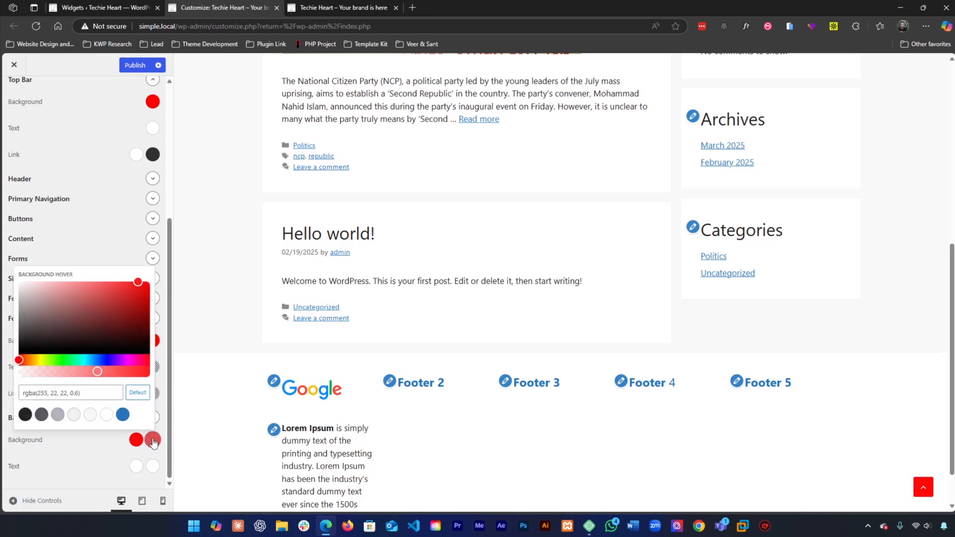
pyautogui.moveTo(102, 371); pyautogui.dragTo(160, 375)
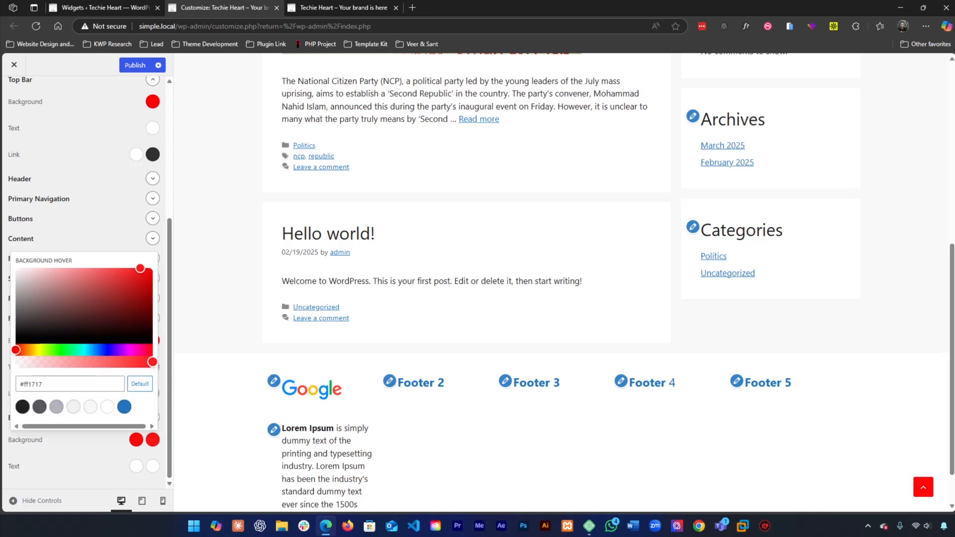
pyautogui.moveTo(153, 365); pyautogui.dragTo(72, 366)
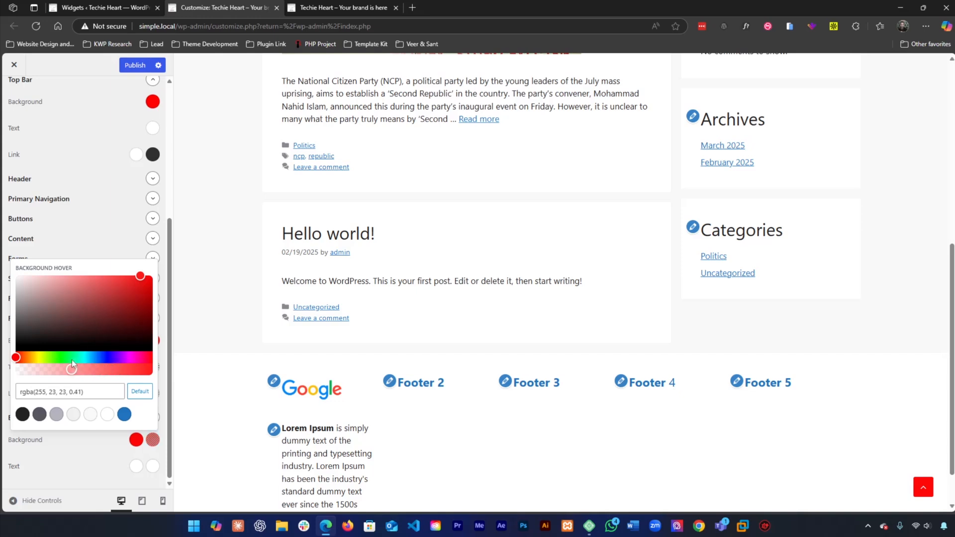
# Adjust the opacity of the Back to Top button's normal background color toward fully opaque red
pyautogui.click(123, 459)
pyautogui.click(136, 440)
pyautogui.moveTo(112, 370); pyautogui.dragTo(145, 369)
pyautogui.click(113, 443)
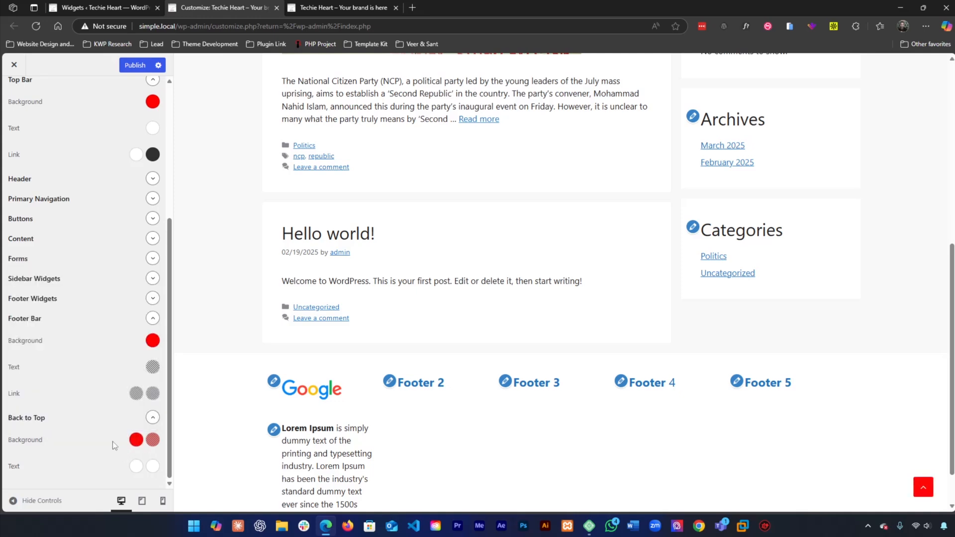
# Leave the color settings and open the theme's Typography settings
pyautogui.scroll(4, 105, 437)
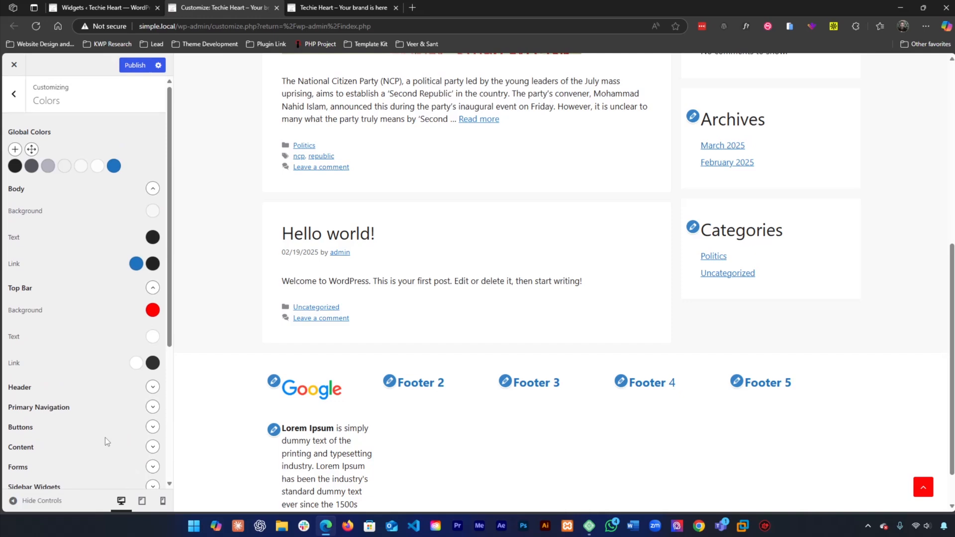
pyautogui.click(13, 94)
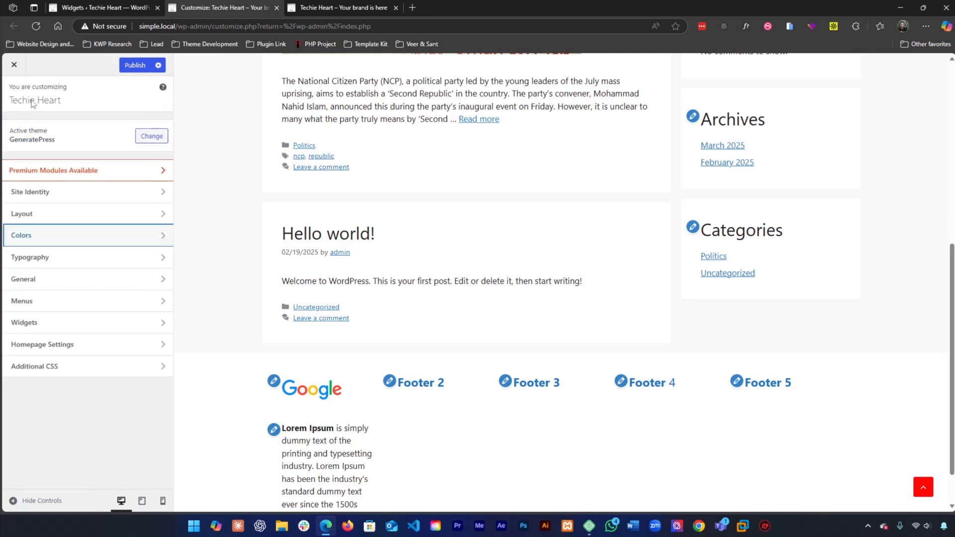
pyautogui.click(88, 267)
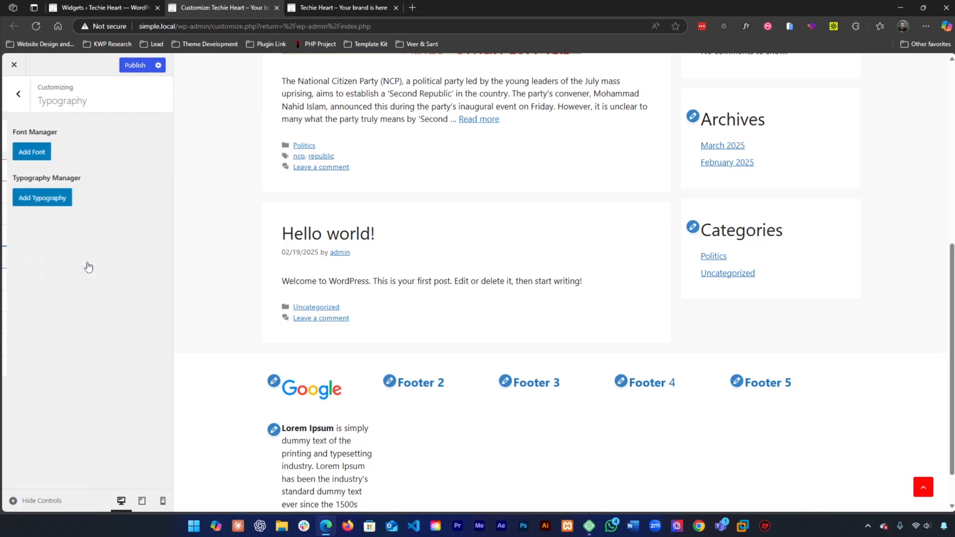
pyautogui.scroll(1, 394, 193)
pyautogui.scroll(6, 393, 193)
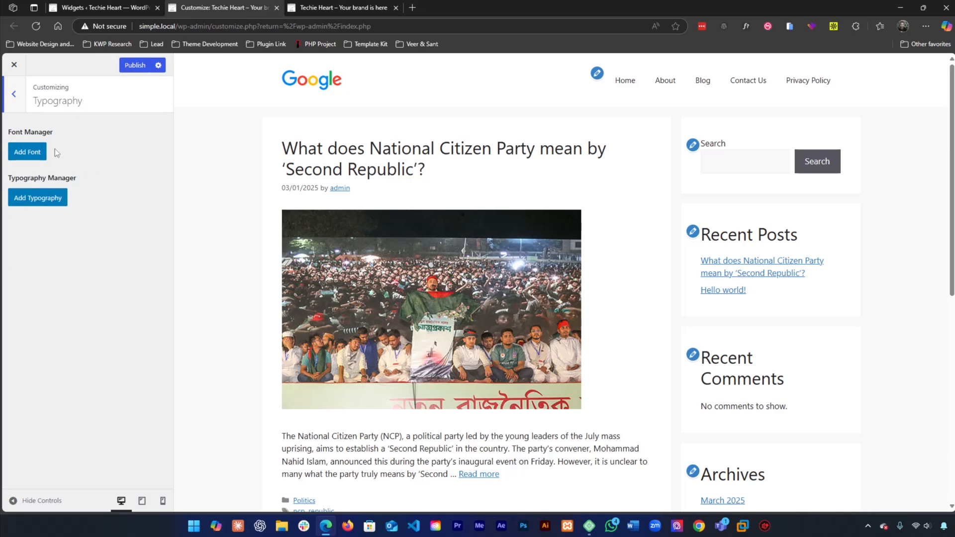
pyautogui.click(40, 152)
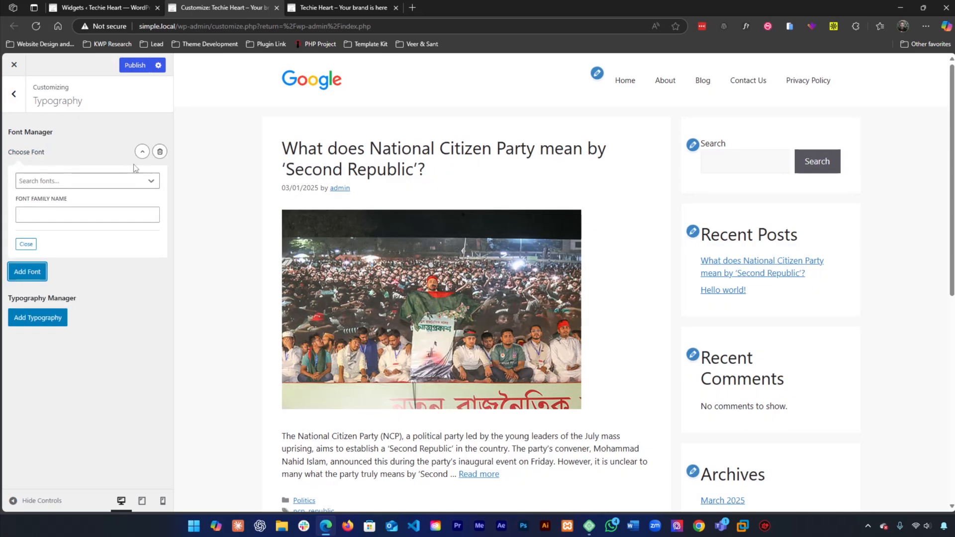
pyautogui.click(159, 152)
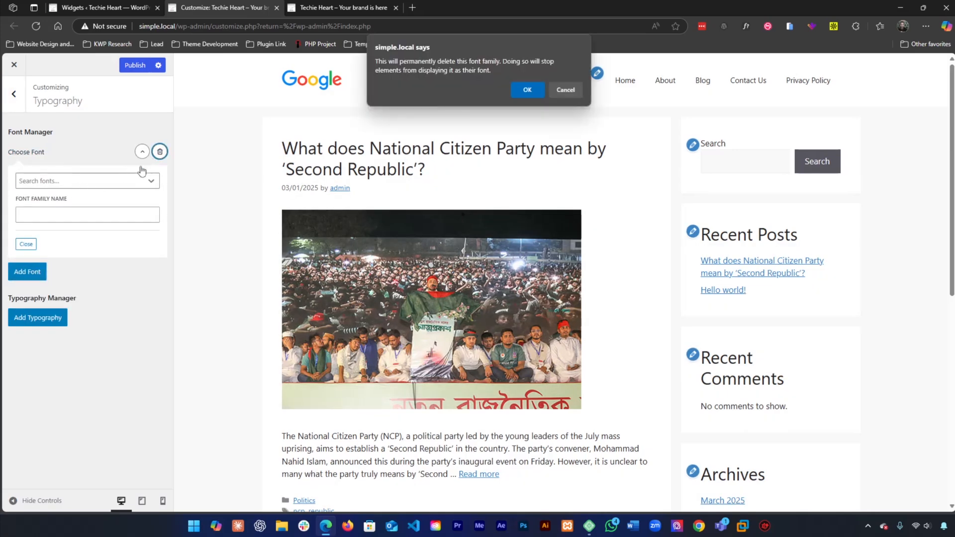
pyautogui.click(535, 90)
pyautogui.click(39, 201)
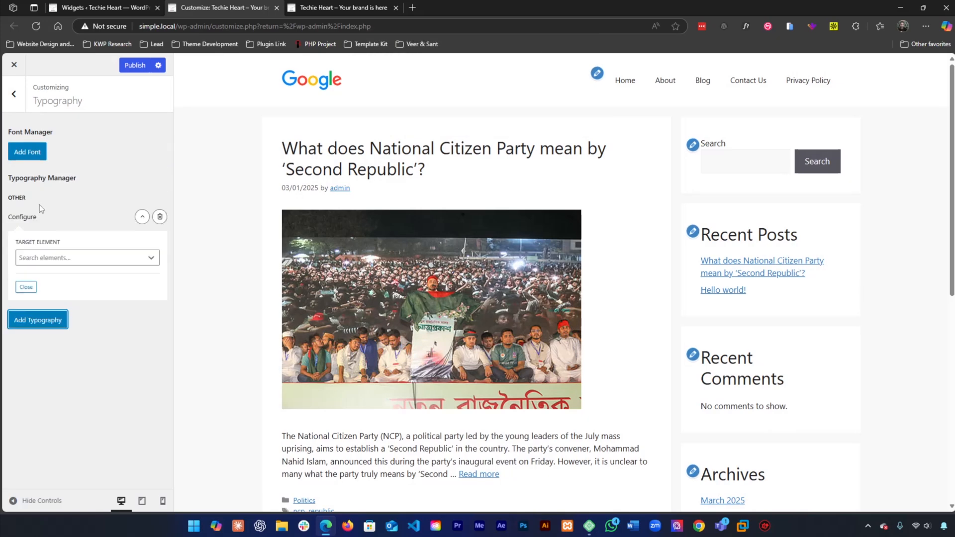
pyautogui.click(116, 258)
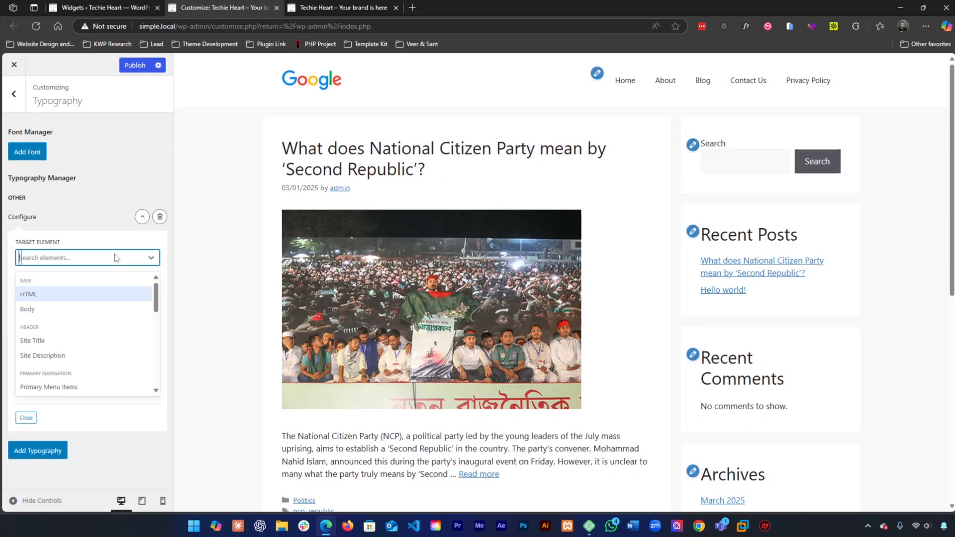
pyautogui.click(160, 216)
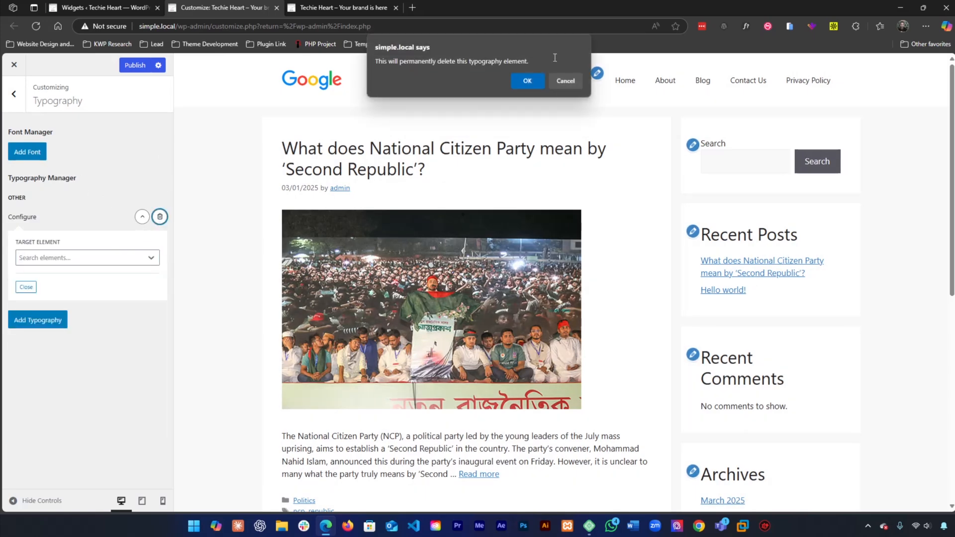
pyautogui.click(527, 82)
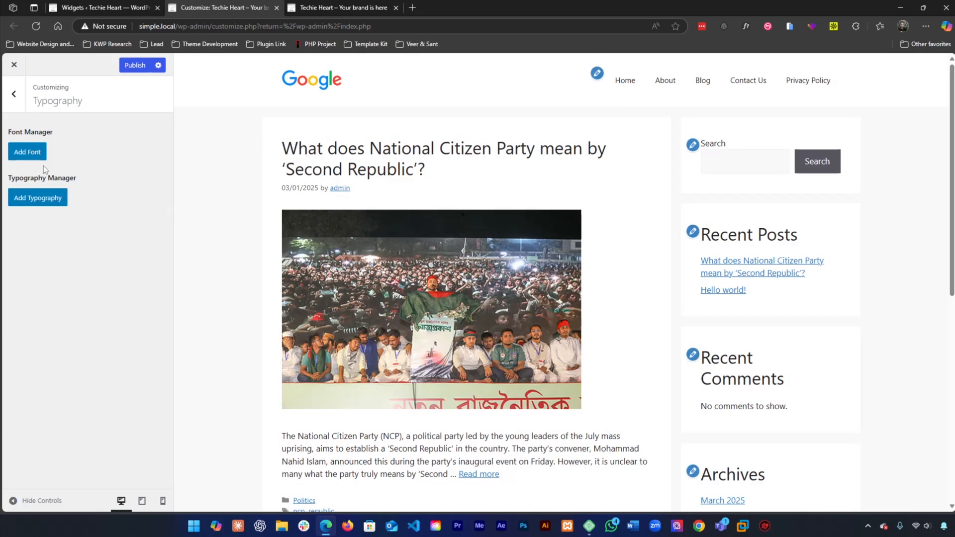
# Add a font entry in the Font Manager and choose the system font Arial for it
pyautogui.click(35, 158)
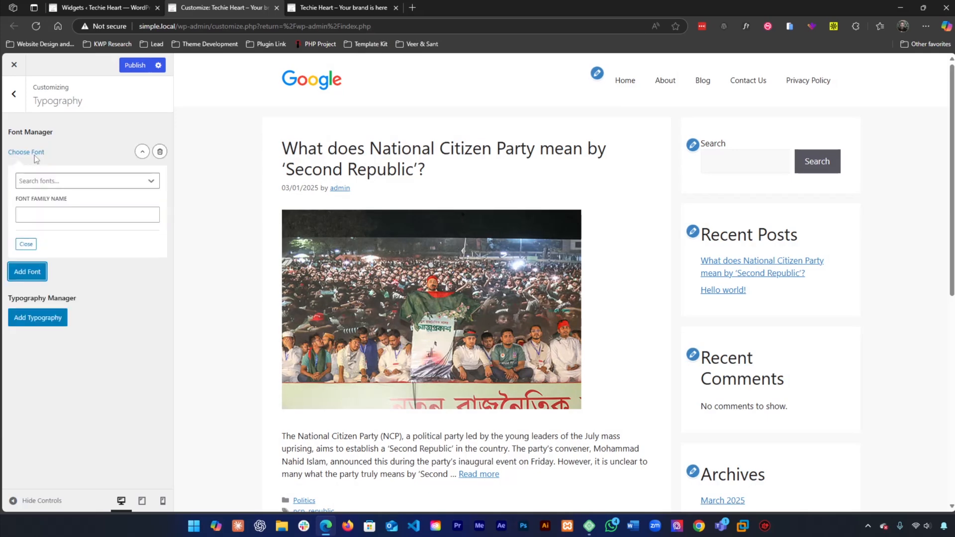
pyautogui.click(51, 183)
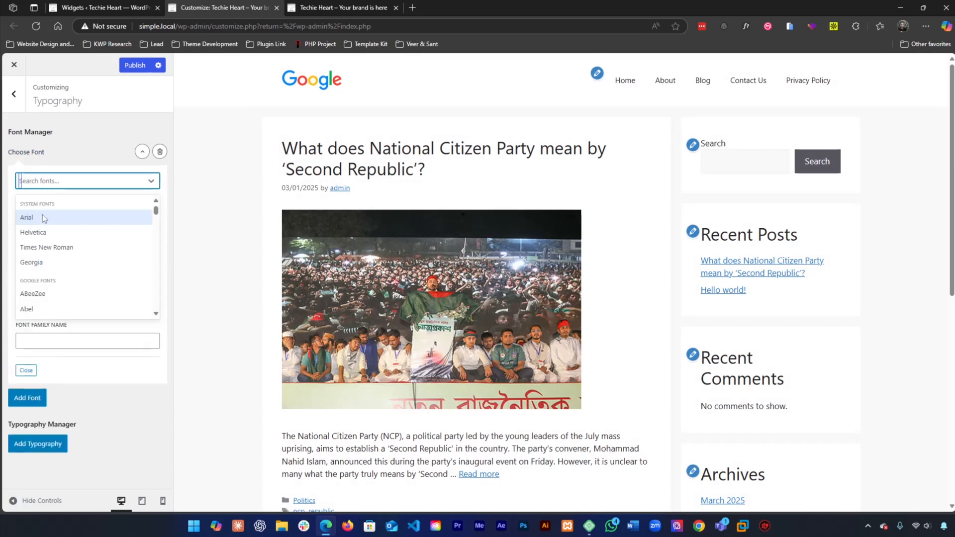
pyautogui.click(43, 214)
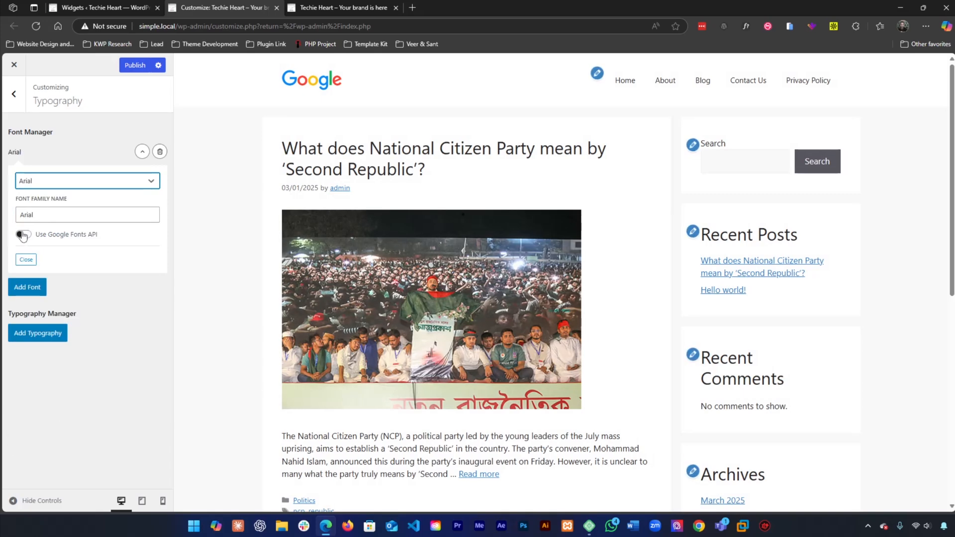
# Try the Google Fonts API option on the Arial font entry, then switch it off again
pyautogui.click(22, 235)
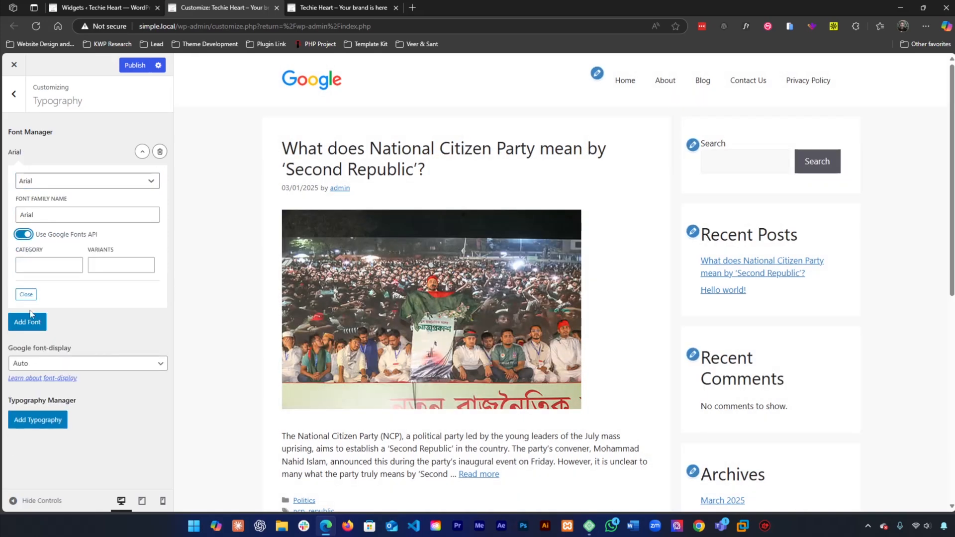
pyautogui.click(23, 238)
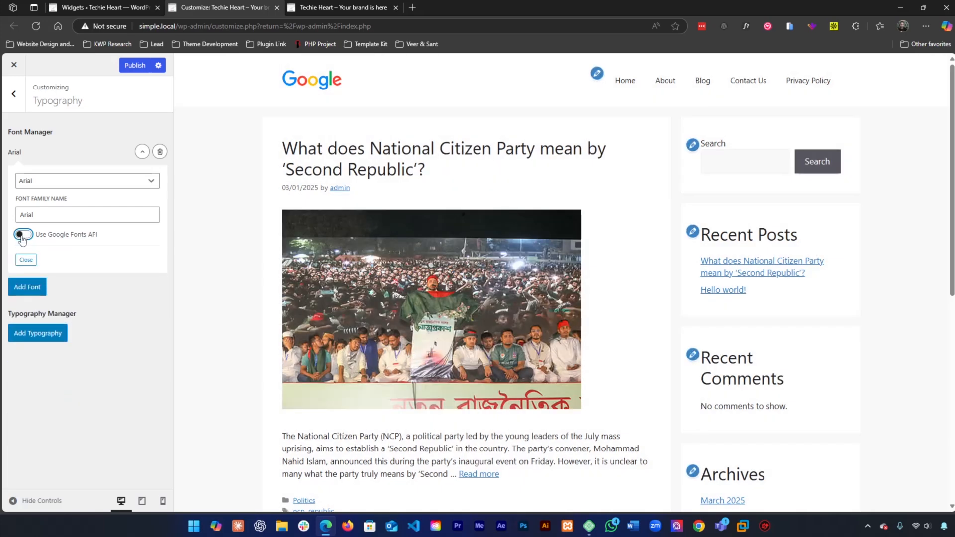
pyautogui.doubleClick(58, 221)
# Change the font entry from Arial to the Google font Explora
pyautogui.click(57, 188)
pyautogui.scroll(-10, 55, 249)
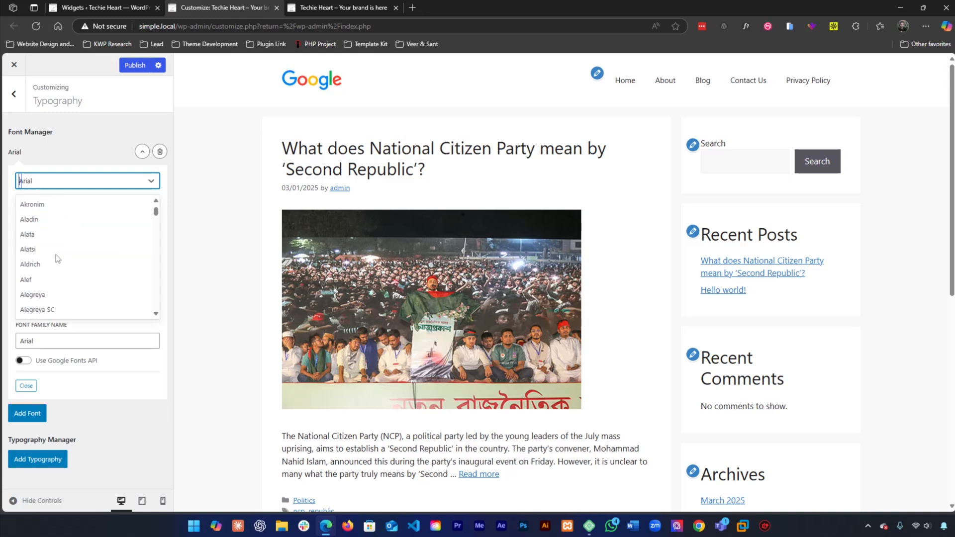
pyautogui.scroll(-7, 74, 287)
pyautogui.scroll(-8, 80, 293)
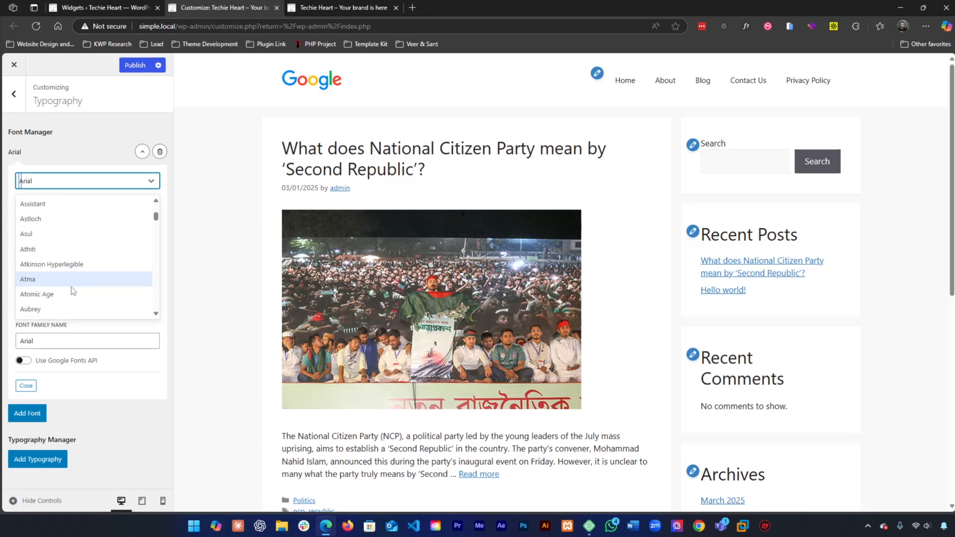
pyautogui.scroll(-10, 87, 297)
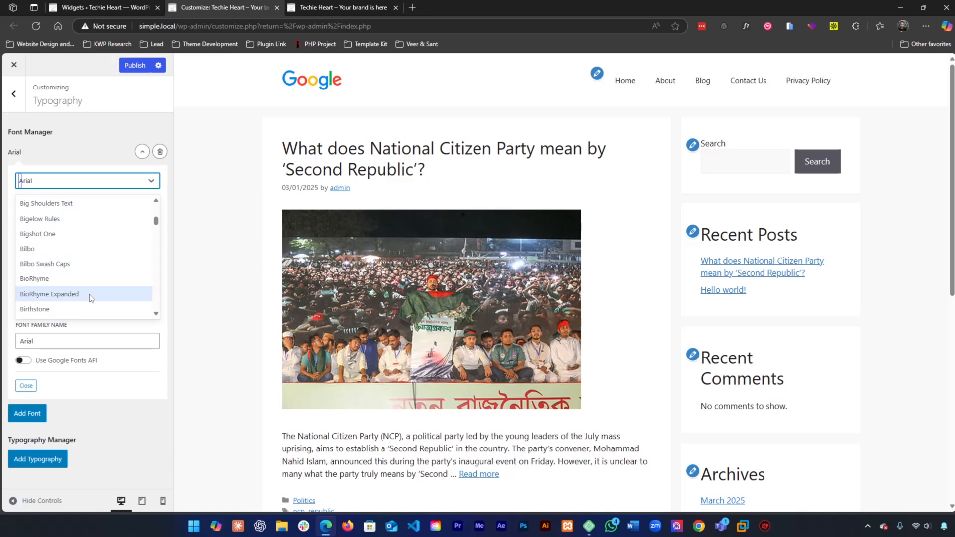
pyautogui.scroll(-10, 89, 297)
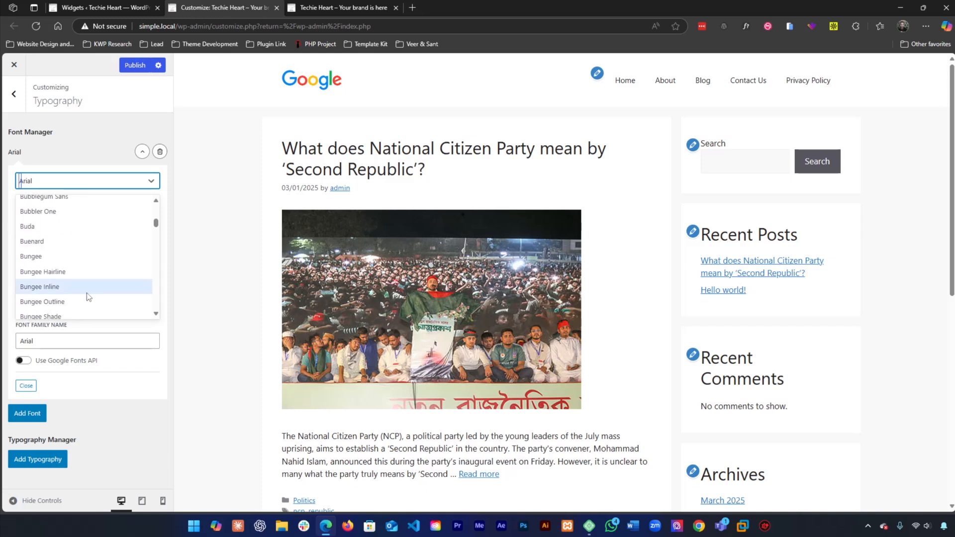
pyautogui.scroll(-5, 90, 295)
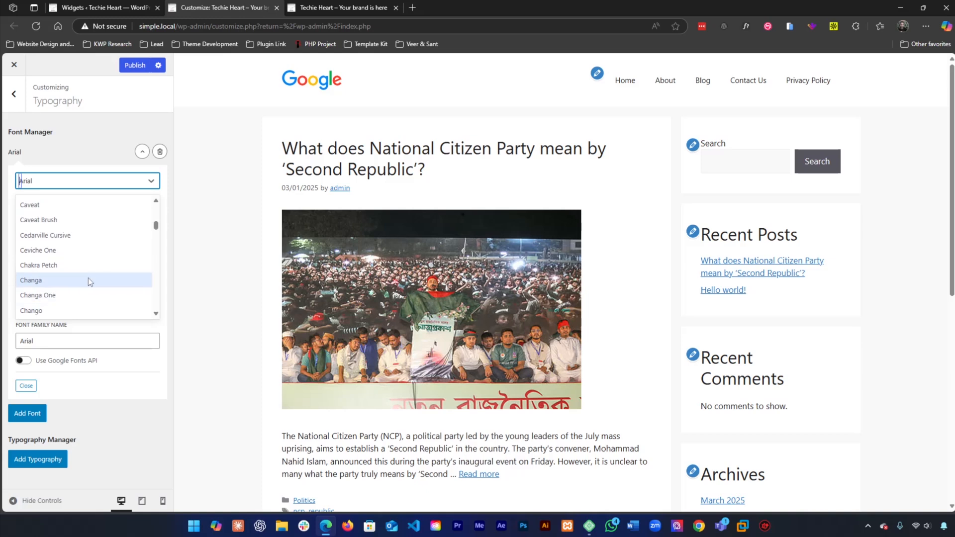
pyautogui.scroll(-5, 79, 264)
pyautogui.scroll(-5, 82, 270)
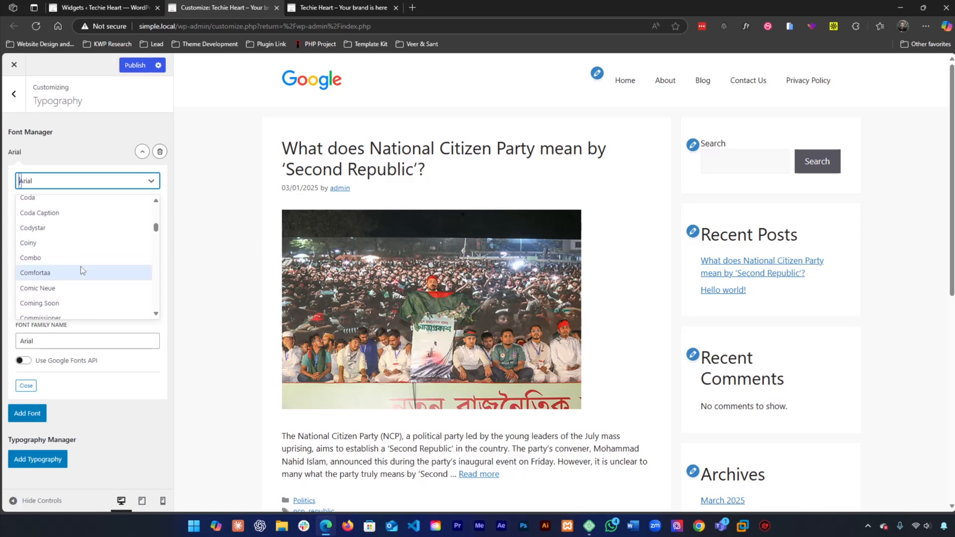
pyautogui.scroll(-5, 87, 287)
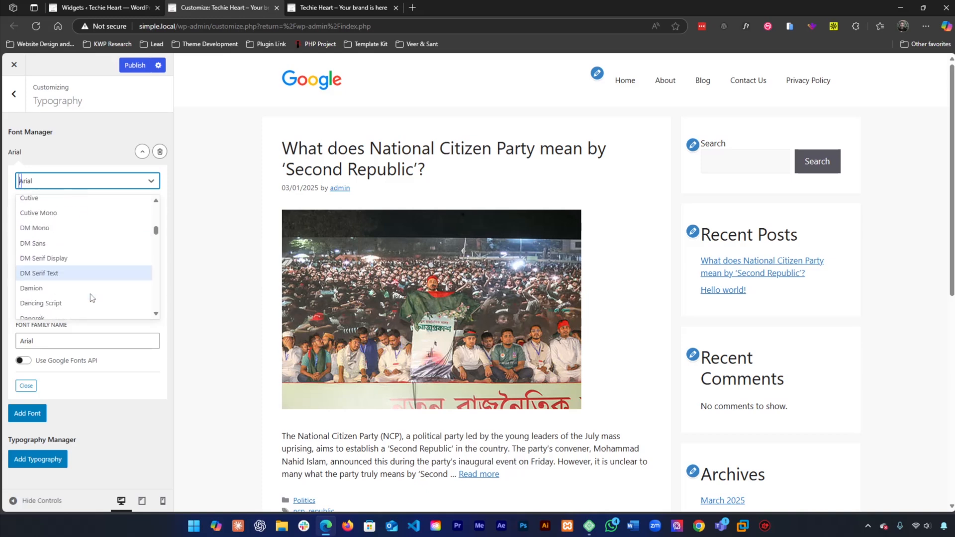
pyautogui.scroll(-5, 94, 302)
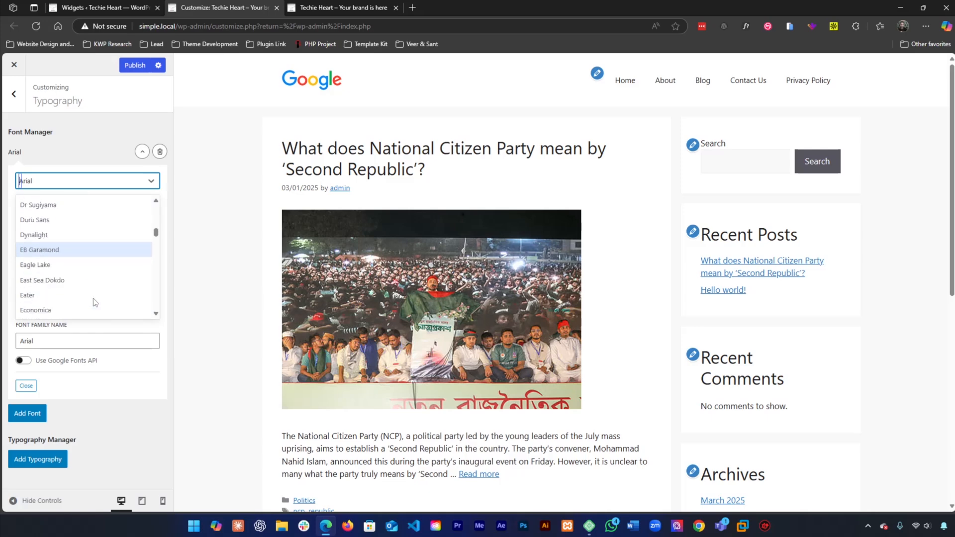
pyautogui.scroll(-5, 94, 302)
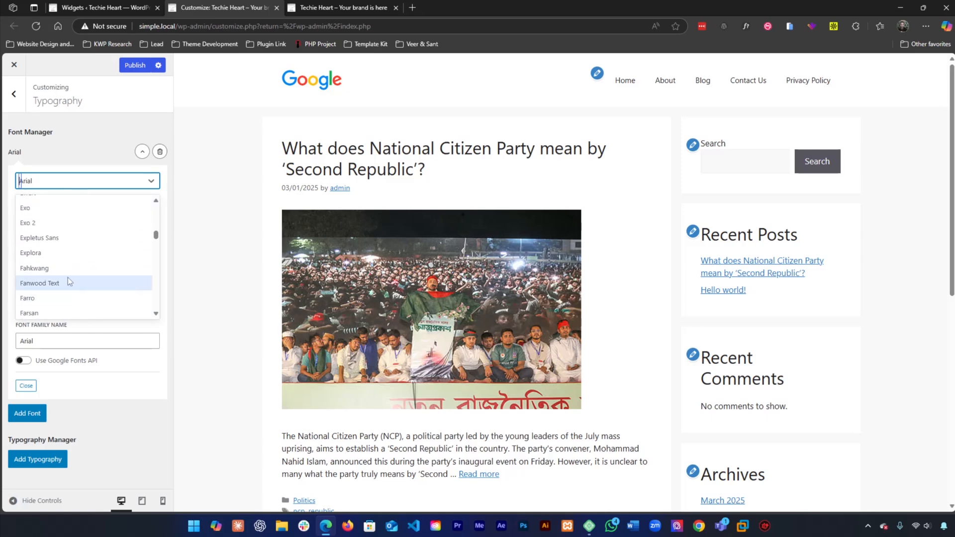
pyautogui.click(54, 253)
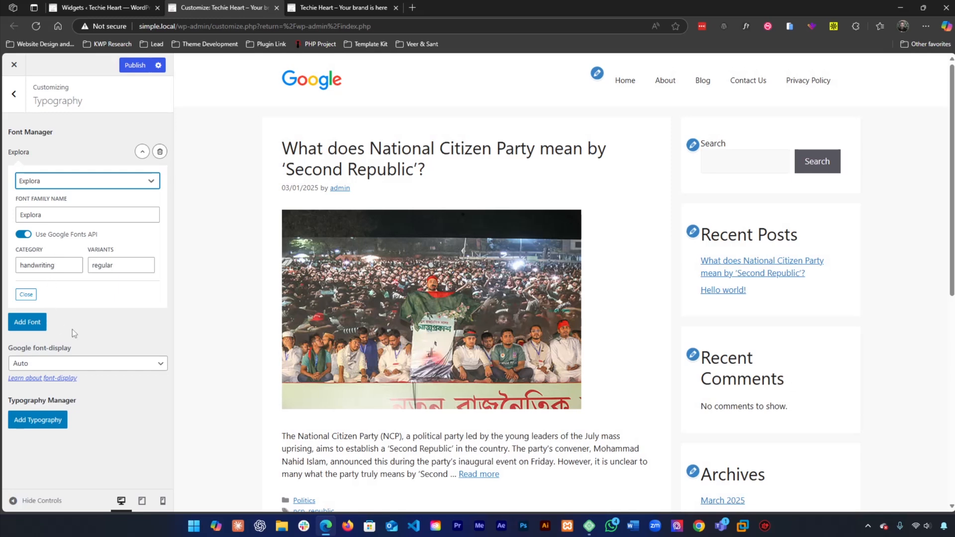
# Set the Font Manager entry to the Google font IBM Plex Mono
pyautogui.click(63, 186)
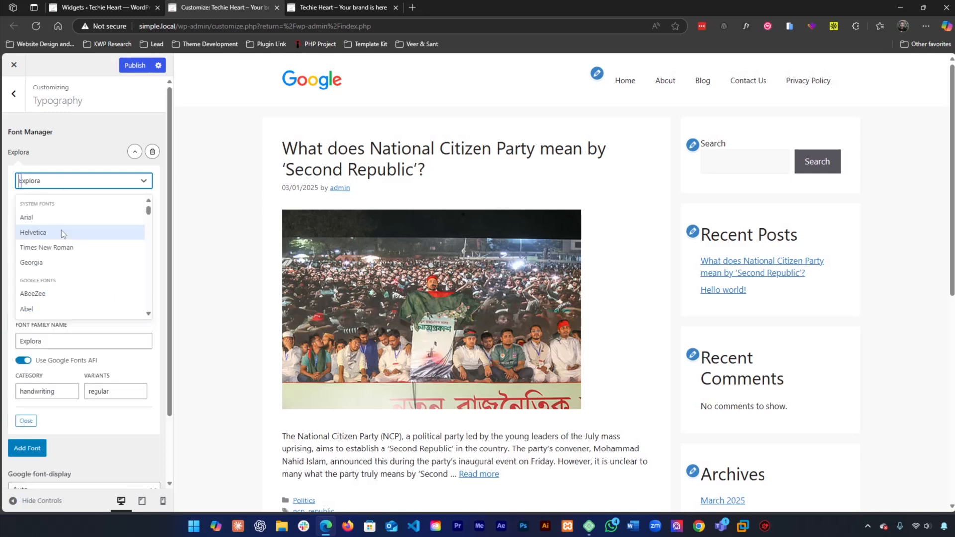
pyautogui.scroll(-15, 70, 249)
pyautogui.scroll(-15, 70, 279)
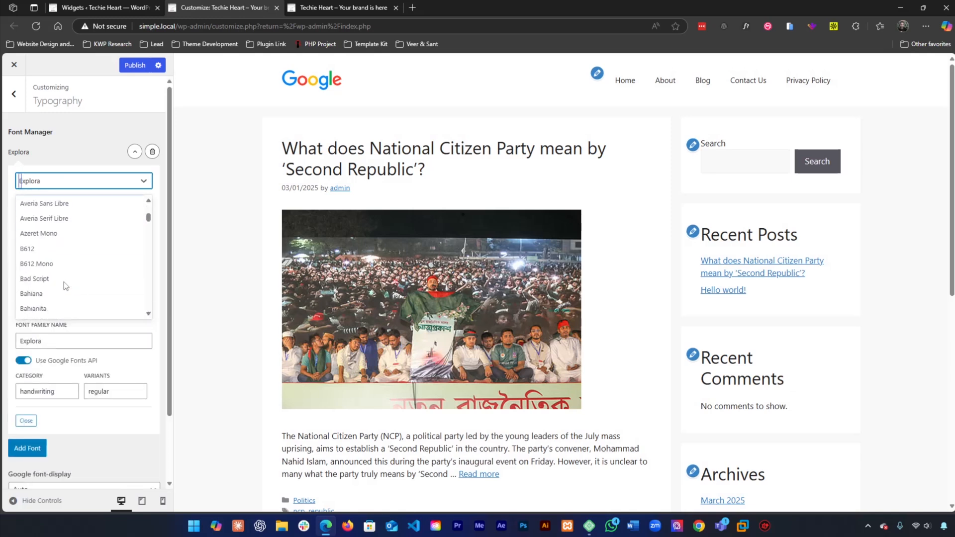
pyautogui.scroll(-15, 76, 296)
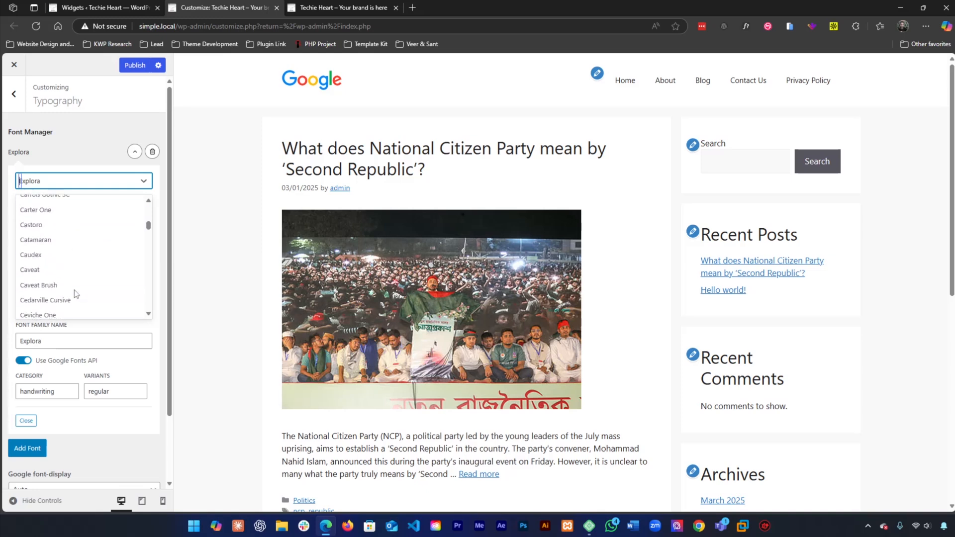
pyautogui.scroll(-15, 79, 292)
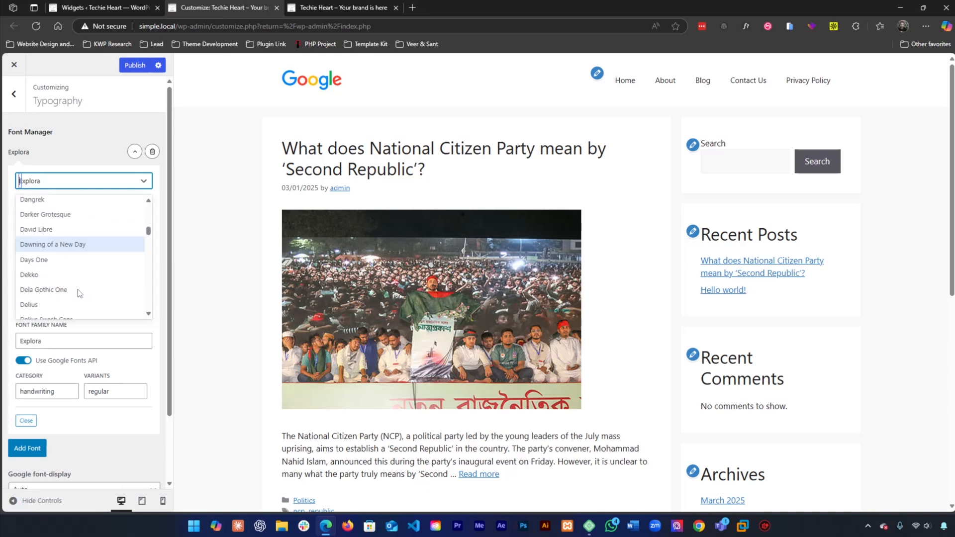
pyautogui.scroll(-15, 83, 295)
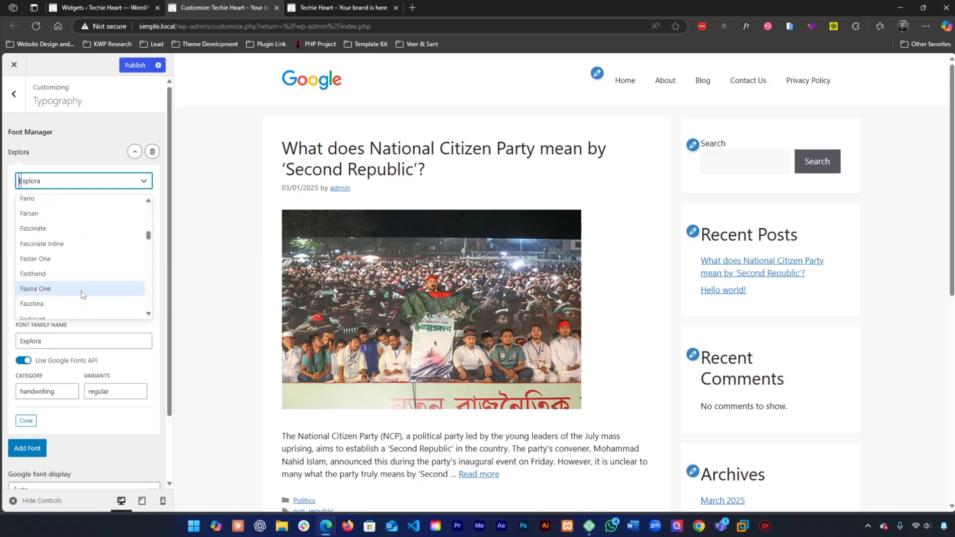
pyautogui.scroll(-12, 85, 299)
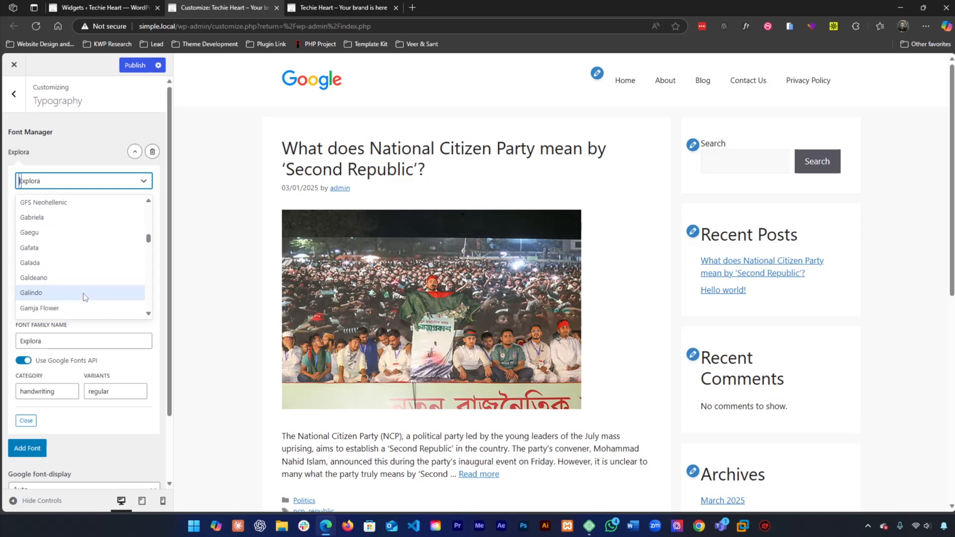
pyautogui.scroll(-7, 83, 297)
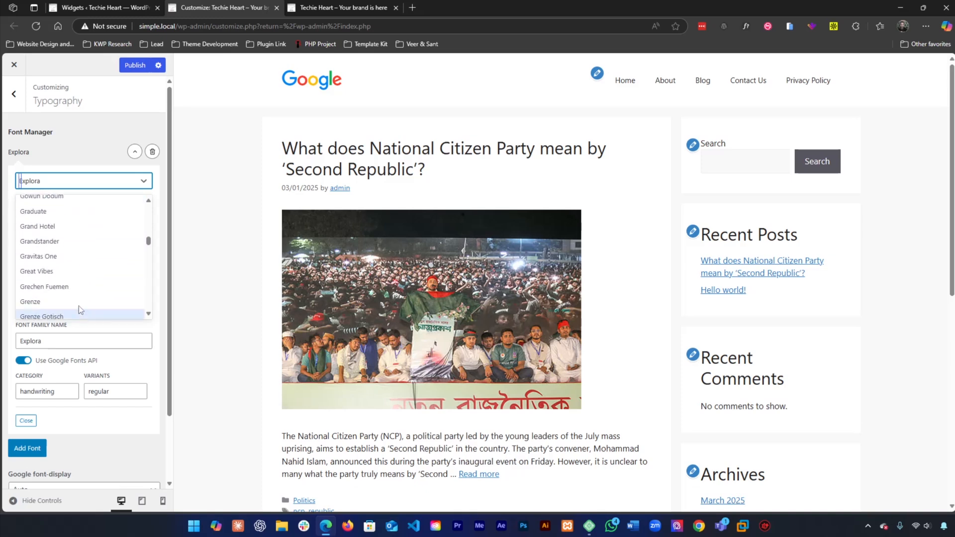
pyautogui.scroll(-8, 67, 287)
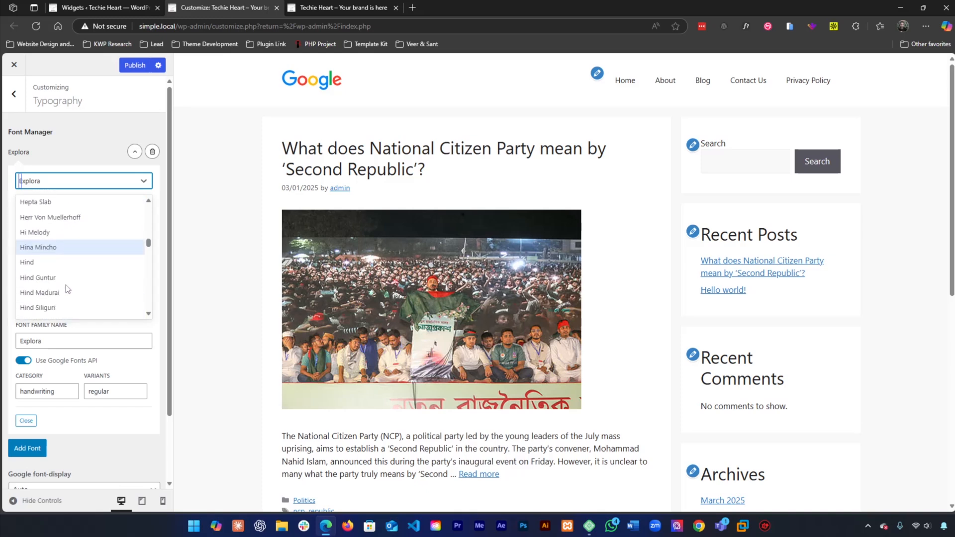
pyautogui.click(52, 282)
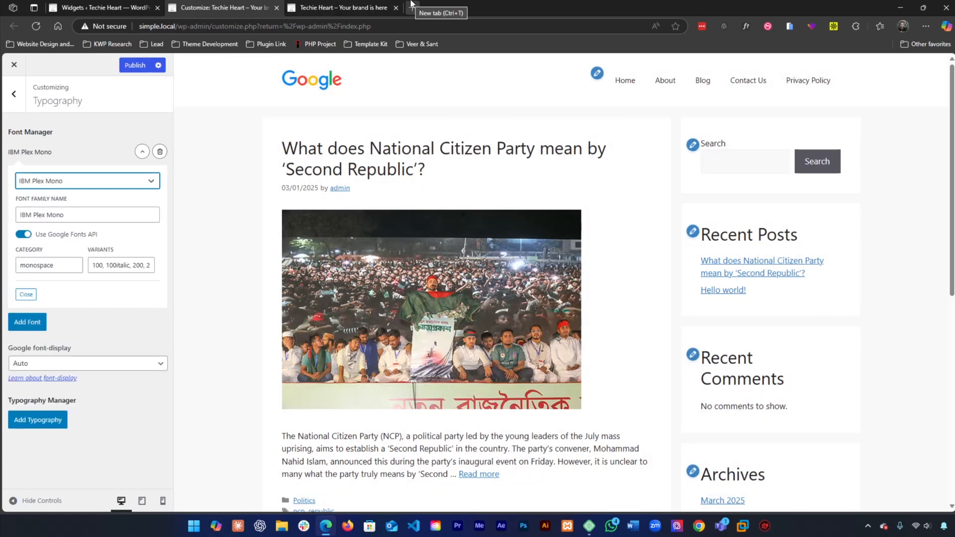
# Open the Google Fonts website in a new browser tab
pyautogui.click(412, 7)
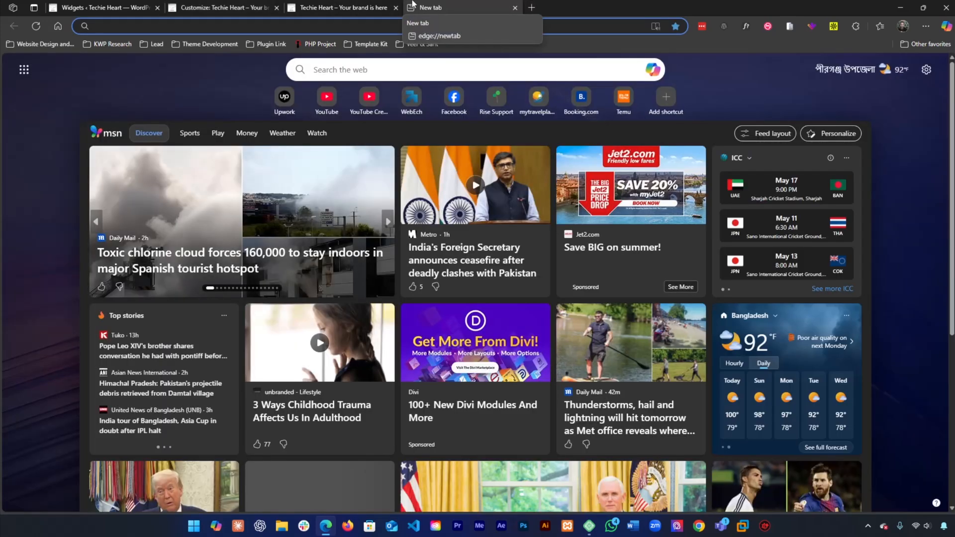
pyautogui.write('google')
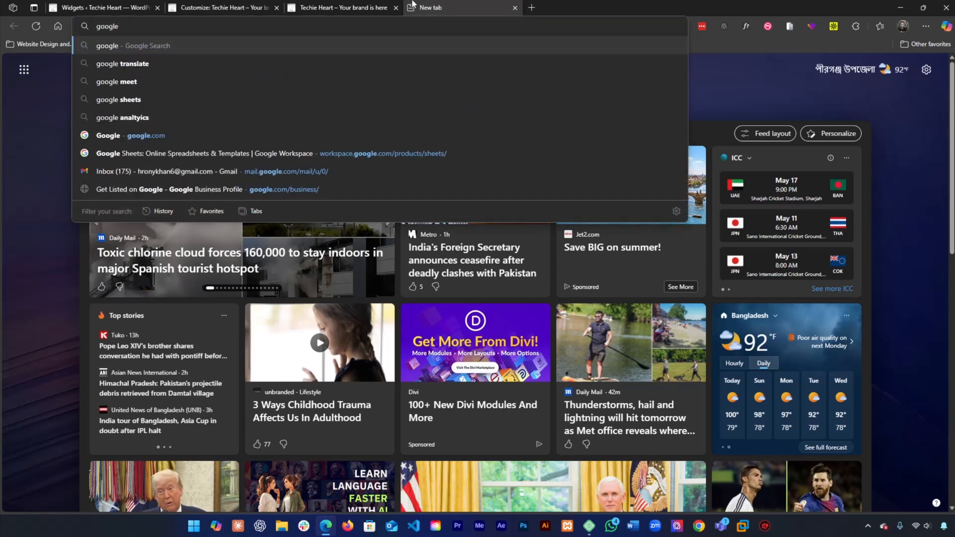
pyautogui.press('BackSpace')
pyautogui.press('BackSpace')
pyautogui.press('BackSpace')
pyautogui.press('BackSpace')
pyautogui.press('BackSpace')
pyautogui.press('BackSpace')
pyautogui.press('BackSpace')
pyautogui.write('font')
pyautogui.press('Return')
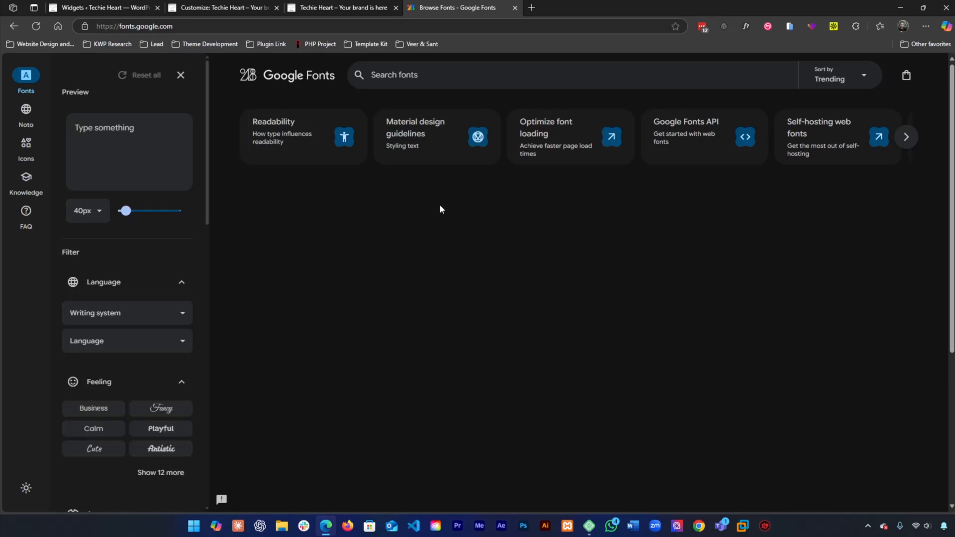
# Browse the Google Fonts catalogue, open the Noto Sans Khudawadi specimen and copy the font's name
pyautogui.scroll(-8, 441, 258)
pyautogui.scroll(6, 437, 256)
pyautogui.scroll(-1, 388, 286)
pyautogui.click(300, 208)
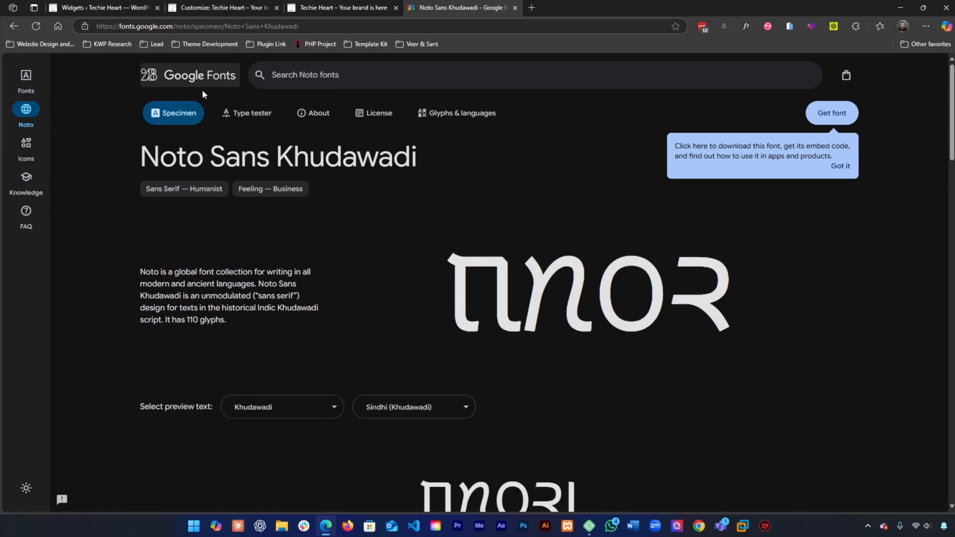
pyautogui.tripleClick(213, 152)
pyautogui.hotkey('ctrl', 'c')
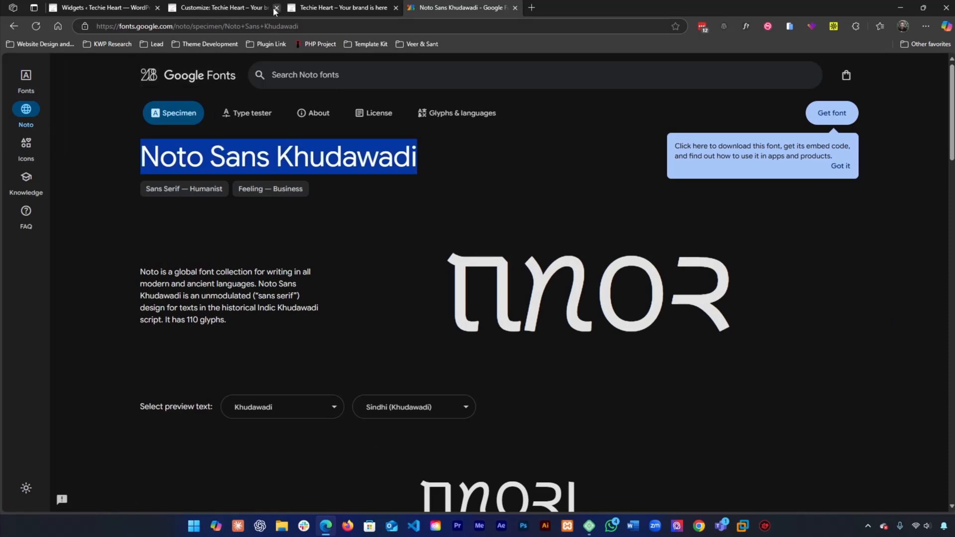
# Return to the Customizer and change the Font Manager entry to the Google font Noto Sans Khudawadi
pyautogui.click(333, 5)
pyautogui.click(259, 4)
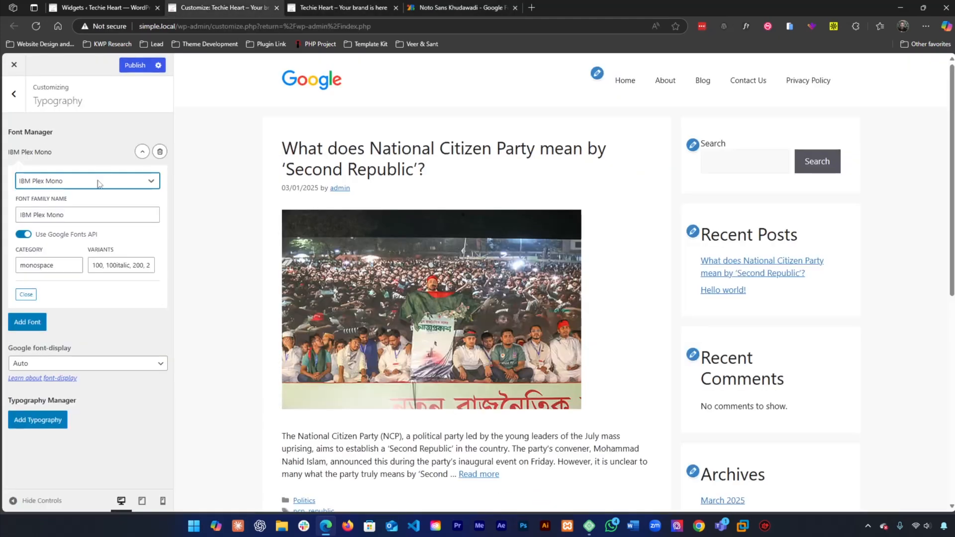
pyautogui.click(72, 181)
pyautogui.hotkey('ctrl', 'v')
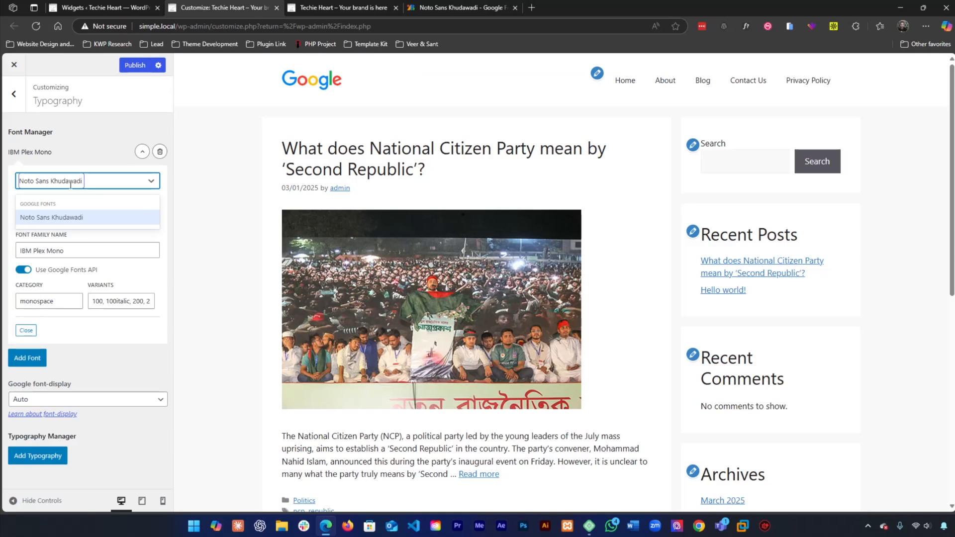
pyautogui.click(53, 222)
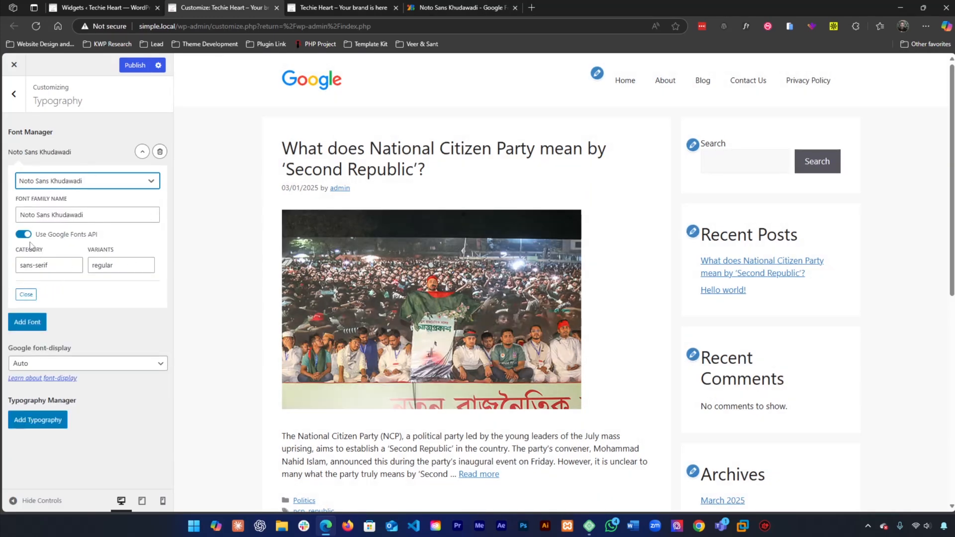
# Look through the available Google font-display options without changing the setting
pyautogui.click(55, 363)
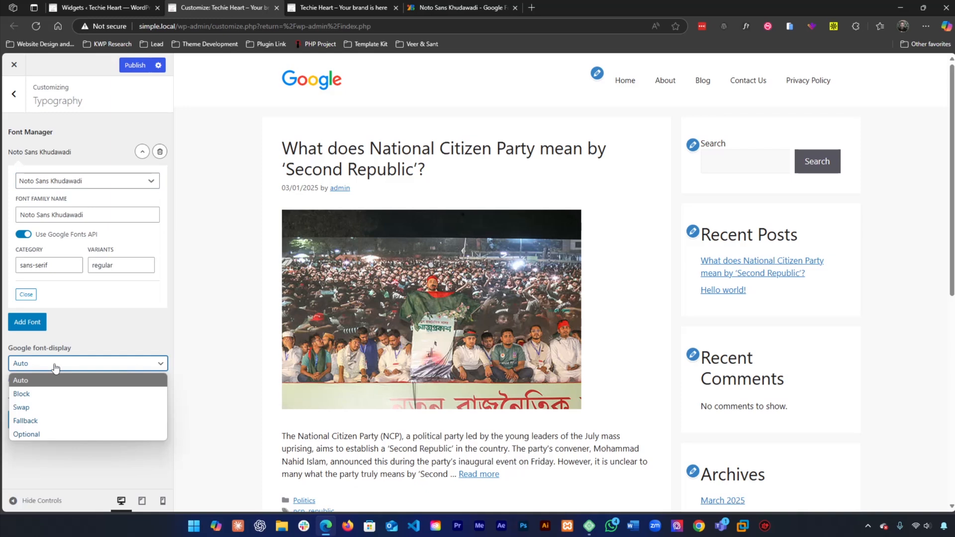
pyautogui.click(56, 364)
pyautogui.click(56, 364)
pyautogui.click(57, 365)
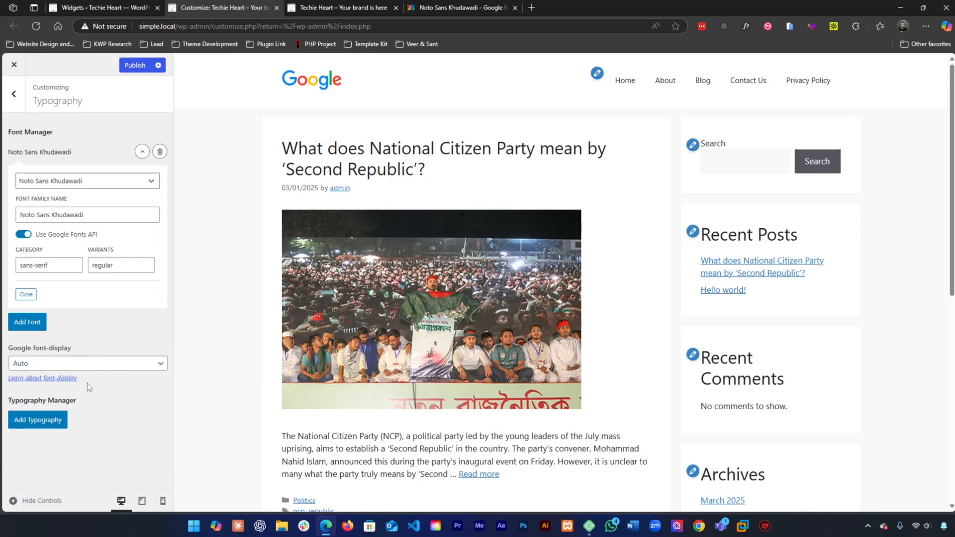
# Add a Typography Manager entry with Body as its target element
pyautogui.click(22, 418)
pyautogui.scroll(-2, 58, 288)
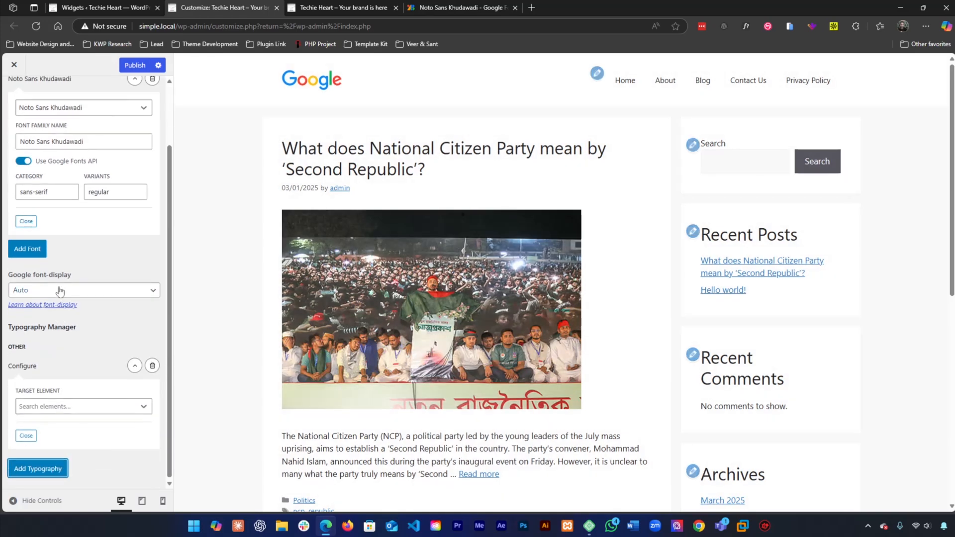
pyautogui.click(66, 411)
pyautogui.click(40, 457)
pyautogui.scroll(-5, 110, 285)
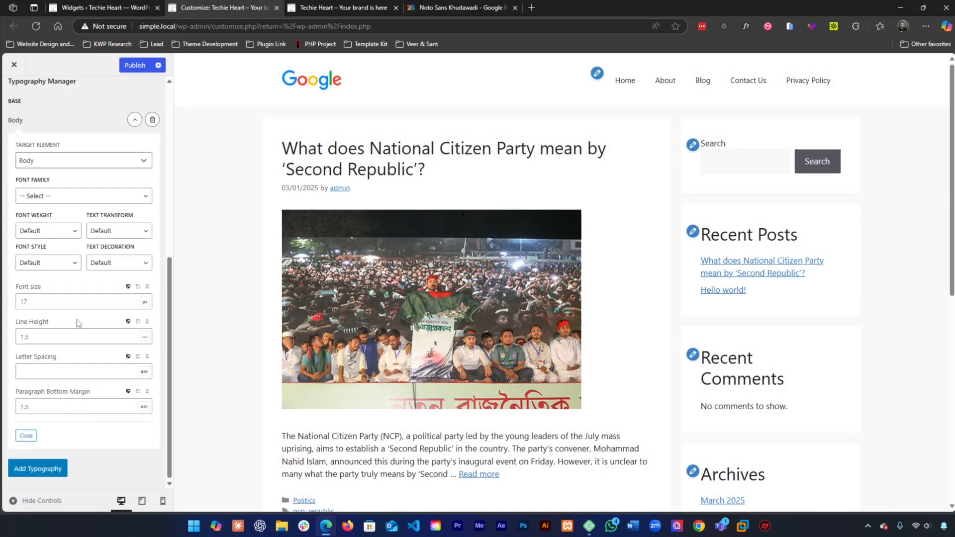
# Collapse the Noto Sans Khudawadi entry in the Font Manager, cancelling its deletion
pyautogui.scroll(7, 85, 320)
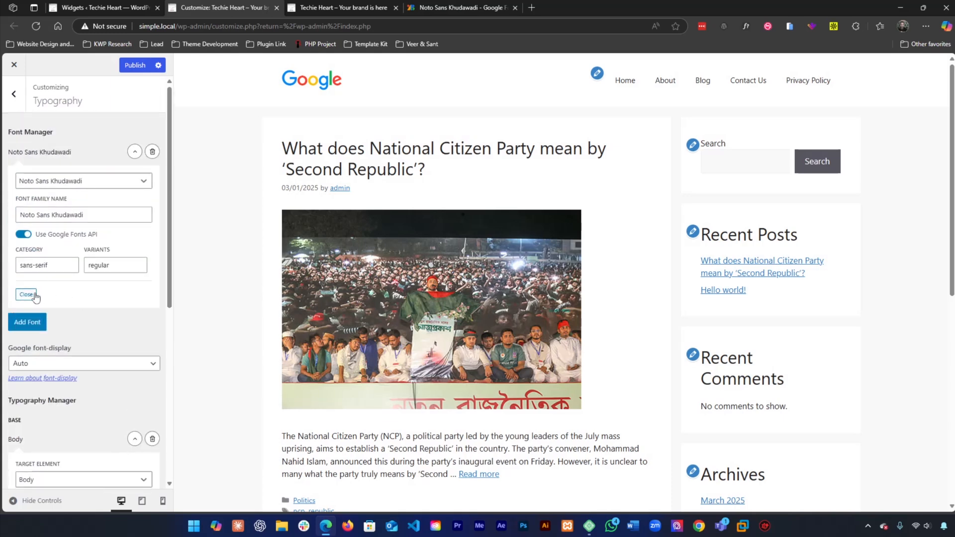
pyautogui.click(27, 295)
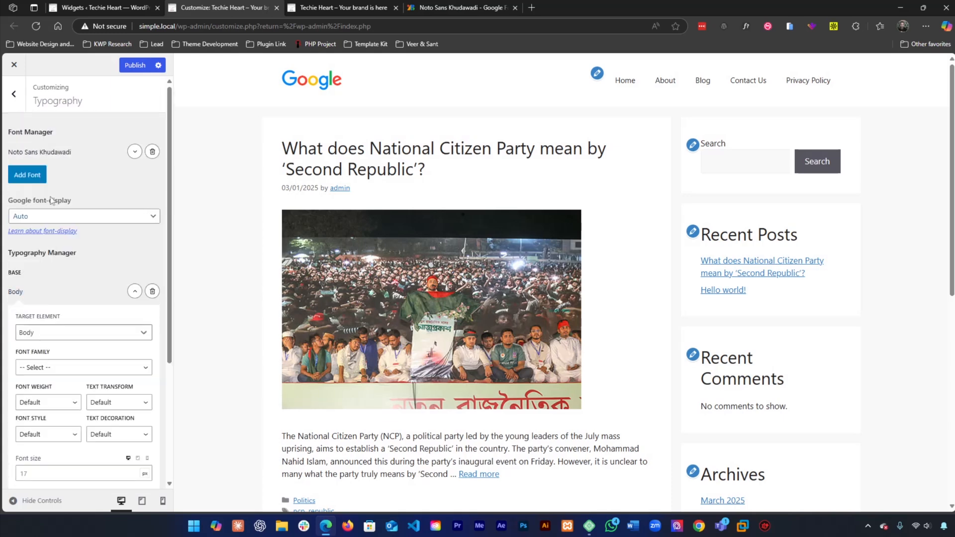
pyautogui.click(152, 152)
pyautogui.click(566, 90)
# Set the Body typography's font family to Noto Sans Khudawadi and check it in the site preview
pyautogui.scroll(-2, 35, 264)
pyautogui.click(51, 269)
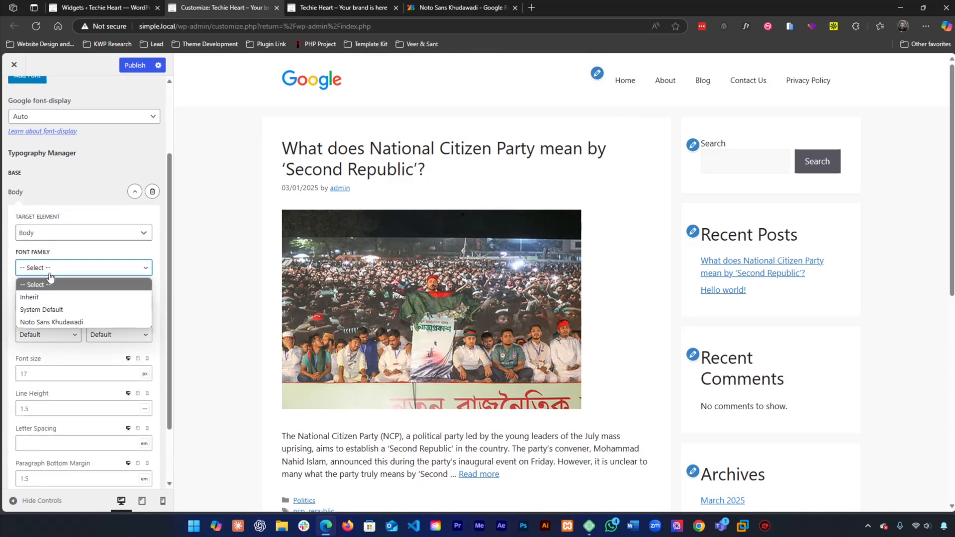
pyautogui.click(42, 321)
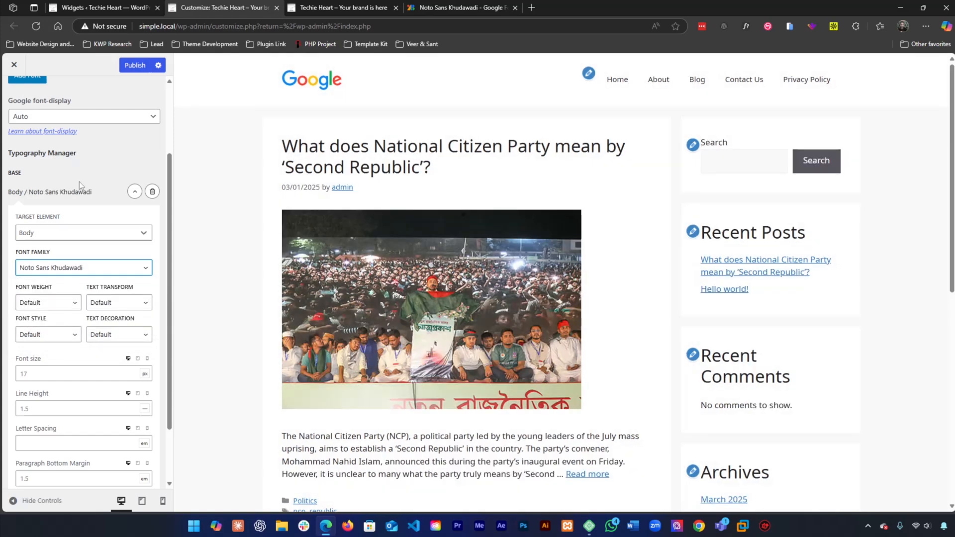
pyautogui.scroll(-2, 288, 181)
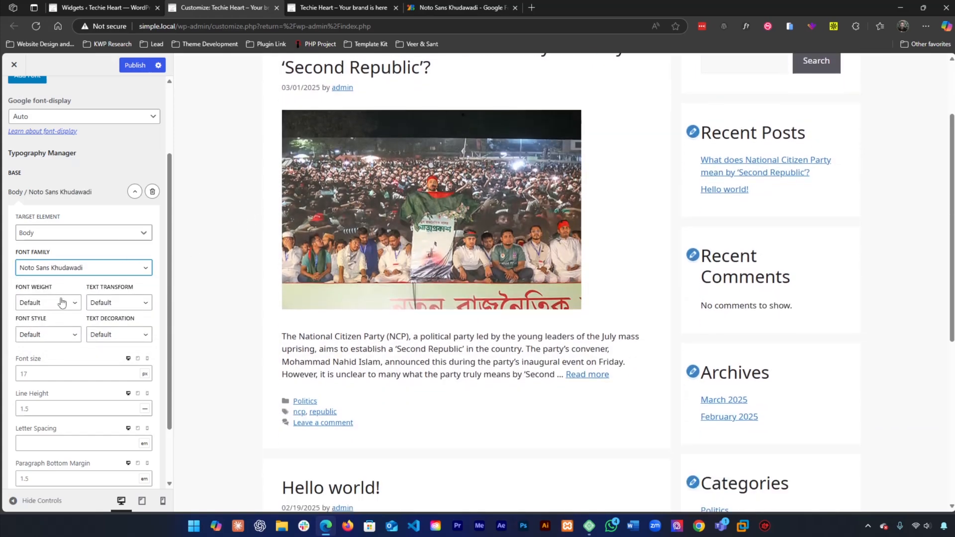
# Set the Body typography's font weight to Normal
pyautogui.click(65, 273)
pyautogui.click(64, 272)
pyautogui.click(59, 308)
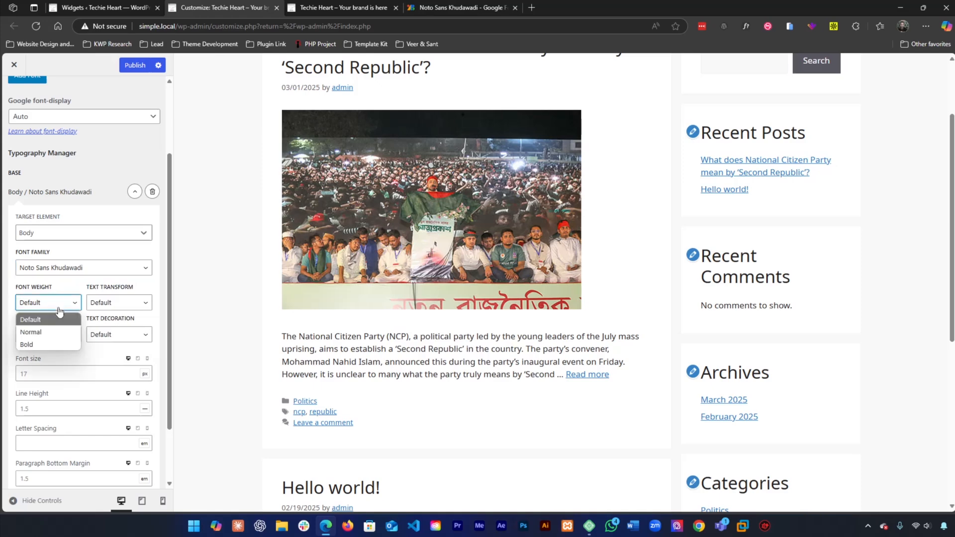
pyautogui.click(49, 332)
# Try the Uppercase text transform on the Body typography and return it to Default
pyautogui.click(141, 303)
pyautogui.click(122, 333)
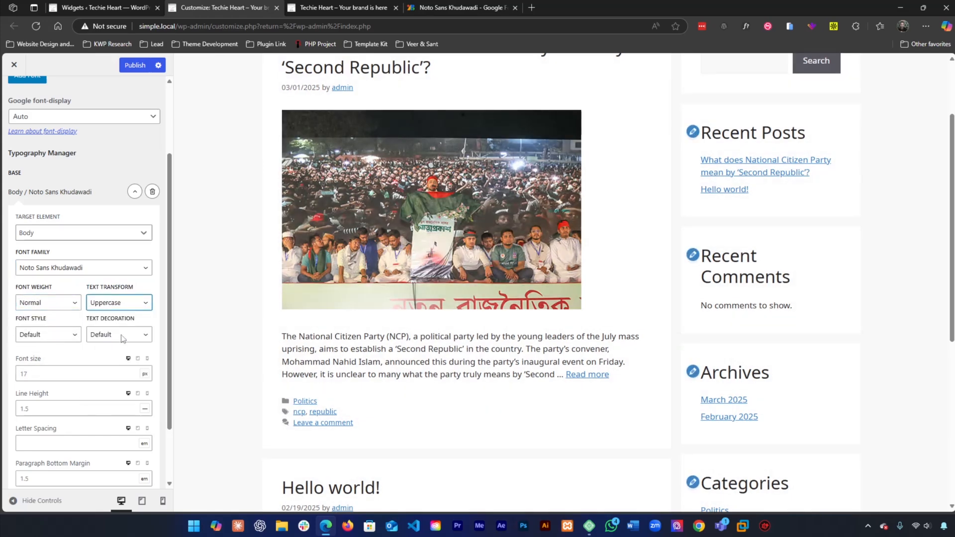
pyautogui.click(117, 304)
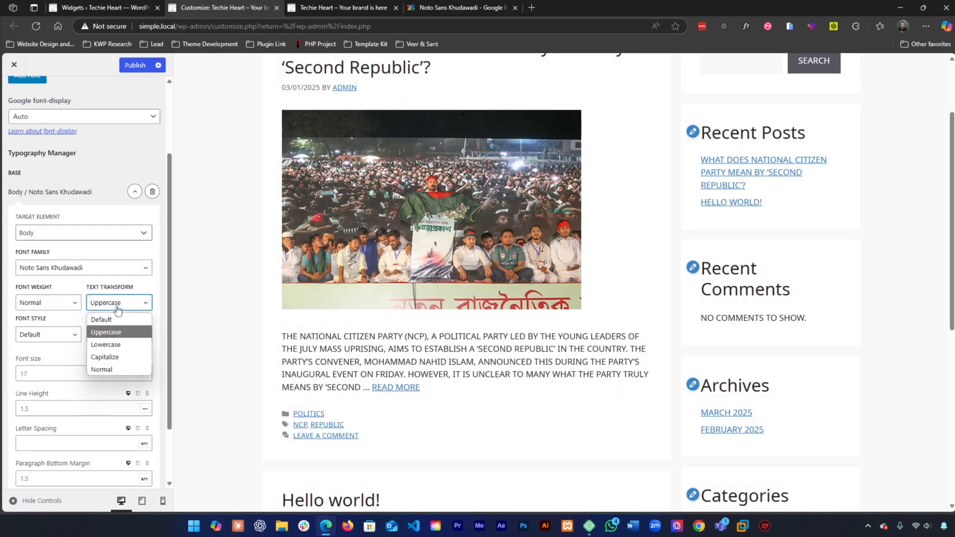
pyautogui.click(107, 320)
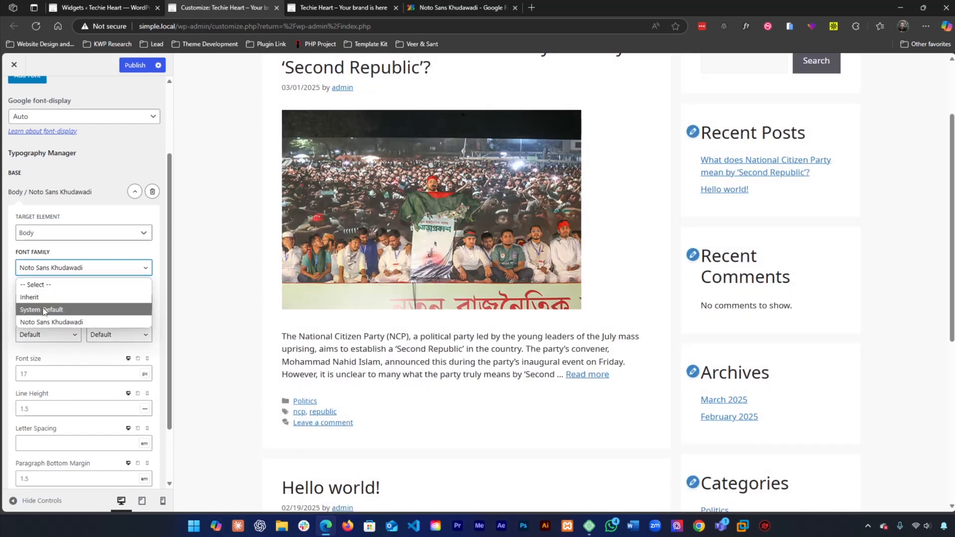
# Try System Default as the Body font family, then switch back to Noto Sans Khudawadi
pyautogui.click(45, 310)
pyautogui.click(41, 272)
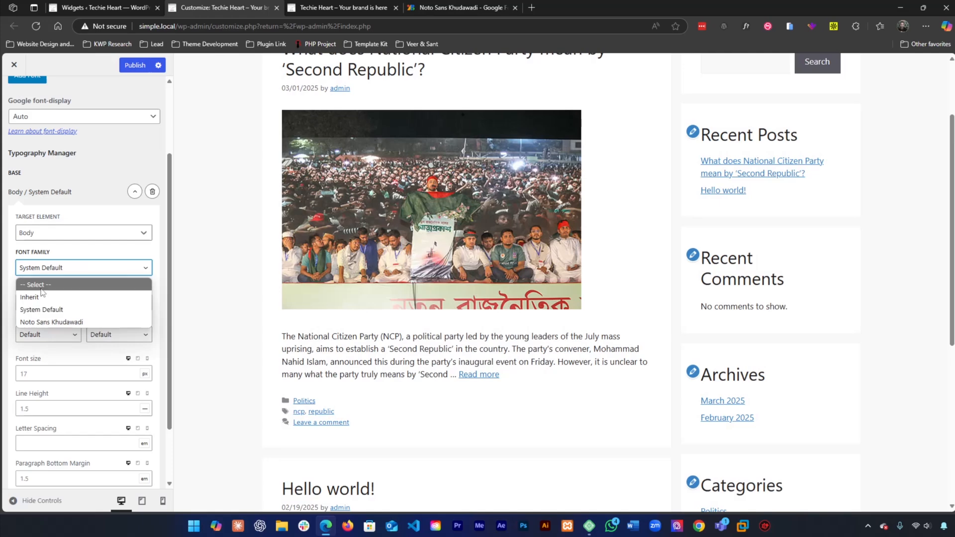
pyautogui.click(45, 323)
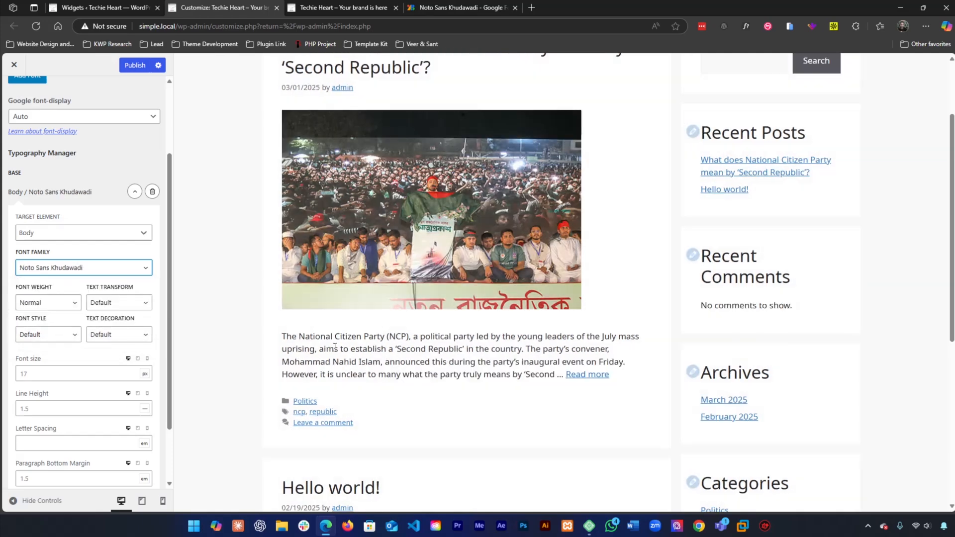
# Review the remaining Body typography settings and collapse the entry, cancelling its deletion
pyautogui.scroll(-2, 40, 335)
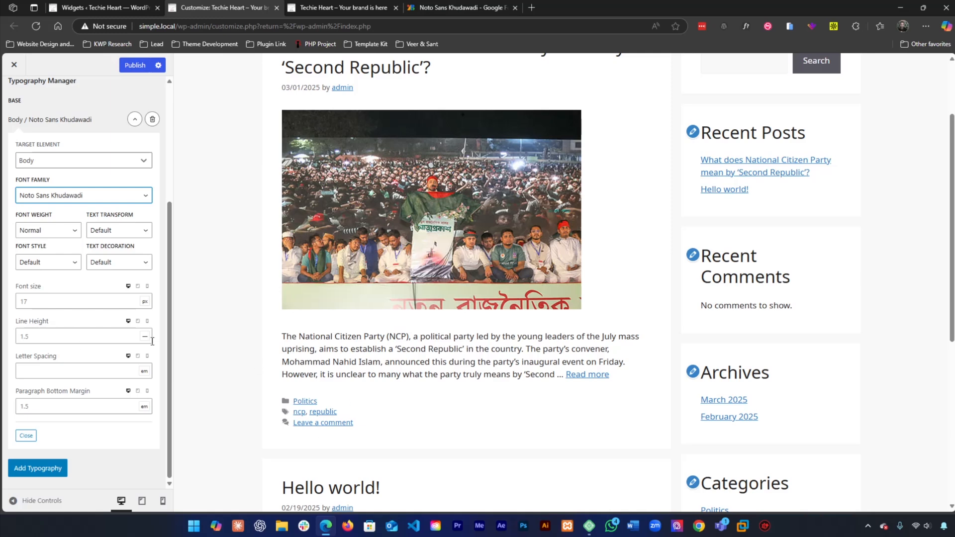
pyautogui.scroll(5, 152, 341)
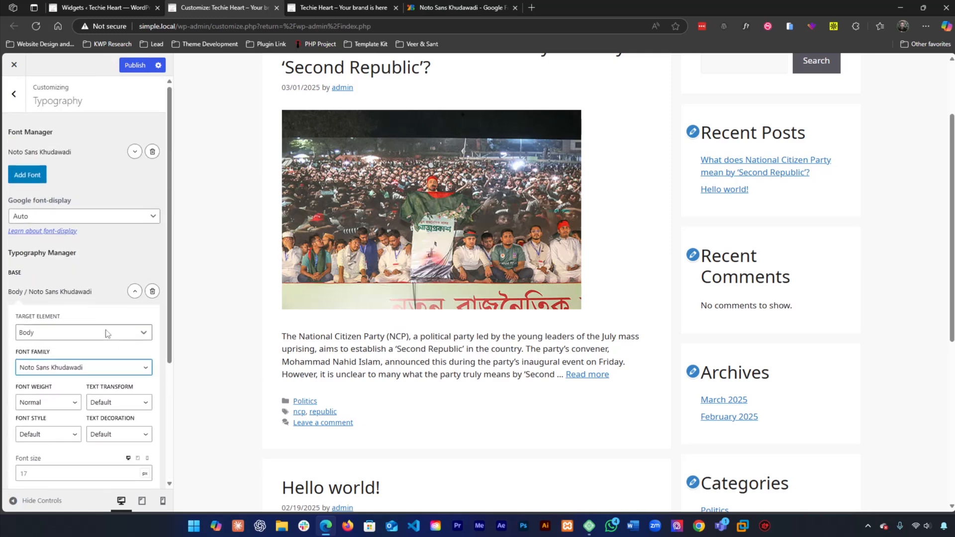
pyautogui.click(137, 295)
pyautogui.click(157, 293)
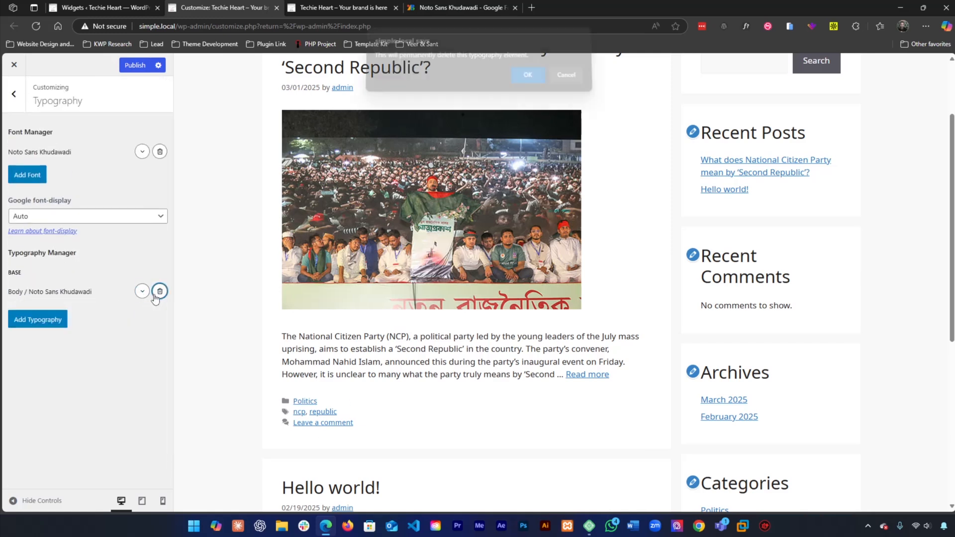
pyautogui.click(565, 81)
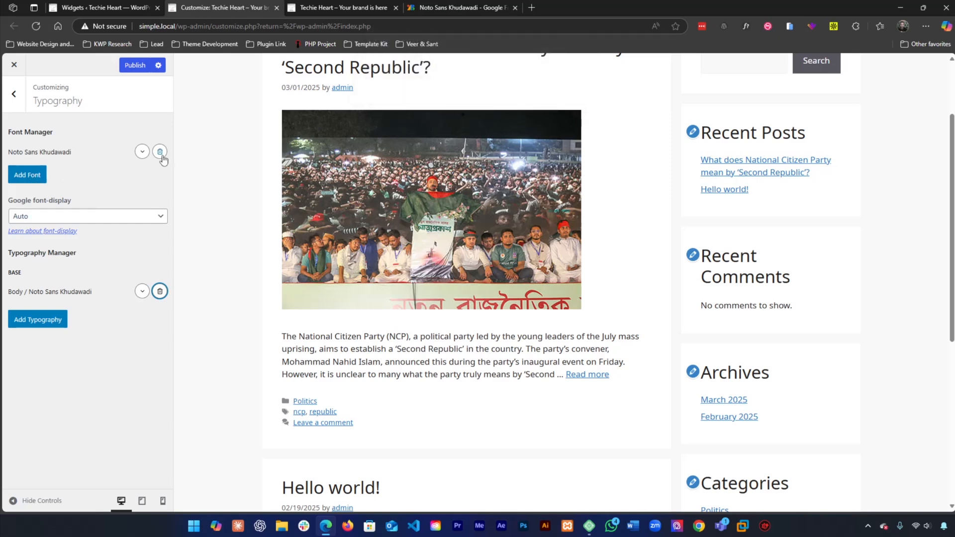
# Expand the Noto Sans Khudawadi font entry and examine its family name, category and variants
pyautogui.click(142, 153)
pyautogui.doubleClick(104, 264)
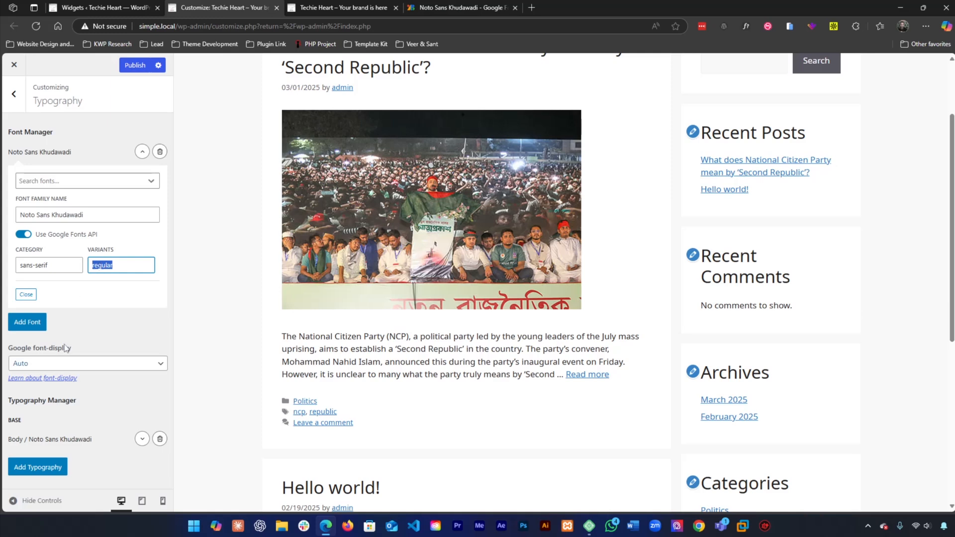
pyautogui.tripleClick(40, 267)
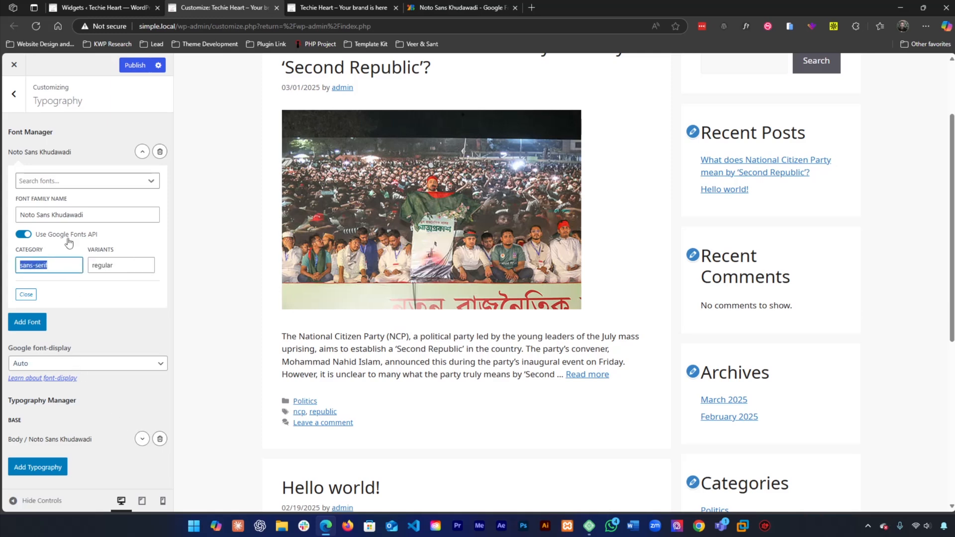
pyautogui.tripleClick(85, 215)
pyautogui.click(57, 267)
pyautogui.moveTo(56, 267); pyautogui.dragTo(10, 270)
pyautogui.doubleClick(113, 268)
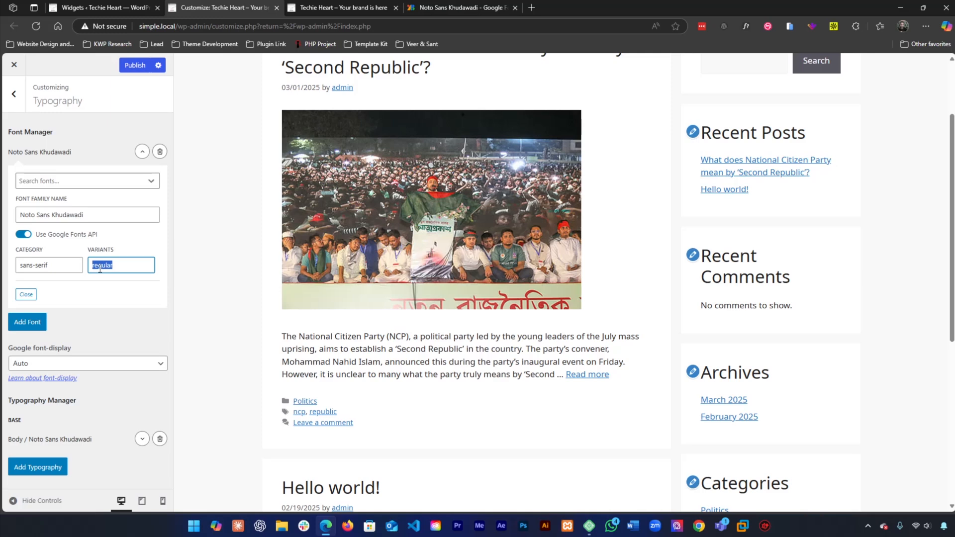
# Reopen the Body typography entry and set its font weight to Default and text transform to Normal
pyautogui.click(142, 438)
pyautogui.scroll(-5, 75, 373)
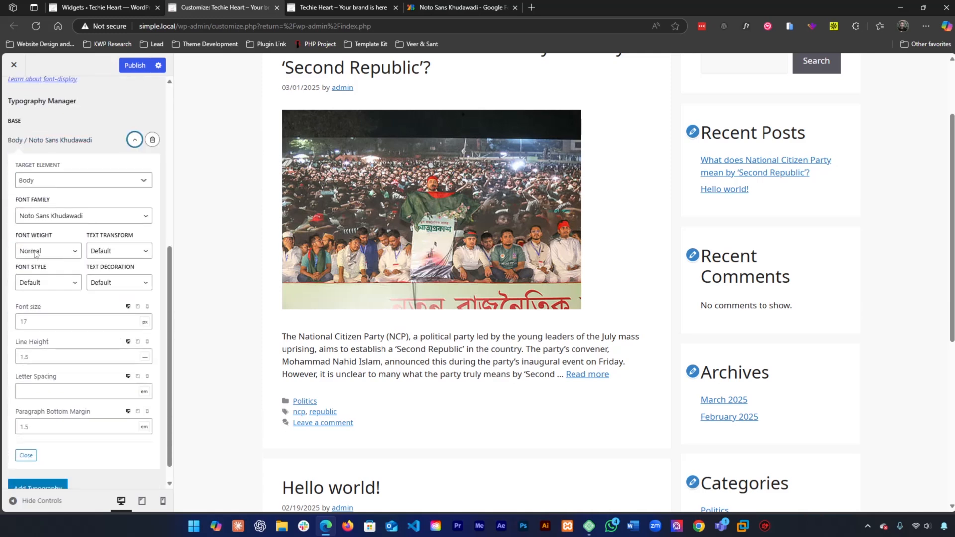
pyautogui.click(69, 220)
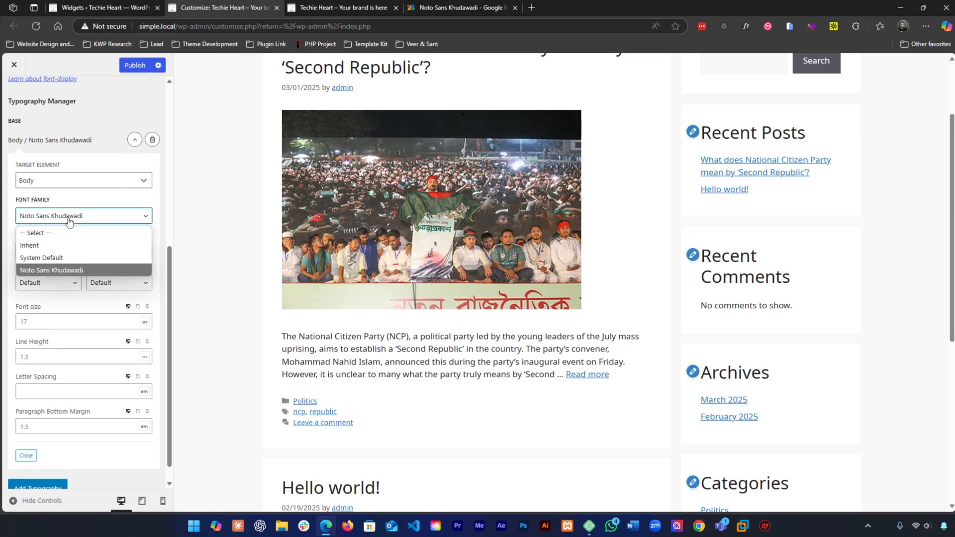
pyautogui.click(70, 220)
pyautogui.click(57, 251)
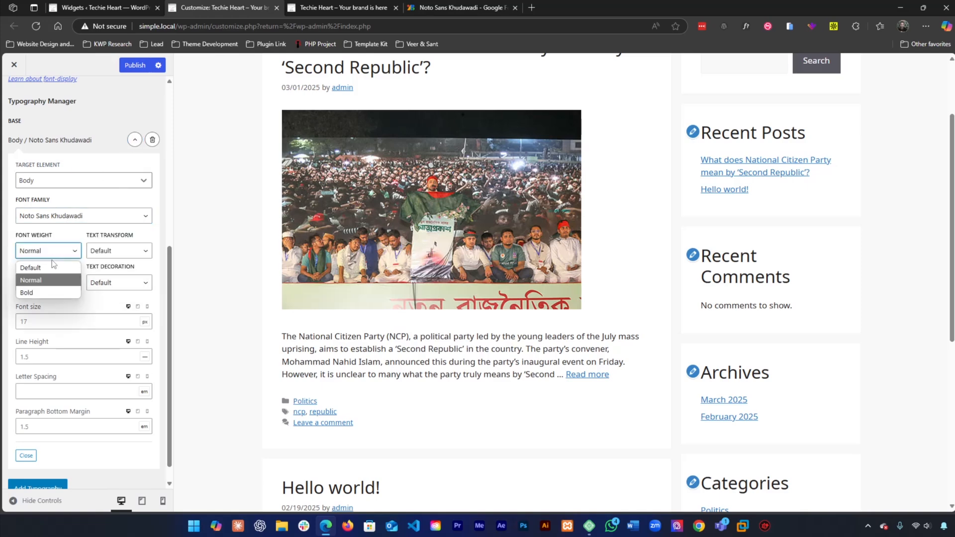
pyautogui.click(53, 265)
pyautogui.click(101, 256)
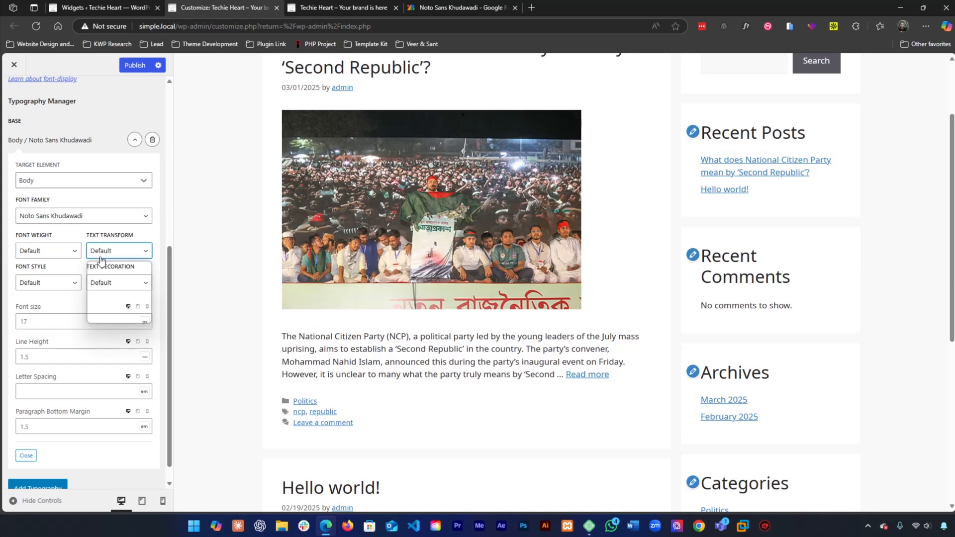
pyautogui.click(106, 319)
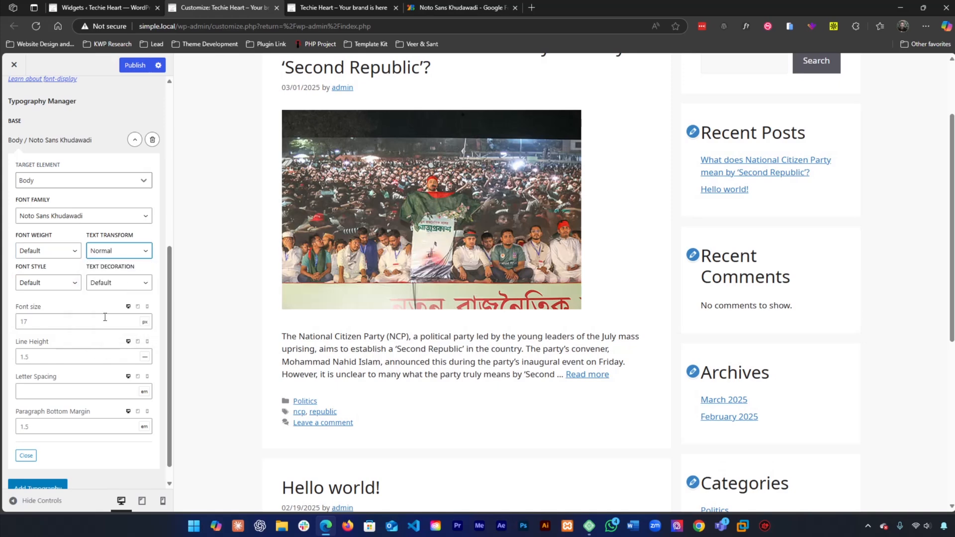
# Set the Body font style to Normal, try Underline as its text decoration, and return the decoration to Default
pyautogui.click(44, 288)
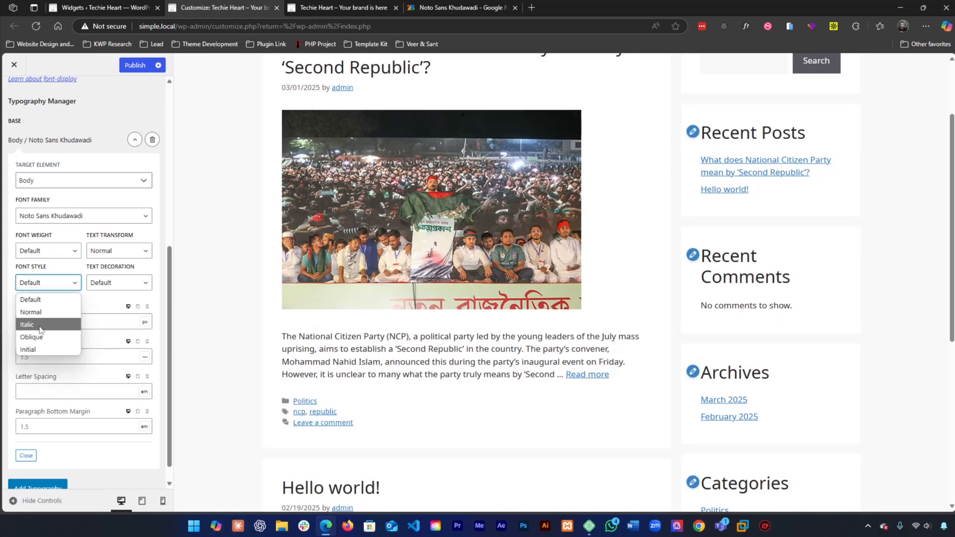
pyautogui.click(47, 312)
pyautogui.click(120, 287)
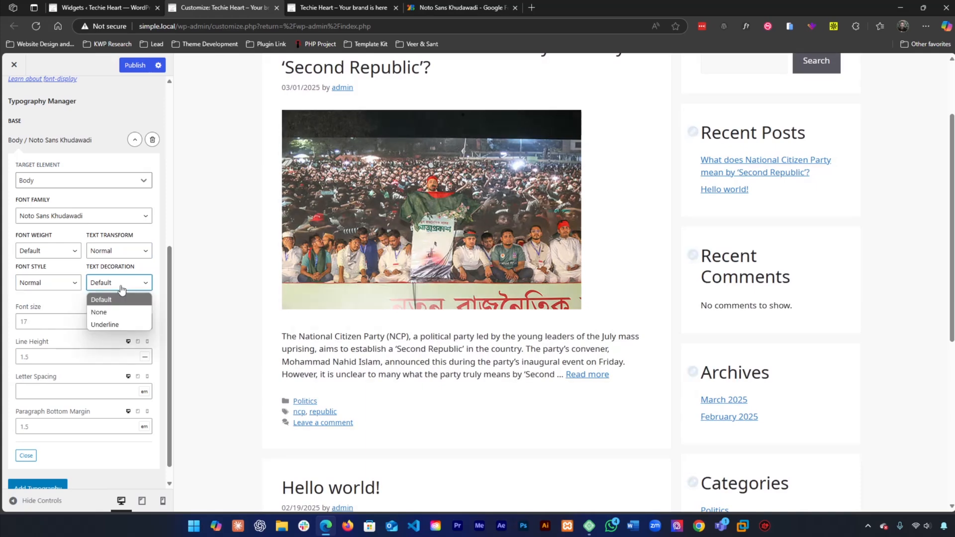
pyautogui.click(112, 324)
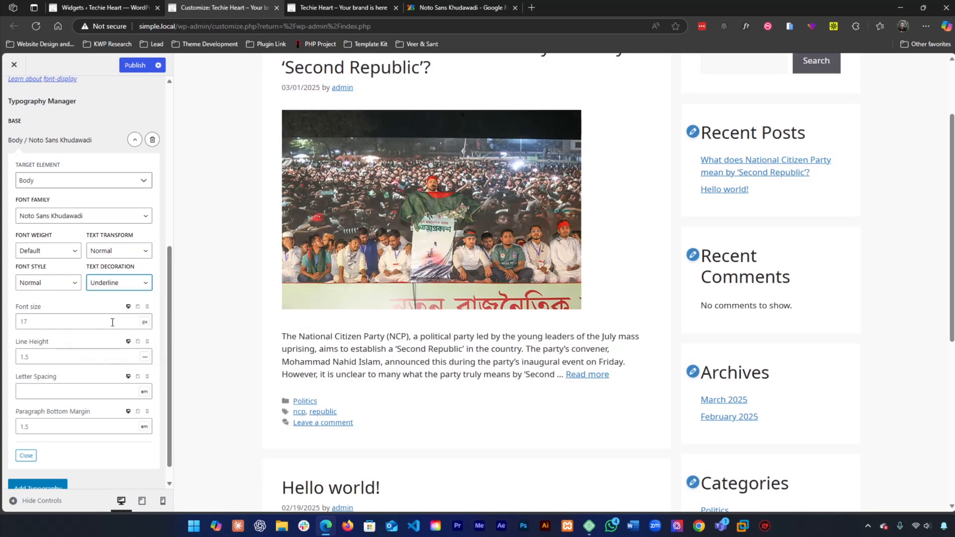
pyautogui.click(120, 283)
pyautogui.click(102, 299)
# Try Optional as the Google font-display setting, then switch it back to Auto
pyautogui.scroll(5, 47, 294)
pyautogui.scroll(1, 46, 294)
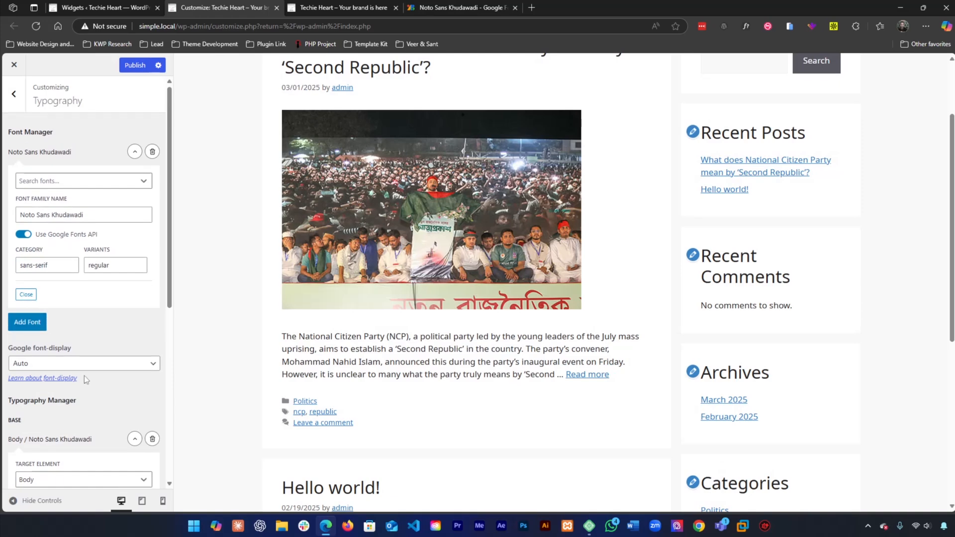
pyautogui.click(83, 364)
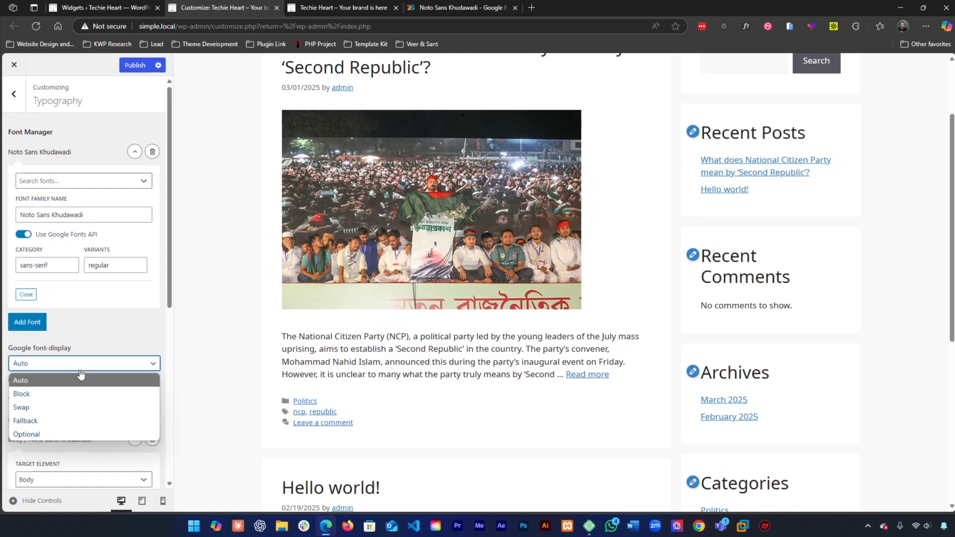
pyautogui.click(46, 435)
pyautogui.click(63, 365)
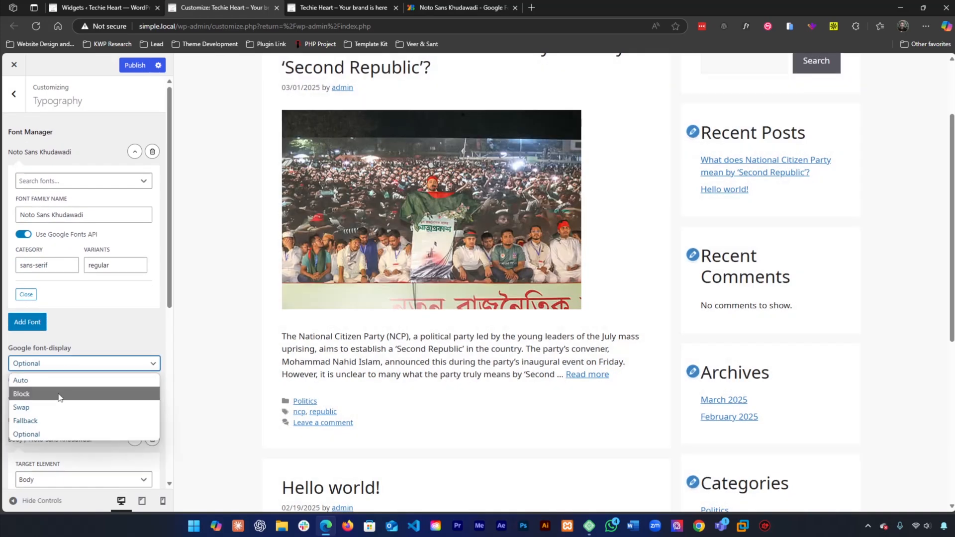
pyautogui.click(57, 386)
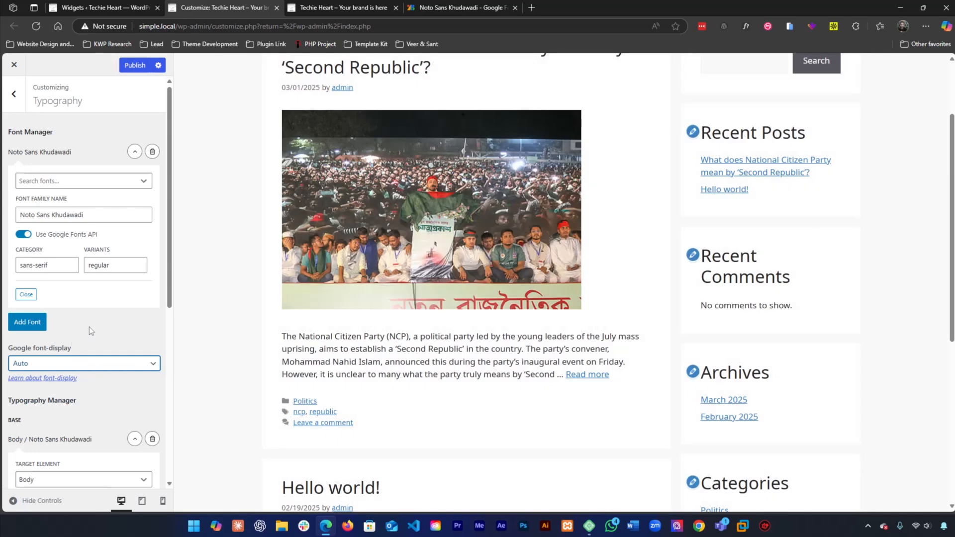
# Collapse the Noto Sans Khudawadi font and Body typography entries, then reopen Body and check its font family options
pyautogui.click(135, 152)
pyautogui.scroll(-4, 72, 224)
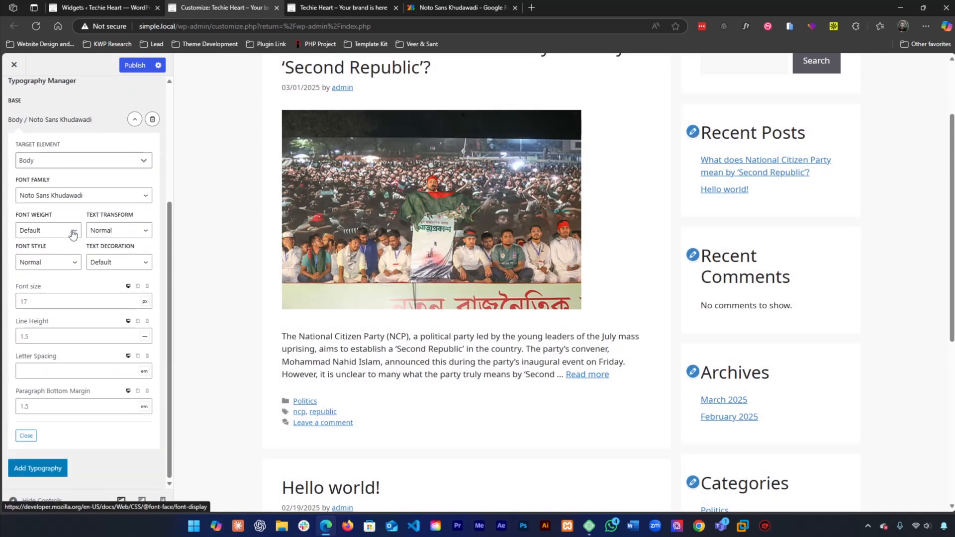
pyautogui.click(26, 435)
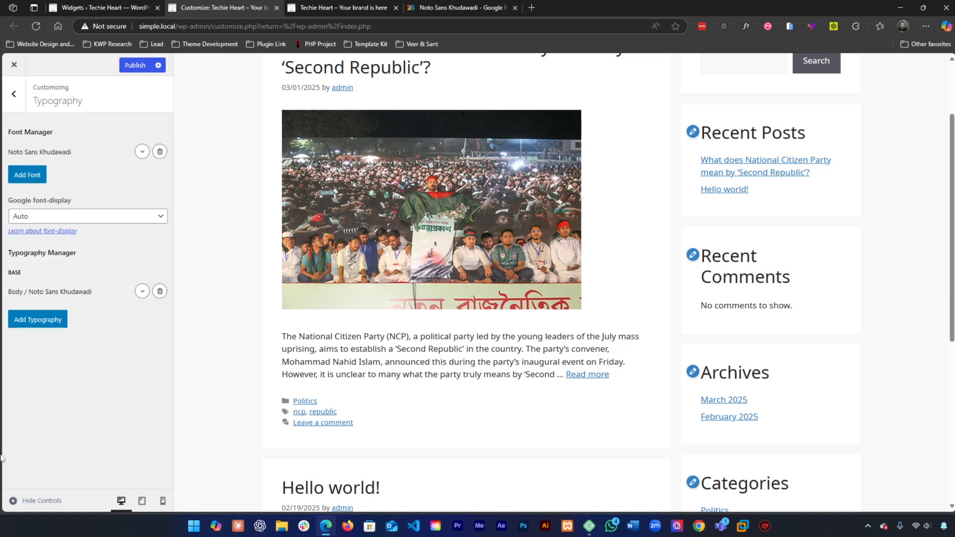
pyautogui.click(142, 291)
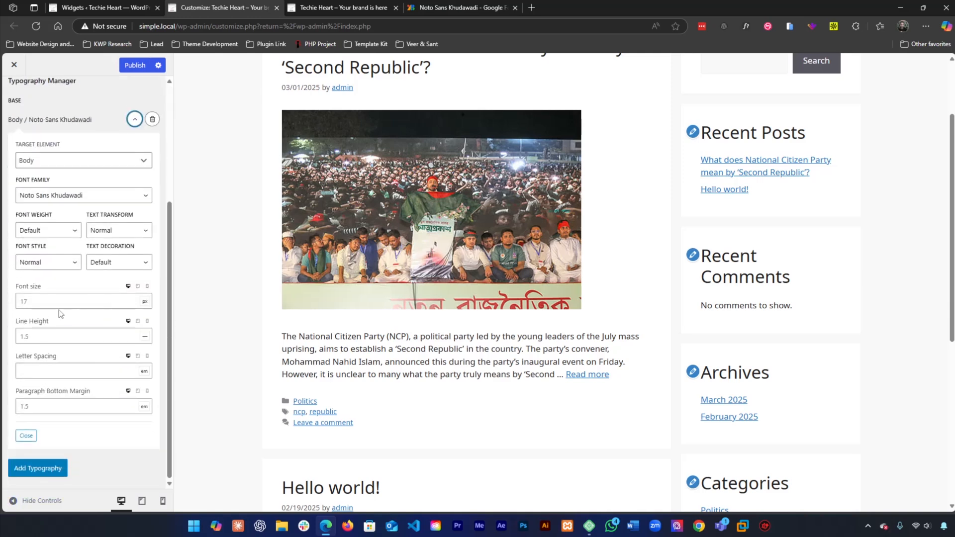
pyautogui.click(47, 204)
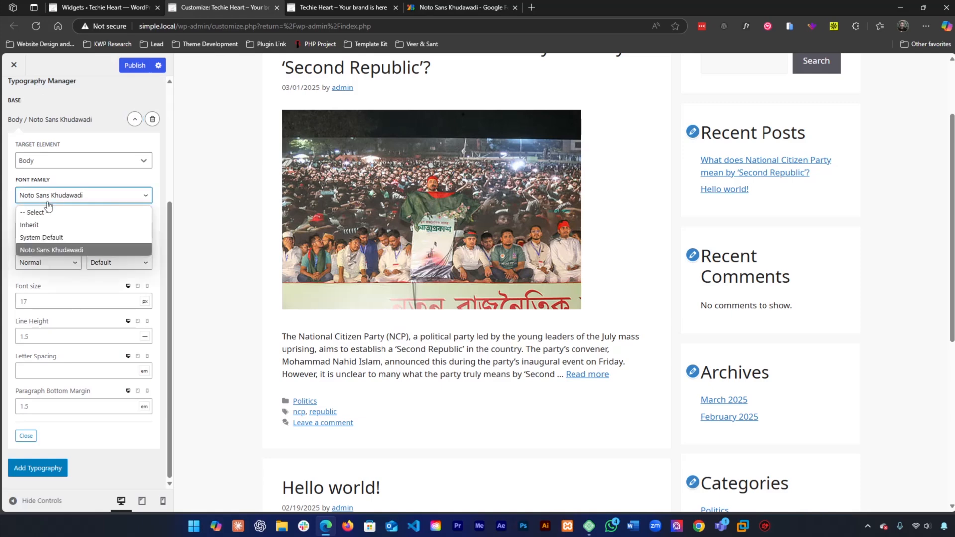
pyautogui.click(48, 204)
# Change the Body typography entry's target element to Site Title and then to Site Description
pyautogui.click(117, 167)
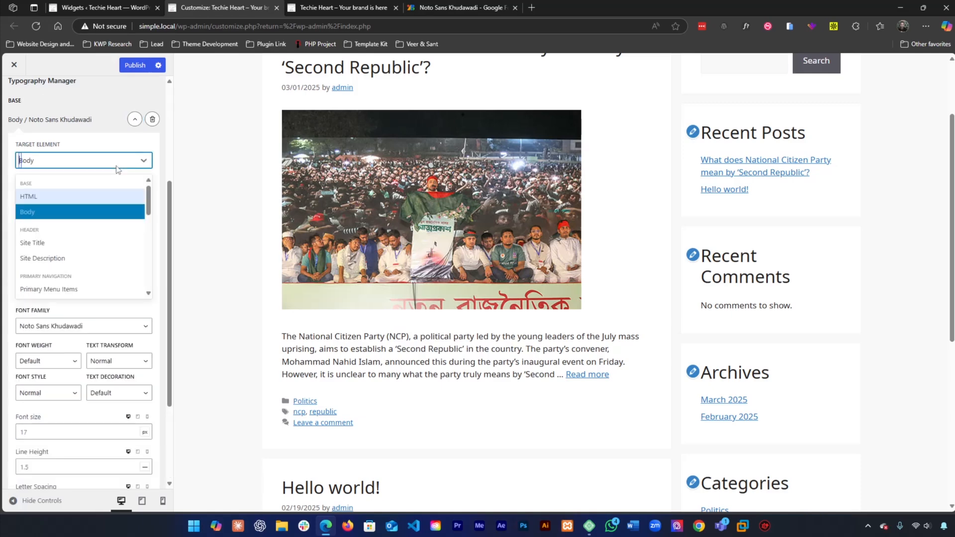
pyautogui.click(52, 242)
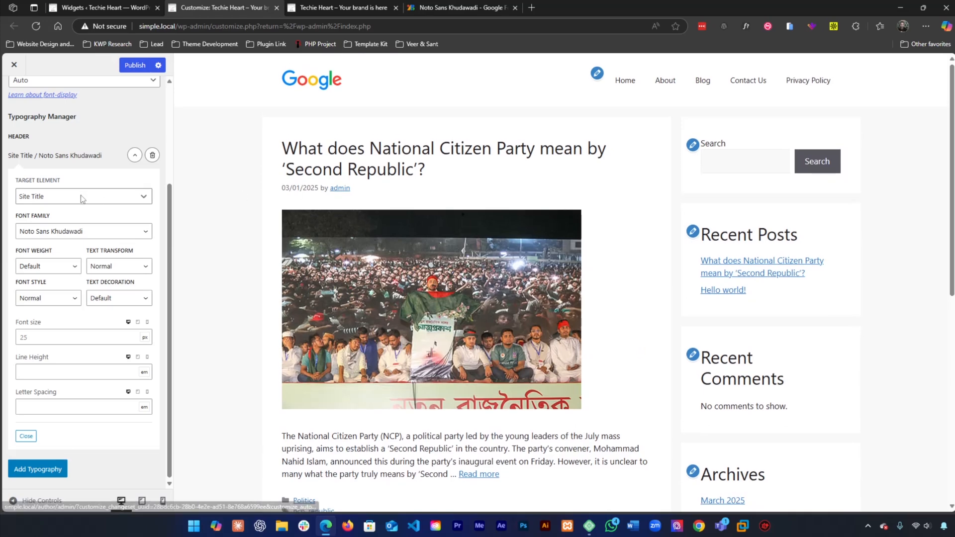
pyautogui.click(80, 196)
pyautogui.click(81, 294)
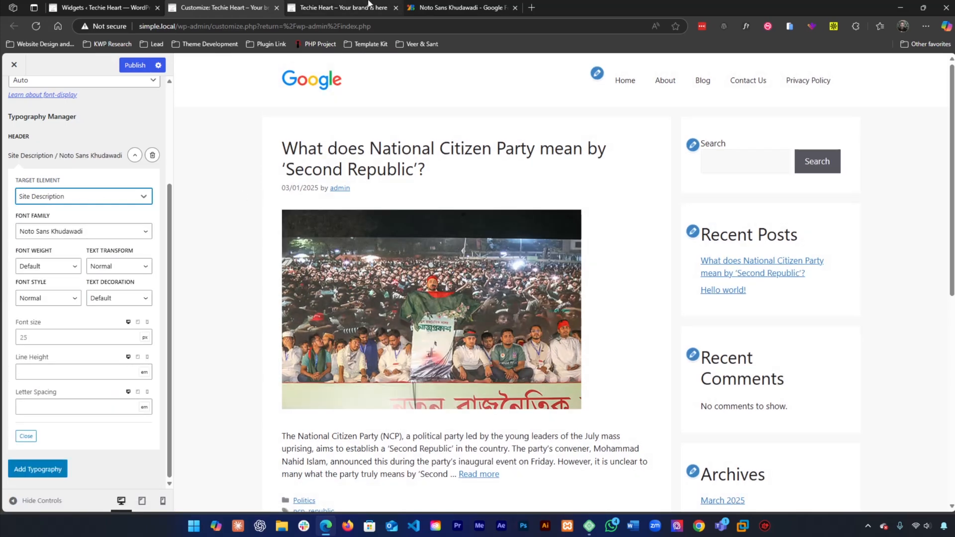
# Switch to Google Fonts, open the Playwrite Danmark Loopet font page from the font list and copy its name
pyautogui.click(459, 7)
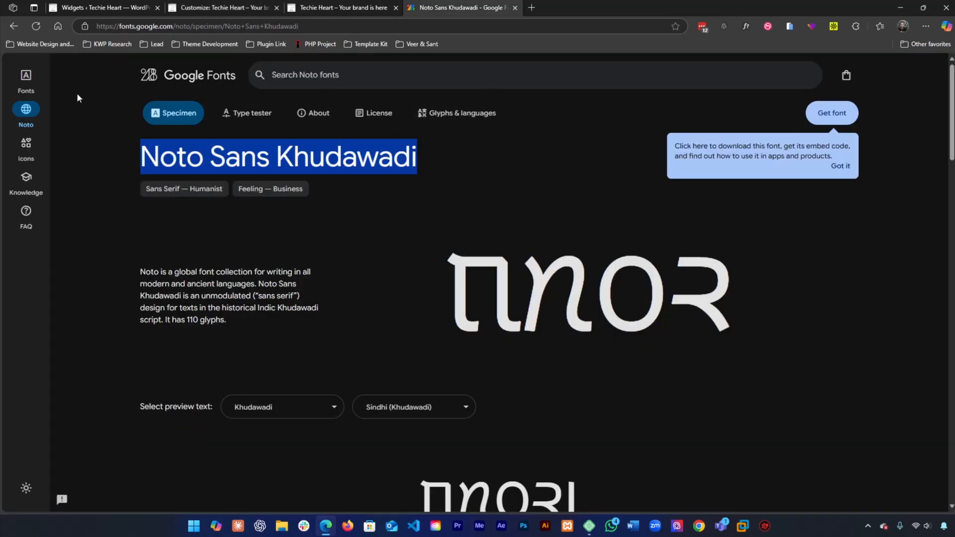
pyautogui.click(13, 29)
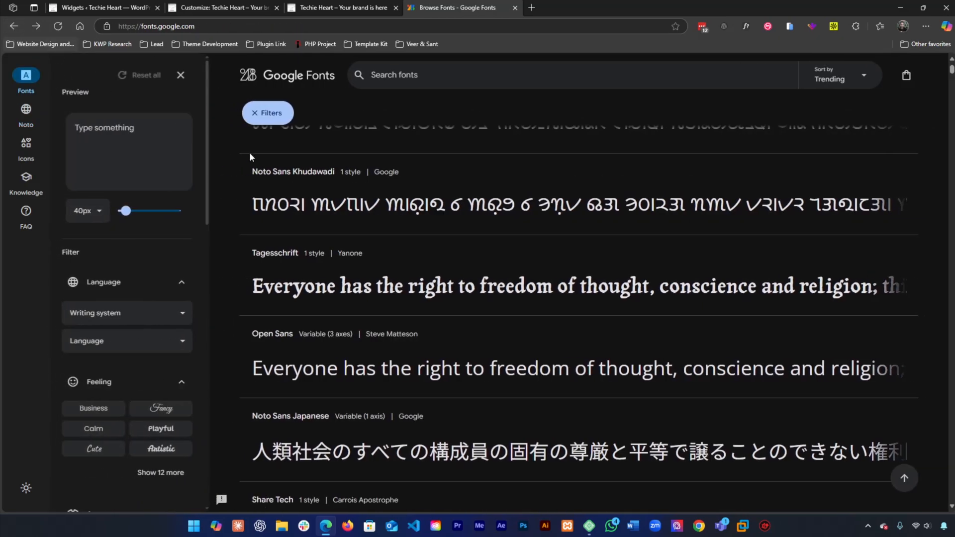
pyautogui.scroll(-2, 328, 299)
pyautogui.scroll(-7, 328, 306)
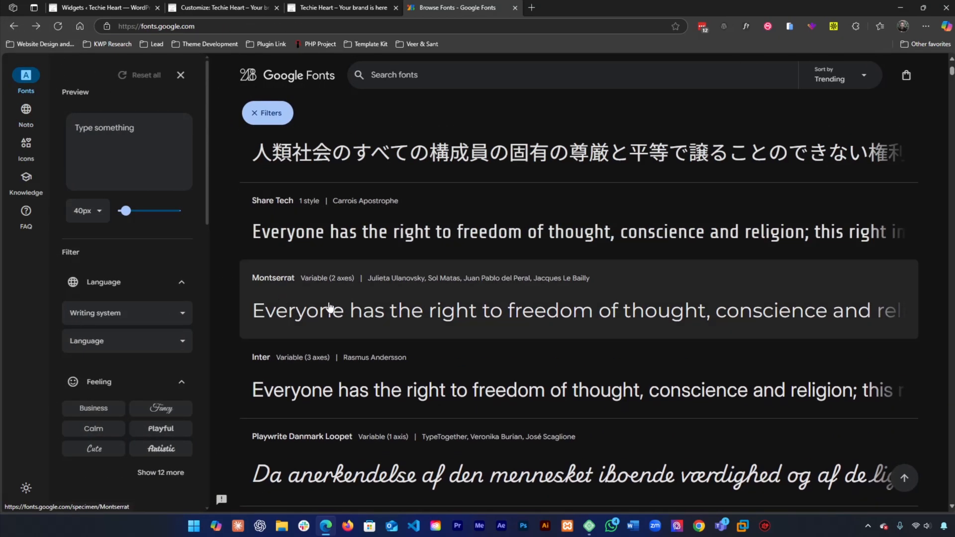
pyautogui.click(271, 285)
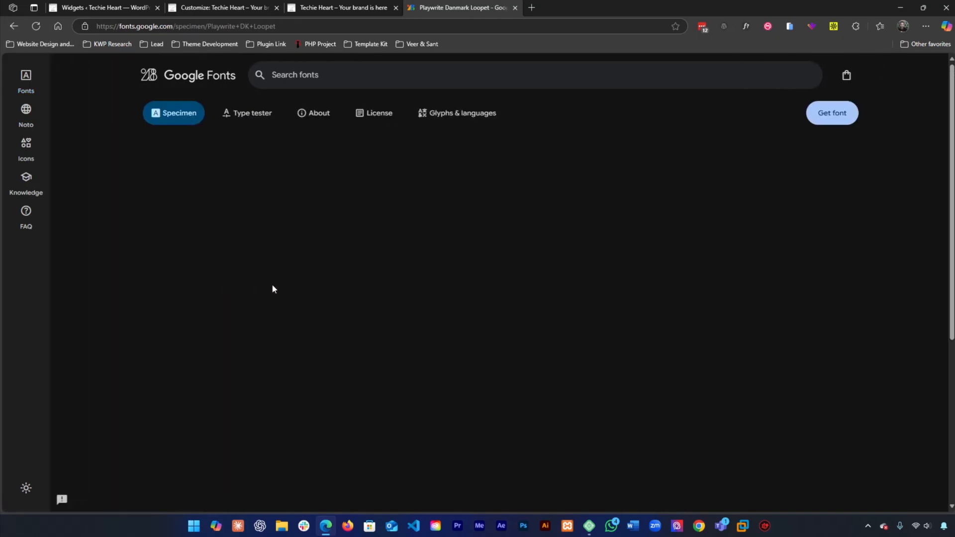
pyautogui.tripleClick(172, 151)
pyautogui.hotkey('ctrl', 'c')
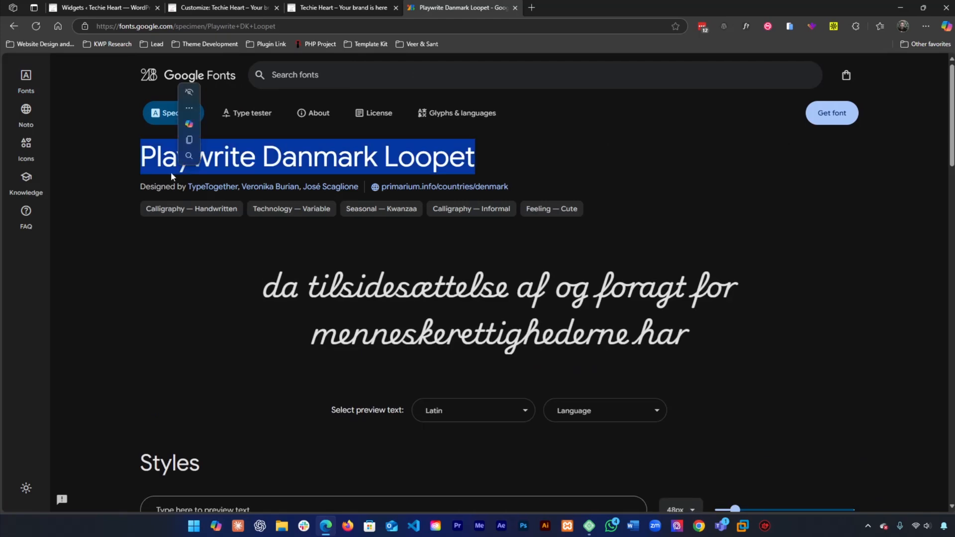
# Return to the Customizer and delete both the Noto Sans Khudawadi font and the Site Description typography entry
pyautogui.click(341, 6)
pyautogui.click(223, 4)
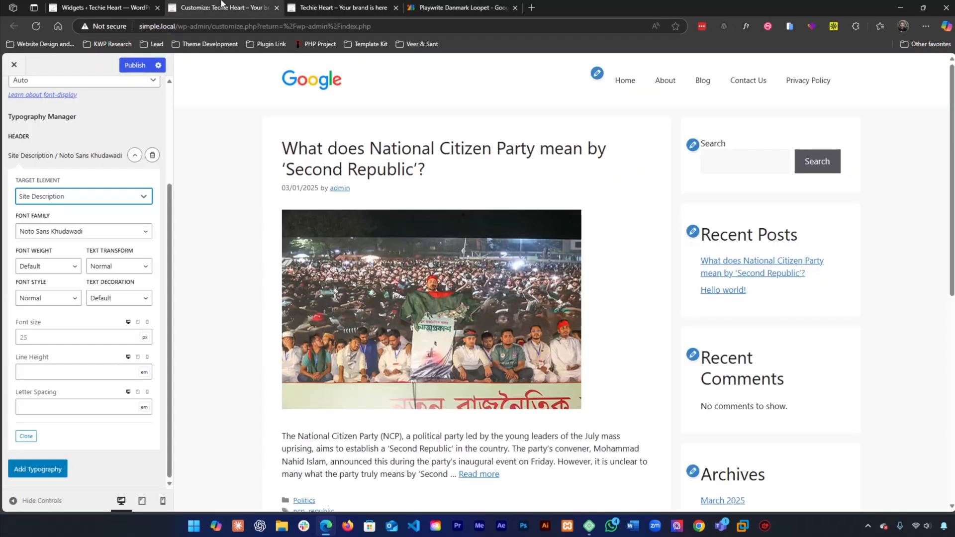
pyautogui.scroll(3, 110, 186)
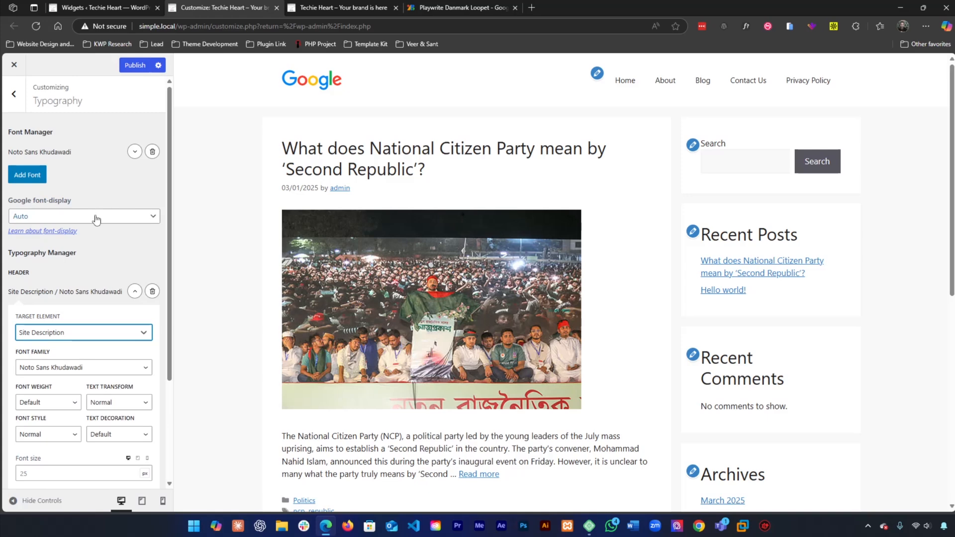
pyautogui.click(152, 151)
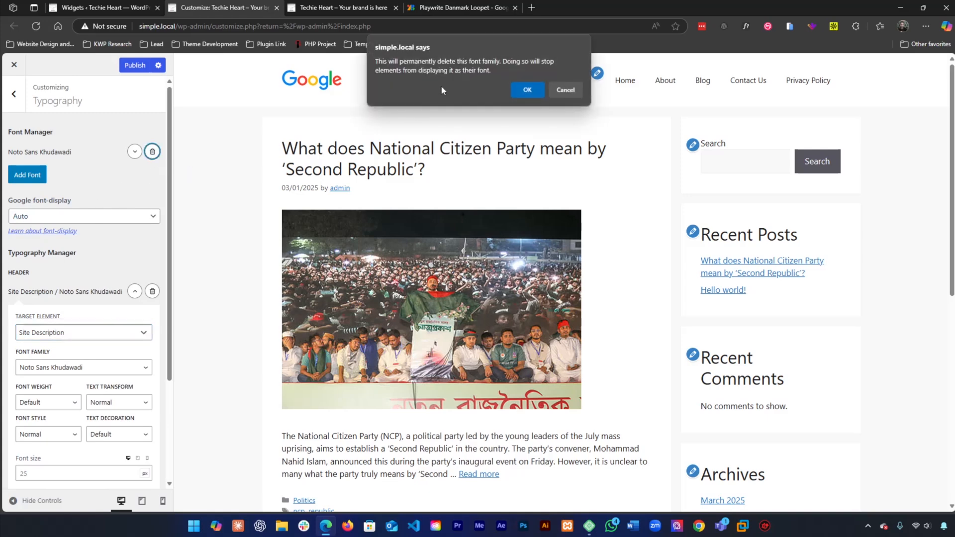
pyautogui.click(528, 89)
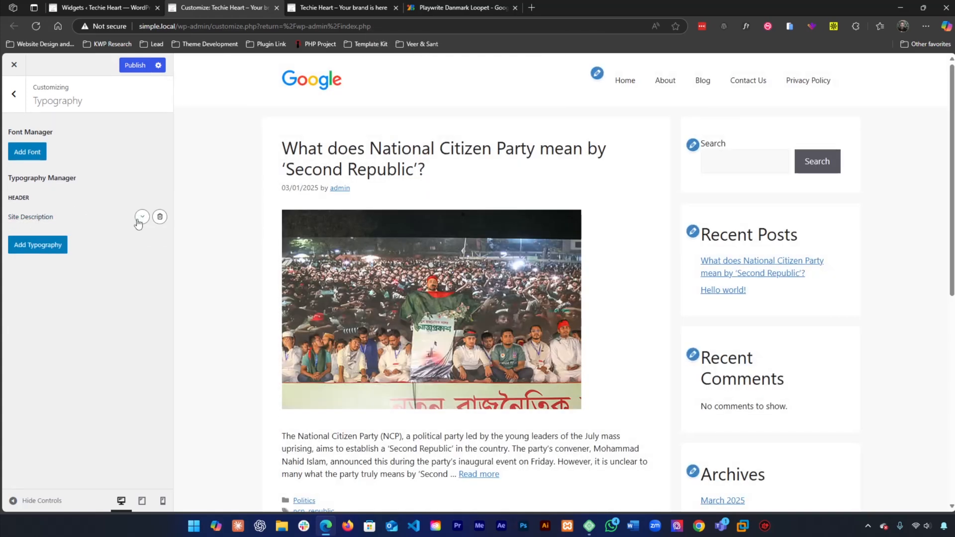
pyautogui.click(160, 217)
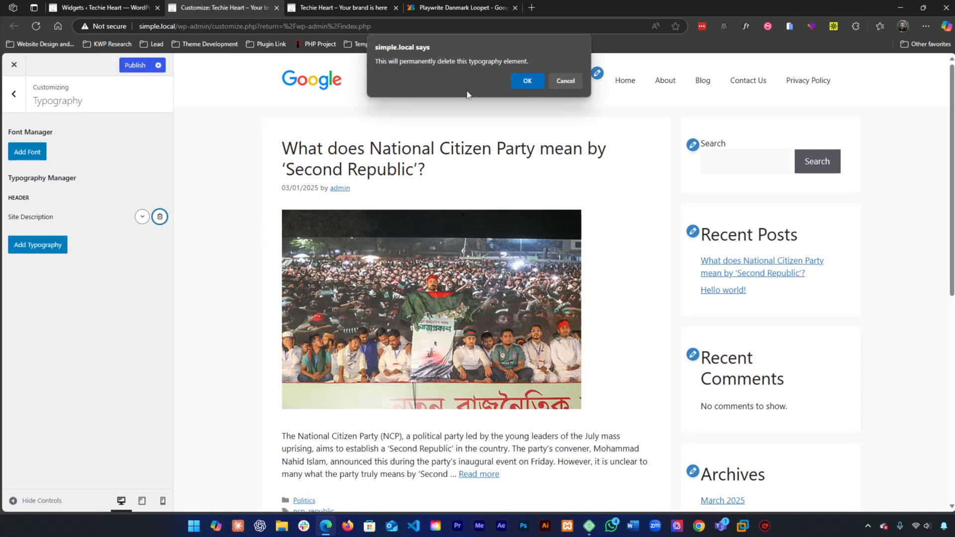
pyautogui.click(527, 81)
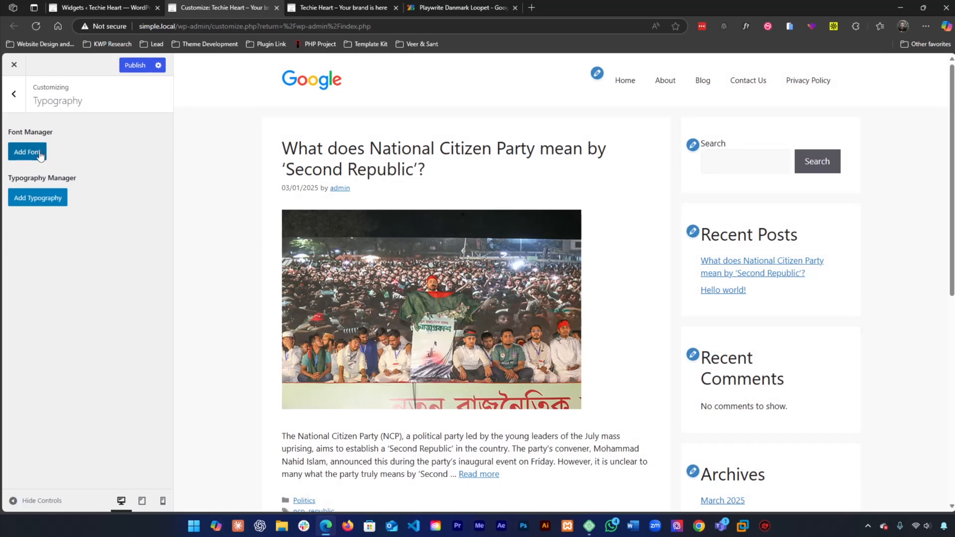
# Add a font entry and try to find Playwrite Danmark Loopet in its font search, shortening the search to P
pyautogui.click(40, 156)
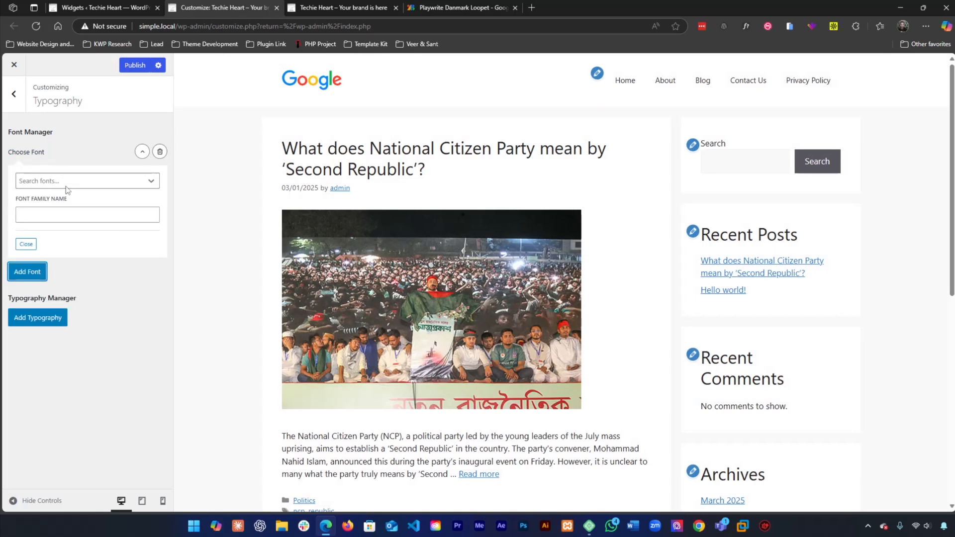
pyautogui.click(67, 184)
pyautogui.hotkey('ctrl', 'v')
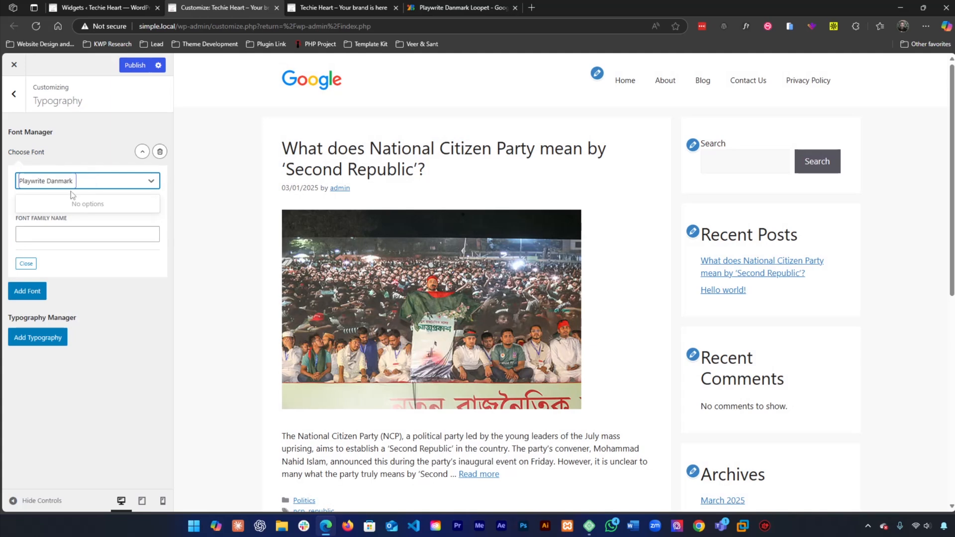
pyautogui.press('BackSpace')
pyautogui.press('BackSpace')
pyautogui.press('BackSpace')
pyautogui.press('BackSpace')
pyautogui.press('BackSpace')
pyautogui.press('BackSpace')
pyautogui.press('BackSpace')
pyautogui.press('BackSpace')
pyautogui.press('BackSpace')
pyautogui.press('BackSpace')
pyautogui.press('BackSpace')
pyautogui.press('BackSpace')
pyautogui.press('BackSpace')
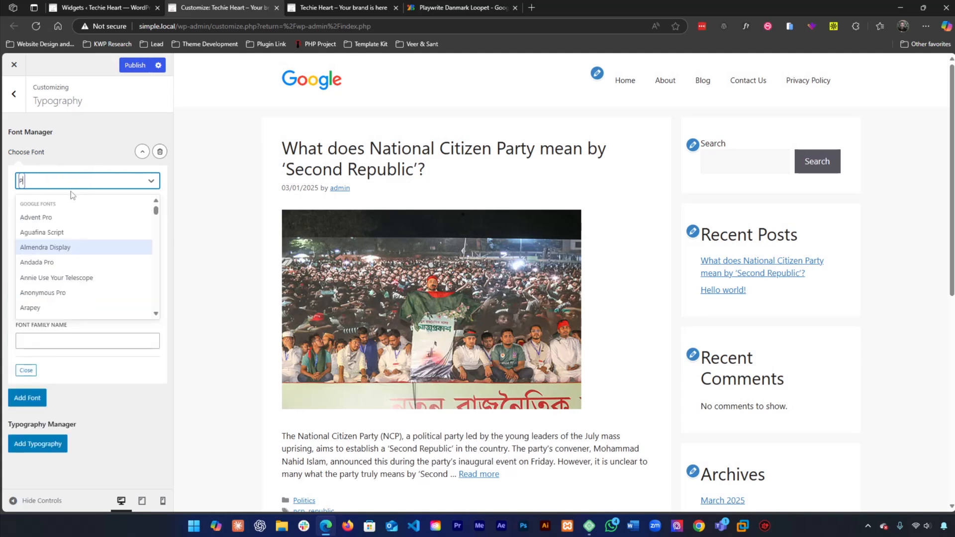
# Delete the blank font entry from the Font Manager
pyautogui.click(112, 158)
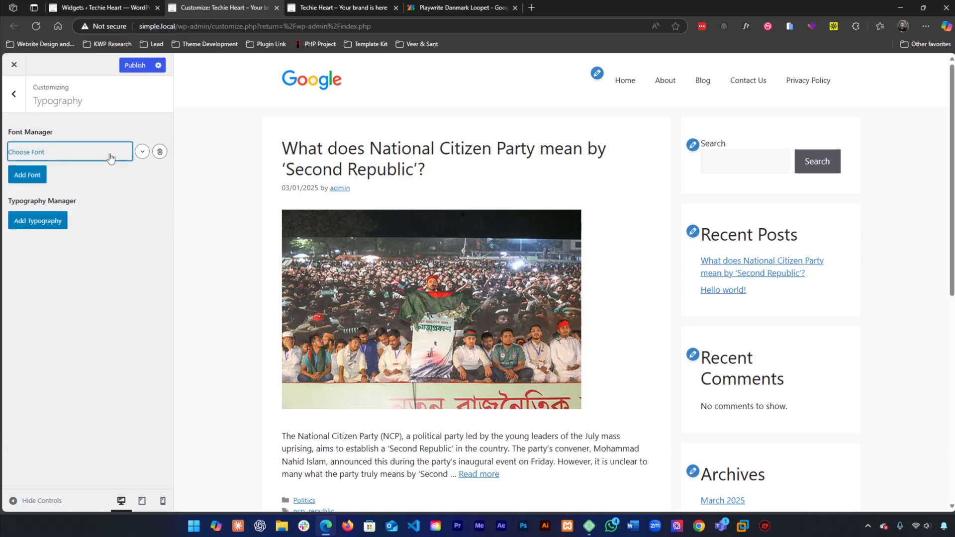
pyautogui.click(66, 159)
pyautogui.click(160, 153)
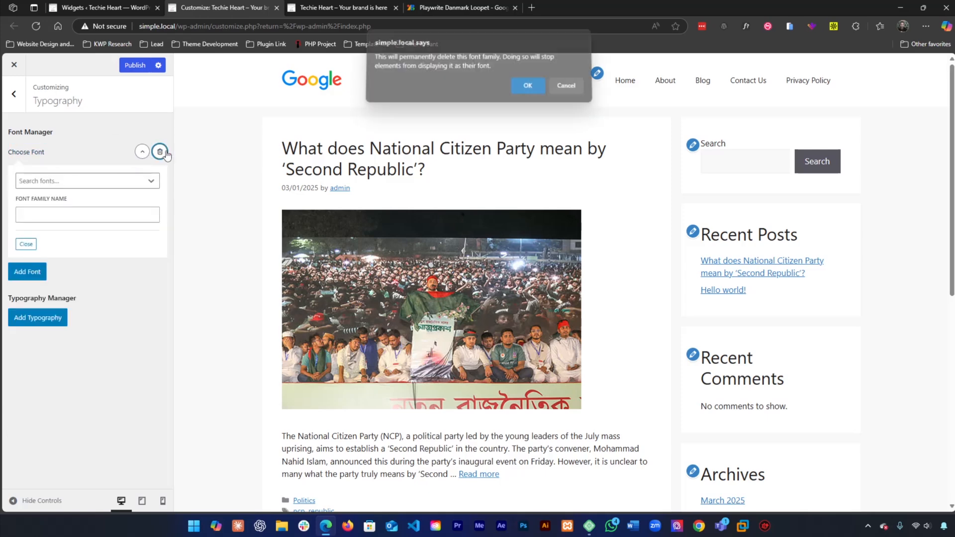
pyautogui.click(526, 89)
pyautogui.click(193, 31)
pyautogui.hotkey('ctrl', 'v')
pyautogui.press('BackSpace')
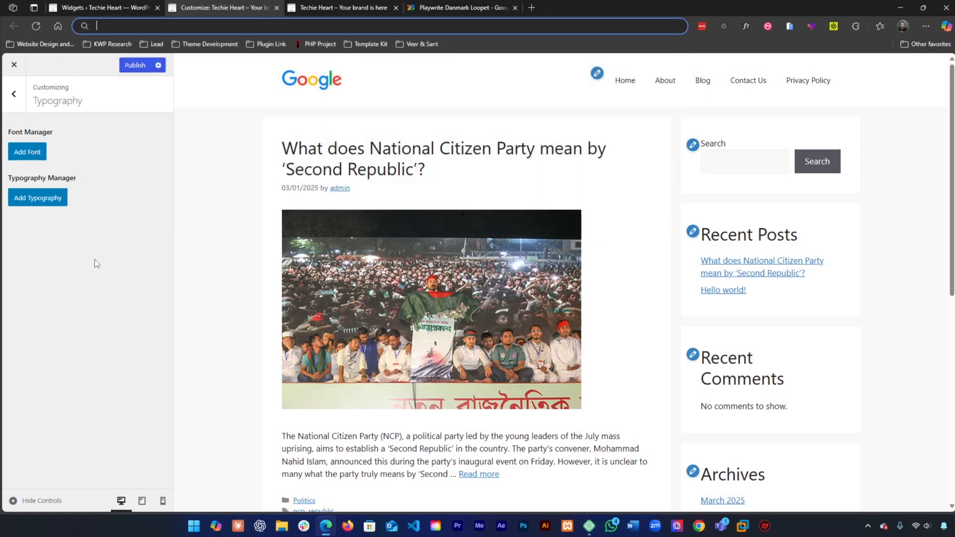
# Add a font entry in the Font Manager and try to find Playwrite in its font search, clearing the search at the end
pyautogui.click(33, 145)
pyautogui.click(50, 179)
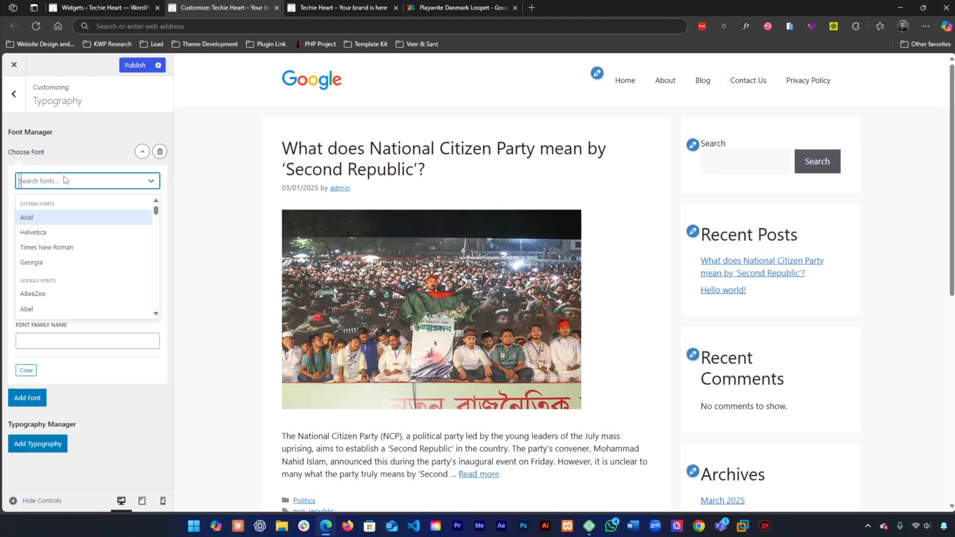
pyautogui.write('Pl')
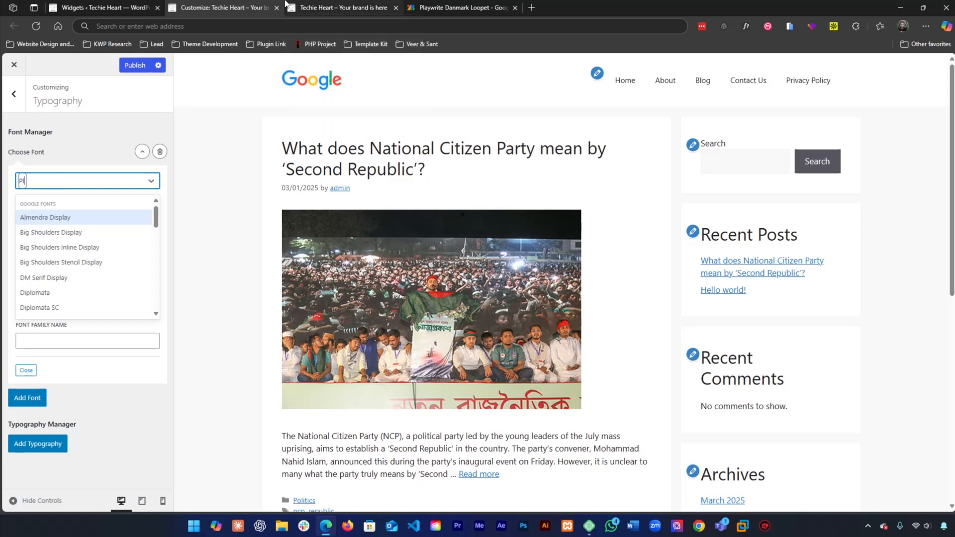
pyautogui.write('aywri')
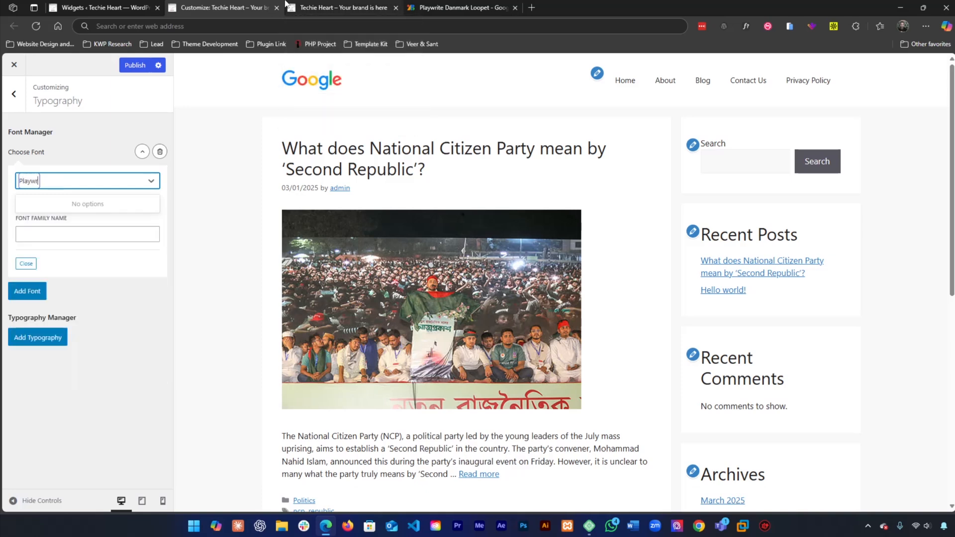
pyautogui.press('BackSpace')
pyautogui.press('BackSpace')
pyautogui.press('BackSpace')
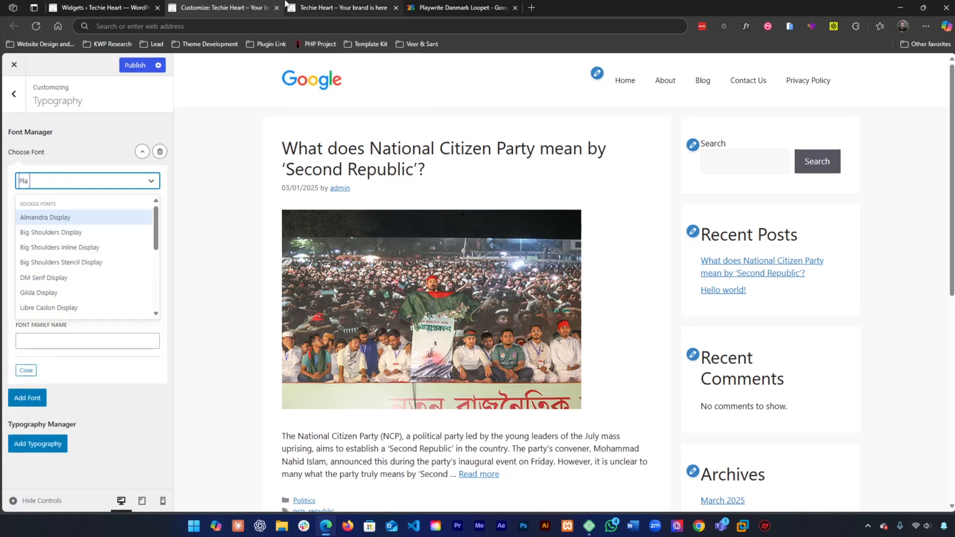
pyautogui.press('BackSpace')
pyautogui.press('BackSpace')
pyautogui.press('BackSpace')
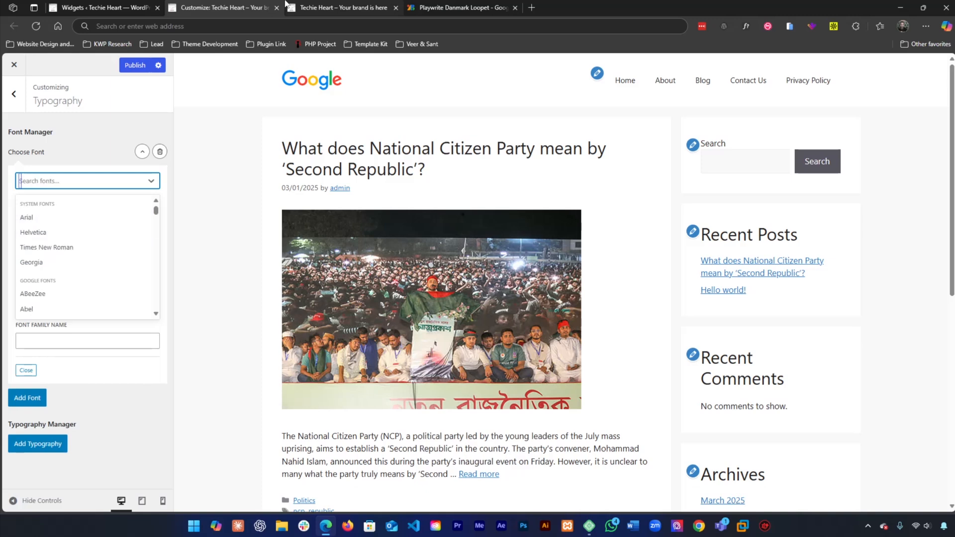
pyautogui.click(111, 401)
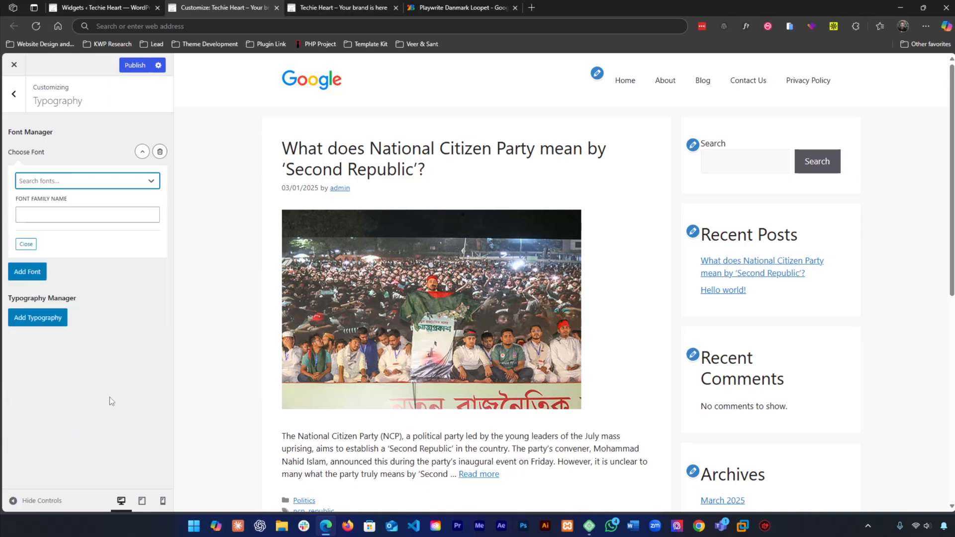
# Switch to Google Fonts, go back from the Playwrite Danmark Loopet page to the font list and open the Rubik font page
pyautogui.click(59, 209)
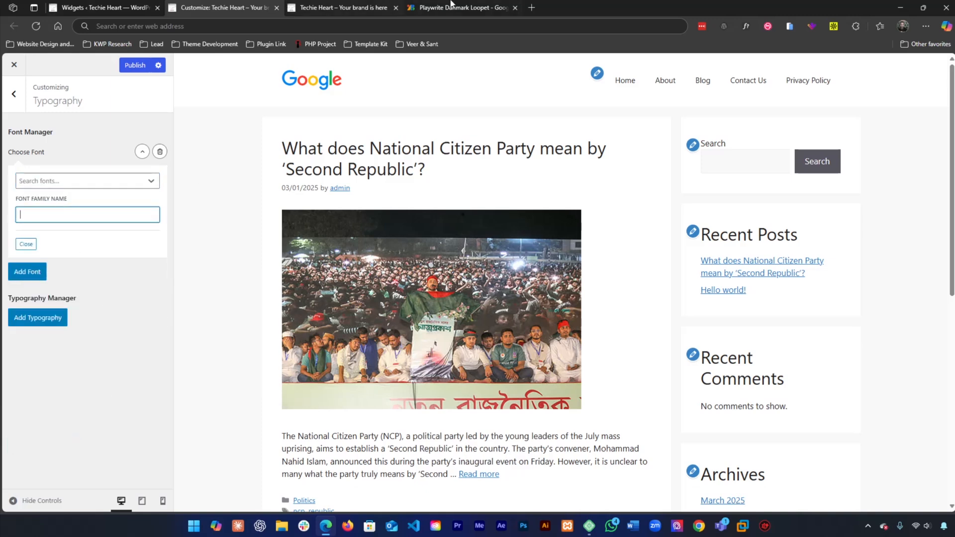
pyautogui.click(466, 7)
pyautogui.scroll(-8, 299, 199)
pyautogui.scroll(5, 202, 164)
pyautogui.scroll(-5, 131, 201)
pyautogui.scroll(6, 149, 189)
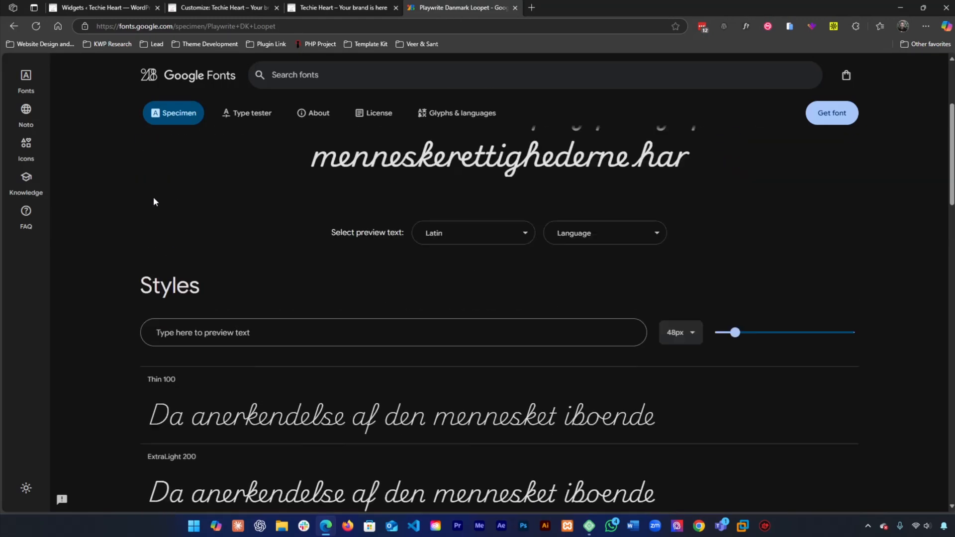
pyautogui.click(13, 26)
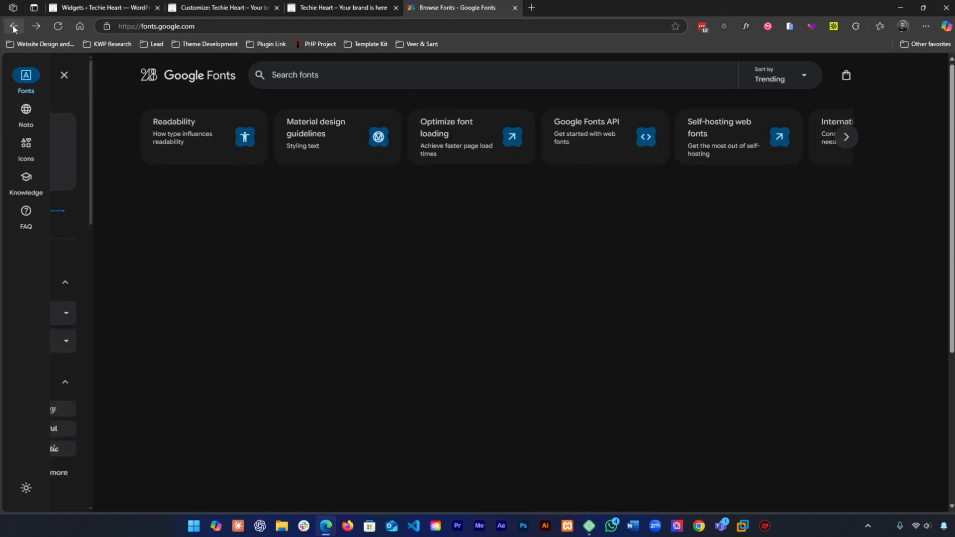
pyautogui.scroll(-5, 319, 258)
pyautogui.scroll(-6, 327, 348)
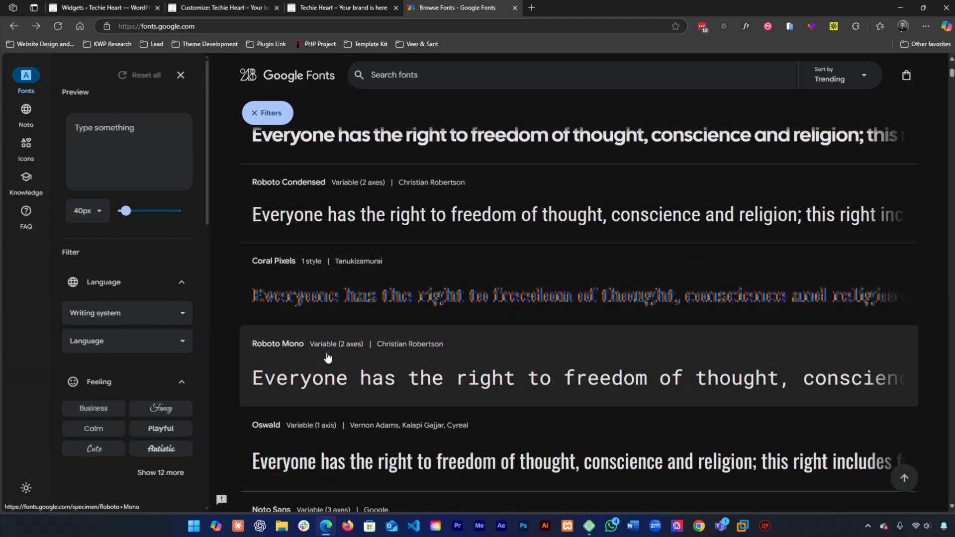
pyautogui.scroll(-8, 328, 363)
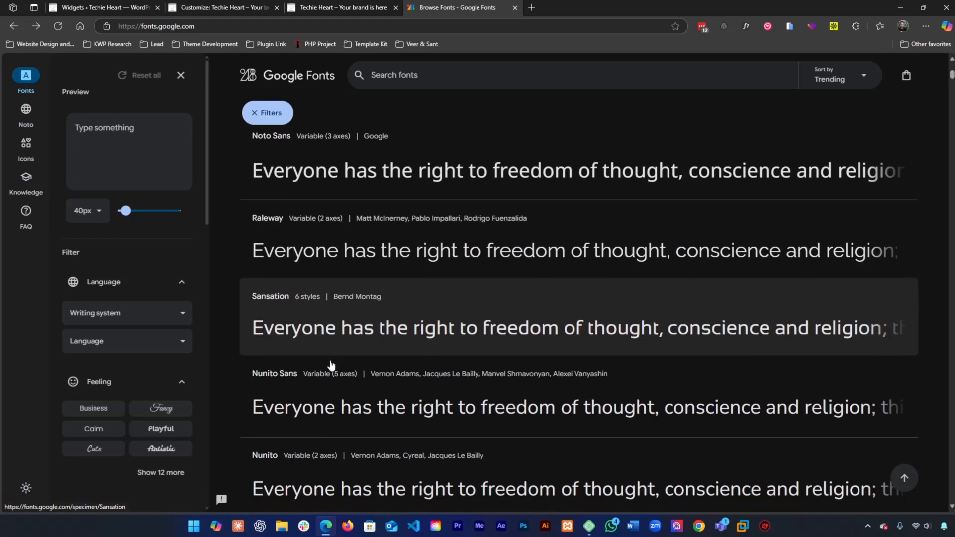
pyautogui.scroll(-3, 336, 371)
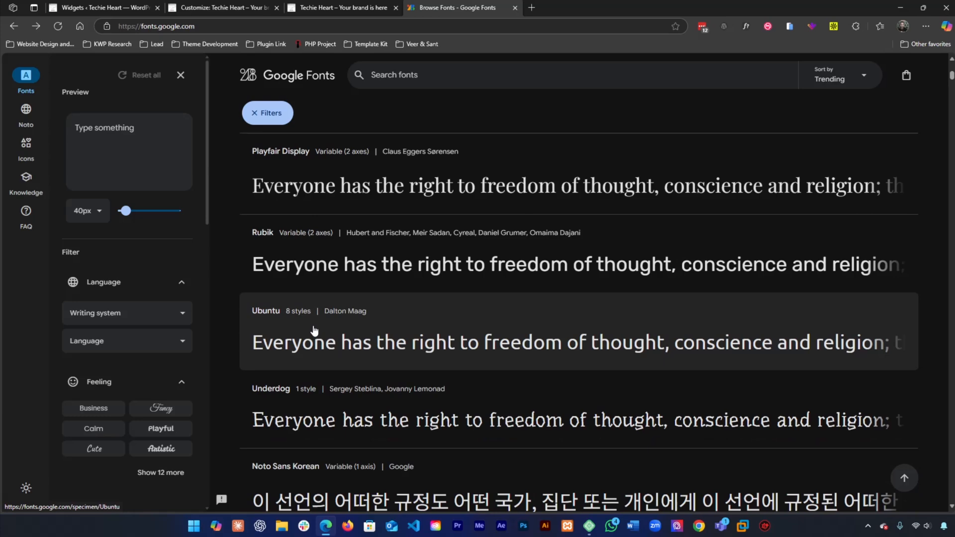
pyautogui.click(316, 256)
# Return to the Customizer and enter Rubik as the font family name of the new font entry
pyautogui.click(241, 8)
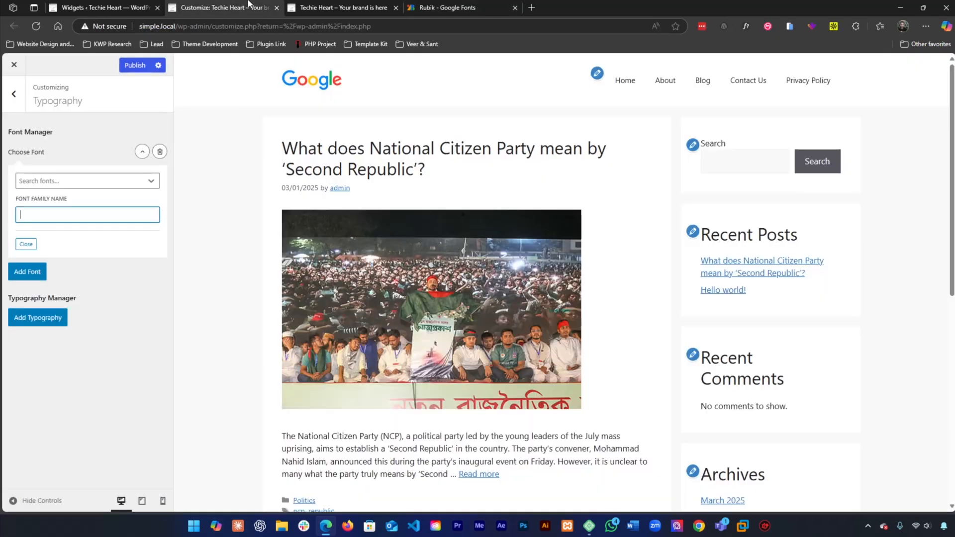
pyautogui.write('Rubit')
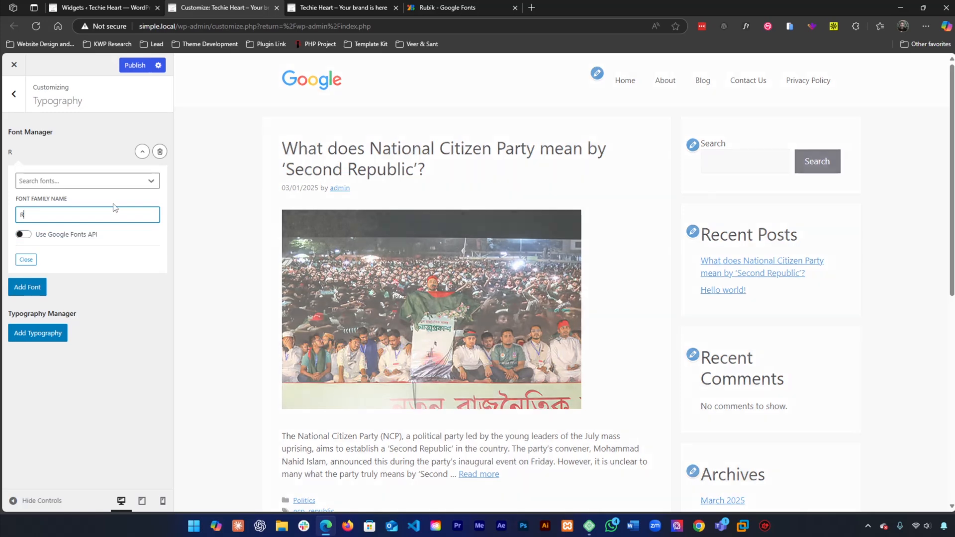
pyautogui.press('BackSpace')
pyautogui.write('k')
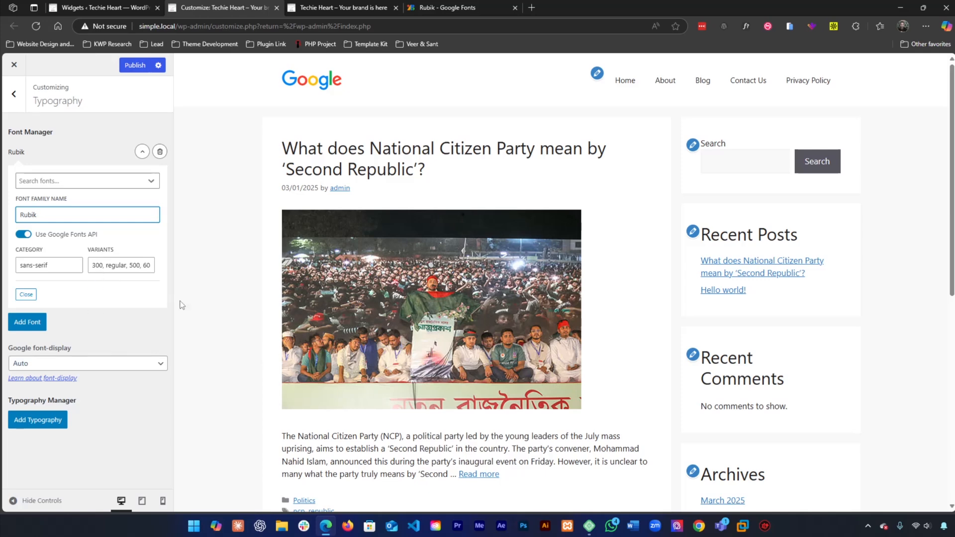
# Read through the Rubik font's full list of variants and collapse its font entry
pyautogui.scroll(-3, 278, 337)
pyautogui.click(109, 265)
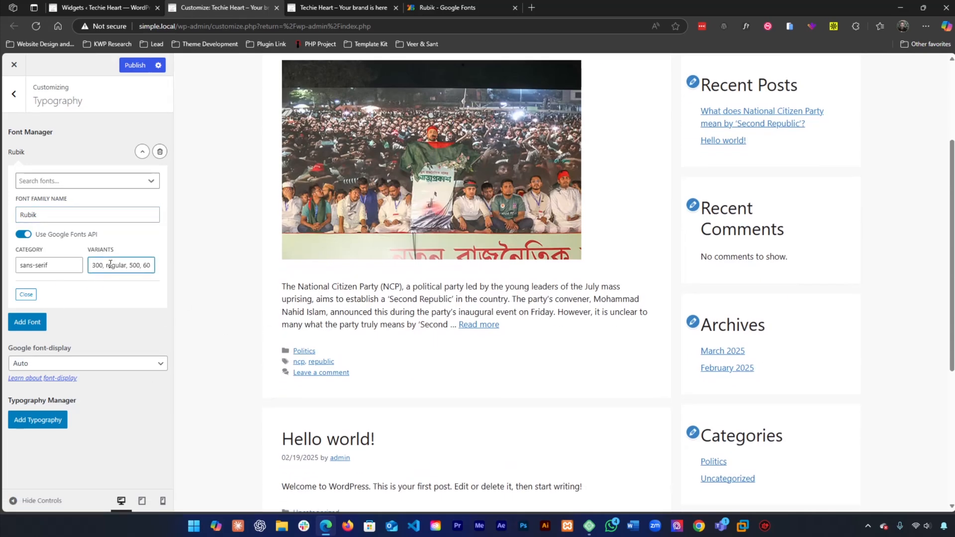
pyautogui.hotkey('ctrl', 'Right')
pyautogui.hotkey('ctrl', 'Right')
pyautogui.hotkey('ctrl', 'Right')
pyautogui.hotkey('ctrl', 'Right')
pyautogui.hotkey('ctrl', 'Right')
pyautogui.hotkey('ctrl', 'Right')
pyautogui.hotkey('ctrl', 'Right')
pyautogui.hotkey('ctrl', 'Right')
pyautogui.hotkey('ctrl', 'Right')
pyautogui.hotkey('ctrl', 'Right')
pyautogui.hotkey('ctrl', 'Right')
pyautogui.hotkey('ctrl', 'Right')
pyautogui.hotkey('ctrl', 'Right')
pyautogui.hotkey('ctrl', 'Right')
pyautogui.hotkey('ctrl', 'Right')
pyautogui.hotkey('ctrl', 'Right')
pyautogui.hotkey('ctrl', 'Right')
pyautogui.hotkey('ctrl', 'Right')
pyautogui.hotkey('ctrl', 'Right')
pyautogui.hotkey('ctrl', 'Right')
pyautogui.click(142, 152)
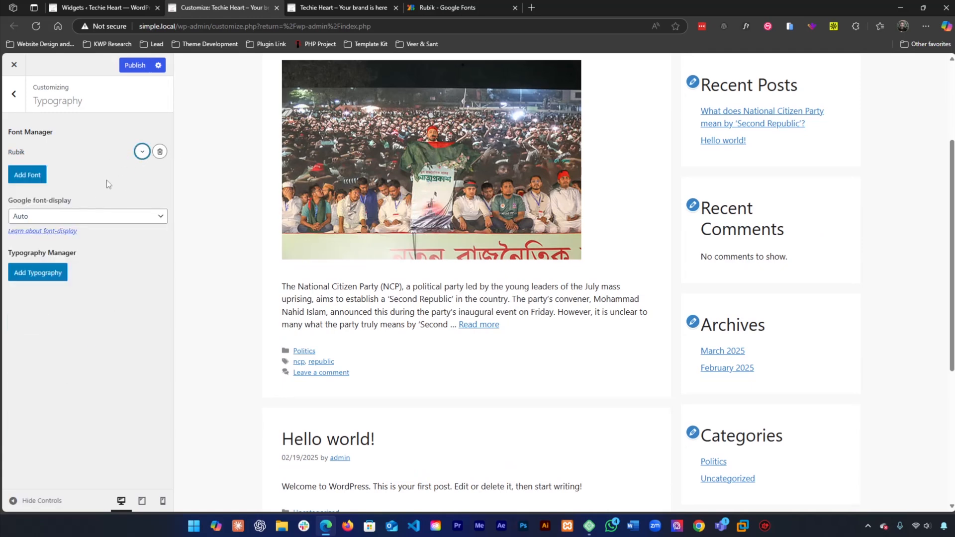
# Add a typography entry targeting the Body element and set its font family to Rubik
pyautogui.click(41, 275)
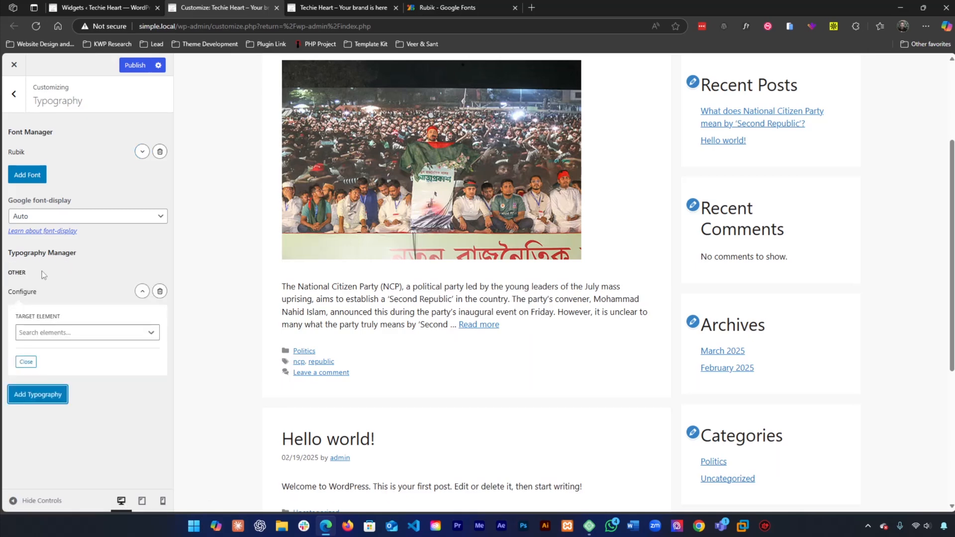
pyautogui.click(43, 333)
pyautogui.click(23, 380)
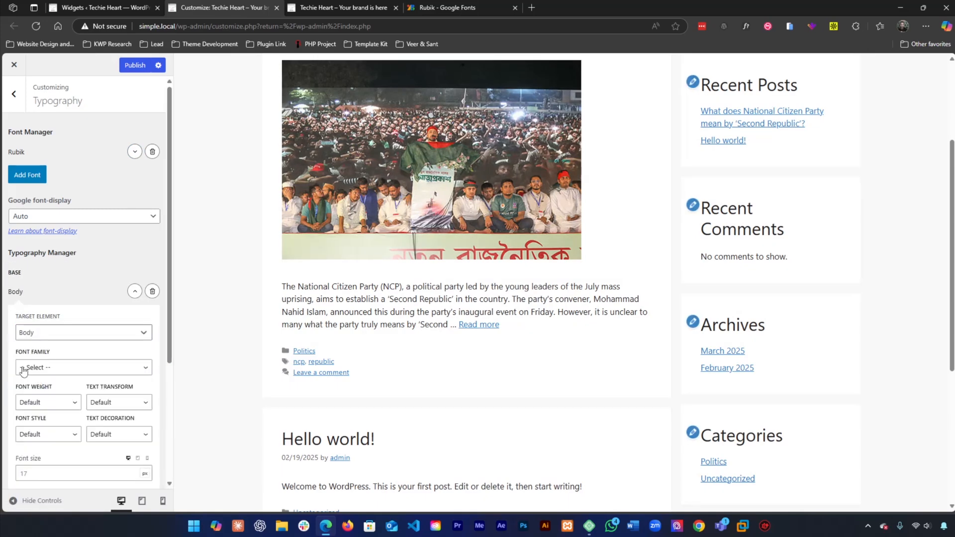
pyautogui.click(23, 368)
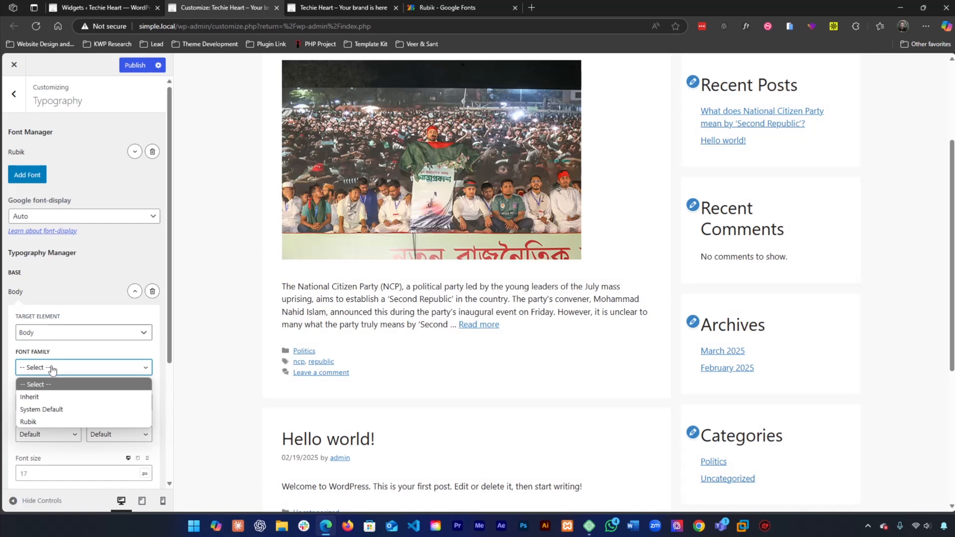
pyautogui.click(38, 421)
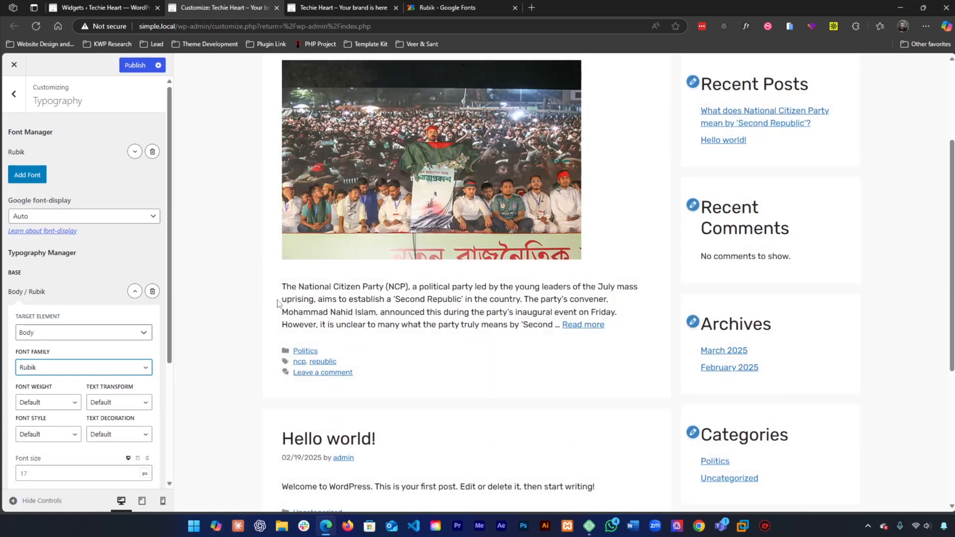
# Inspect the first post's excerpt in the preview to check its font, and leave the Typography settings
pyautogui.moveTo(280, 275); pyautogui.dragTo(570, 326)
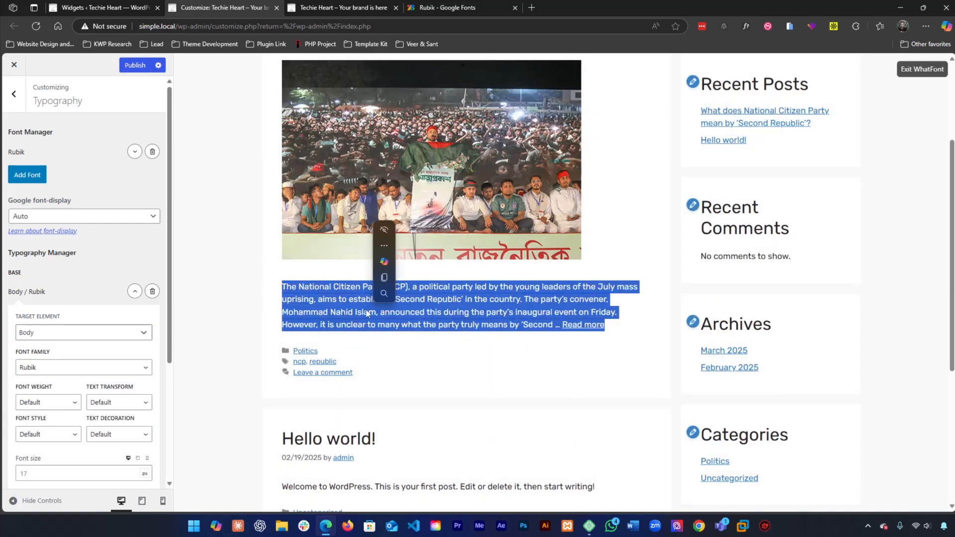
pyautogui.click(60, 293)
pyautogui.press('Escape')
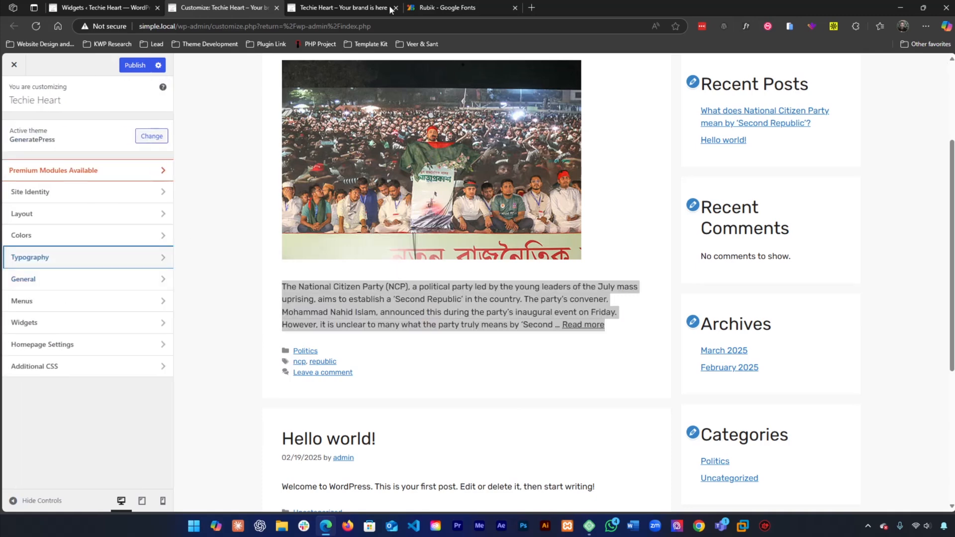
# Close the Google Fonts page for Rubik and return to the Customizer
pyautogui.click(443, 8)
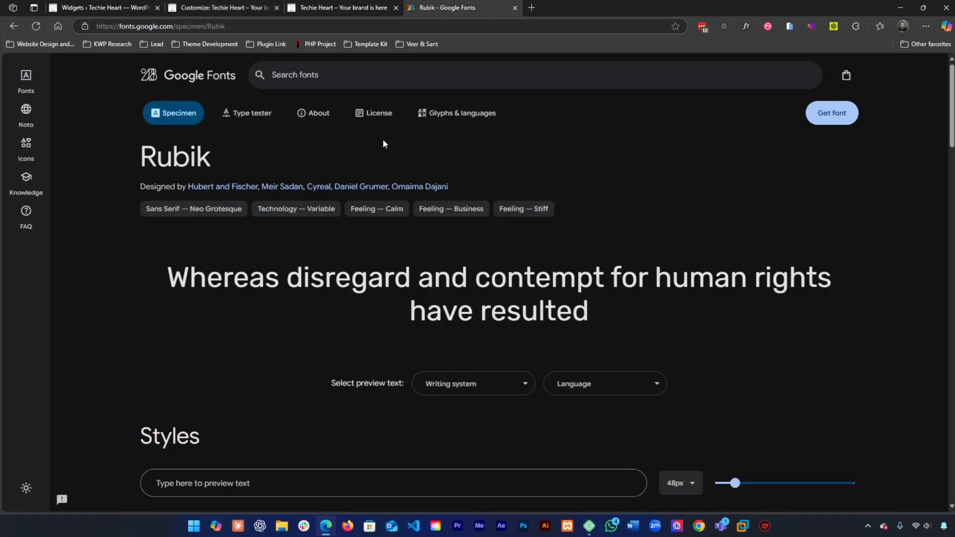
pyautogui.hotkey('ctrl', 'w')
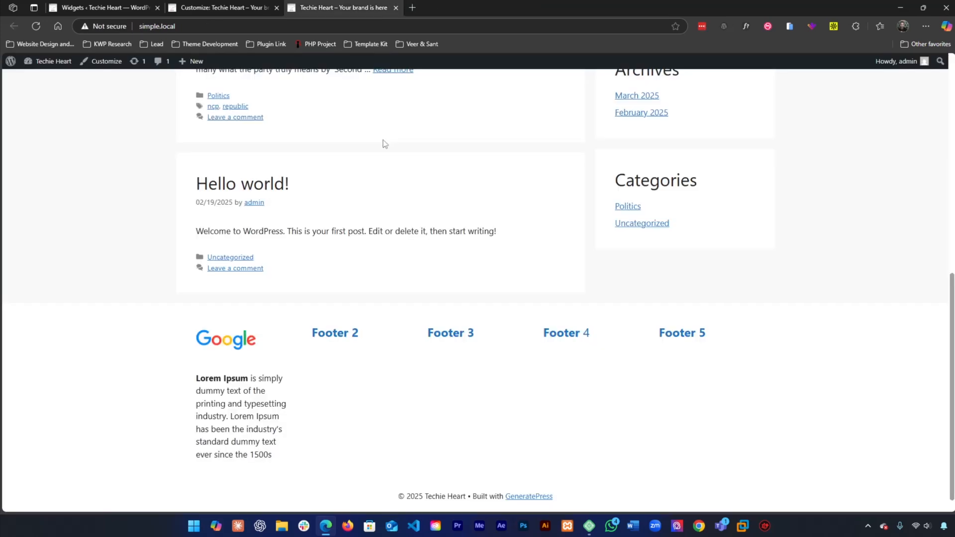
pyautogui.click(209, 7)
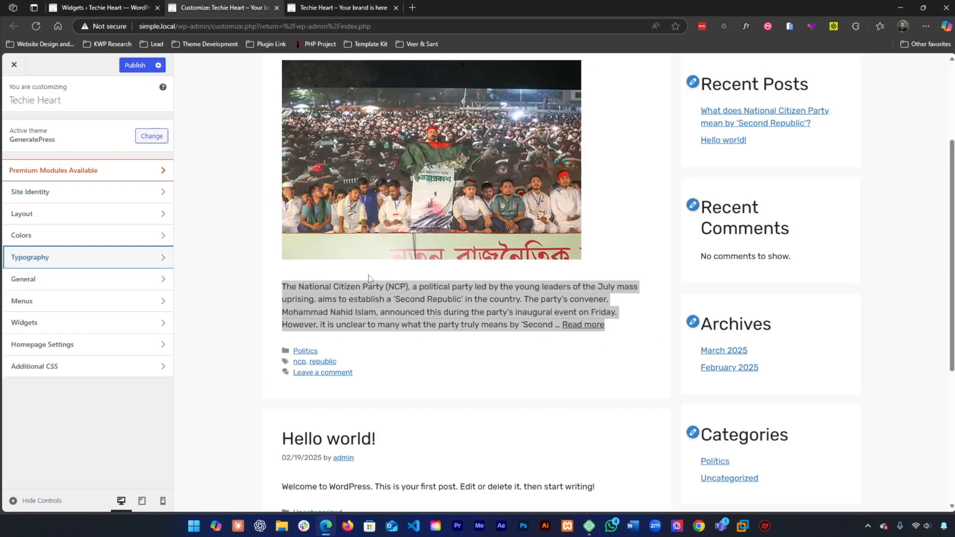
# Open the General settings, try Font as the icon type and set it back to SVG
pyautogui.scroll(-3, 369, 279)
pyautogui.click(88, 280)
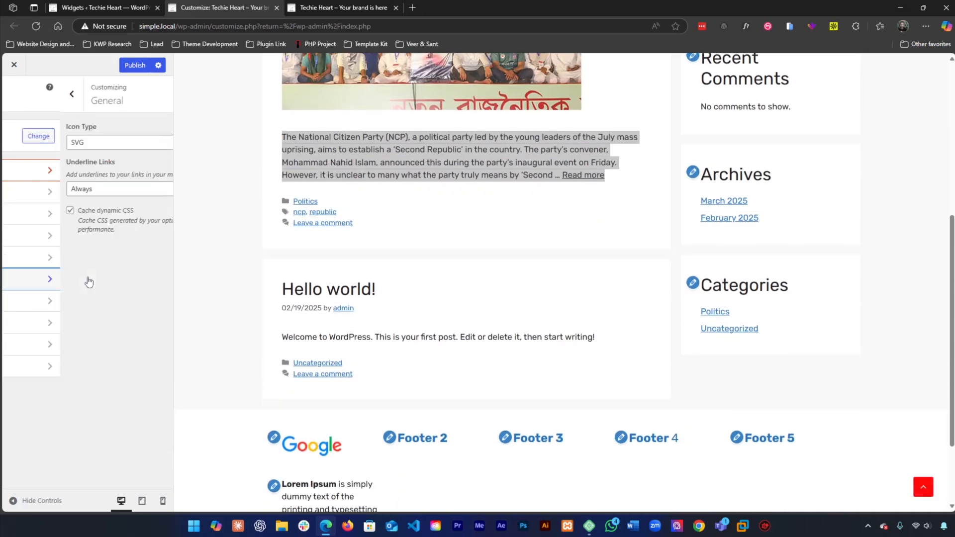
pyautogui.click(53, 145)
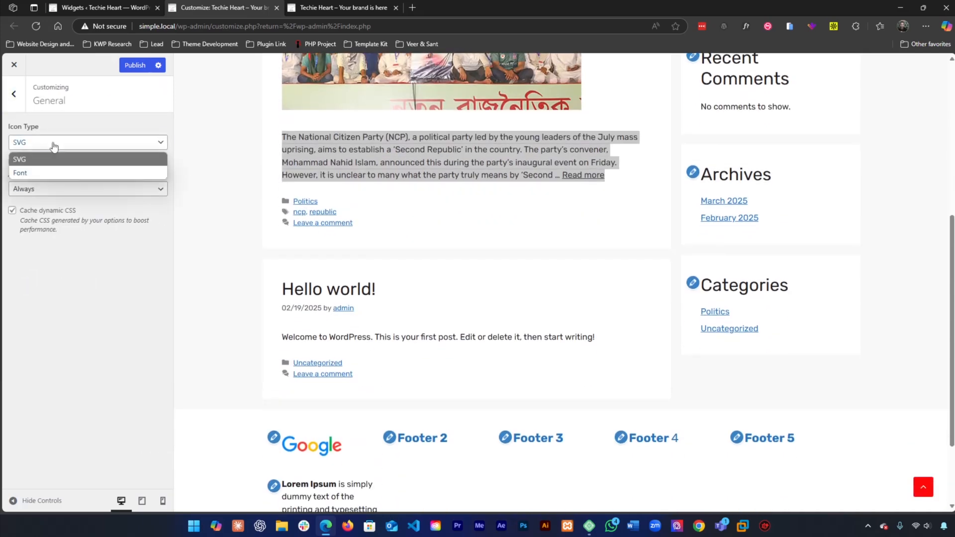
pyautogui.click(54, 158)
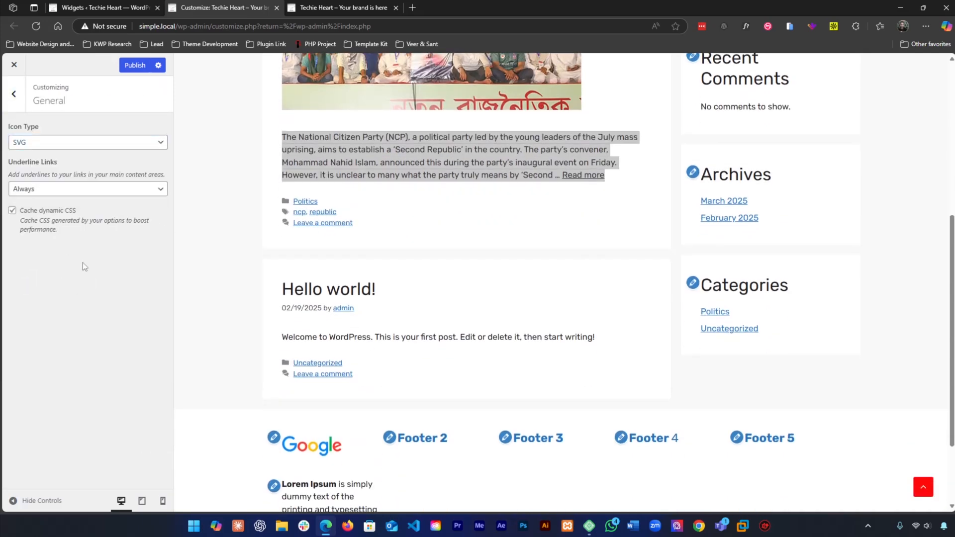
pyautogui.click(57, 144)
pyautogui.click(33, 172)
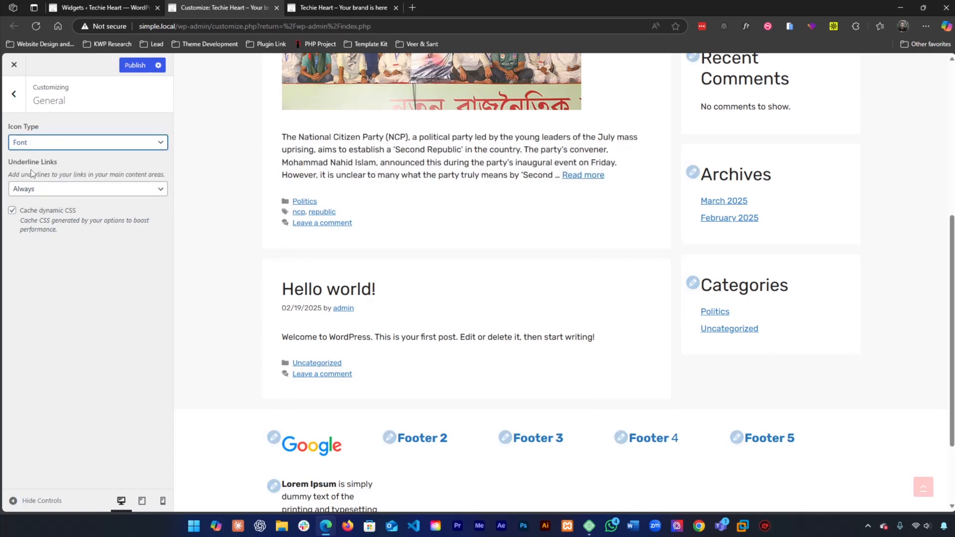
pyautogui.click(103, 142)
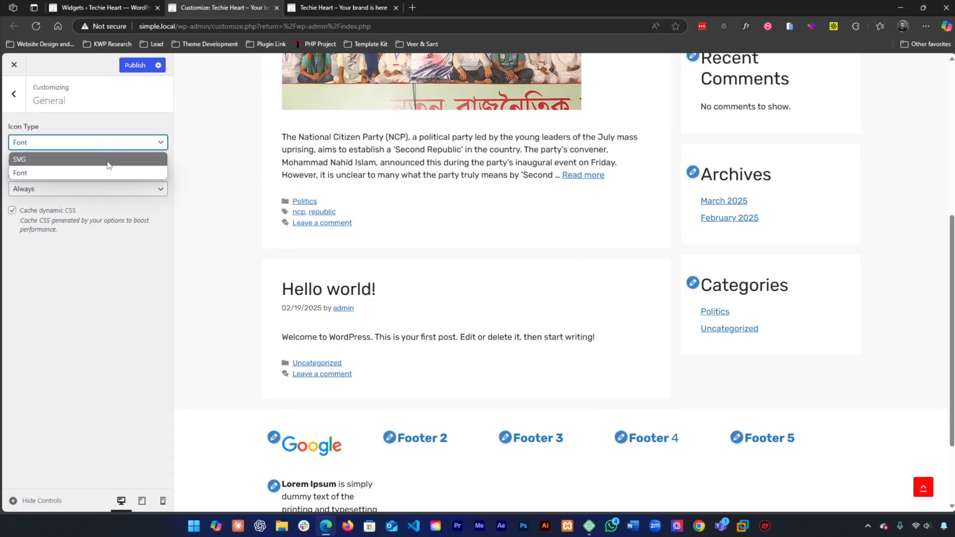
pyautogui.click(105, 158)
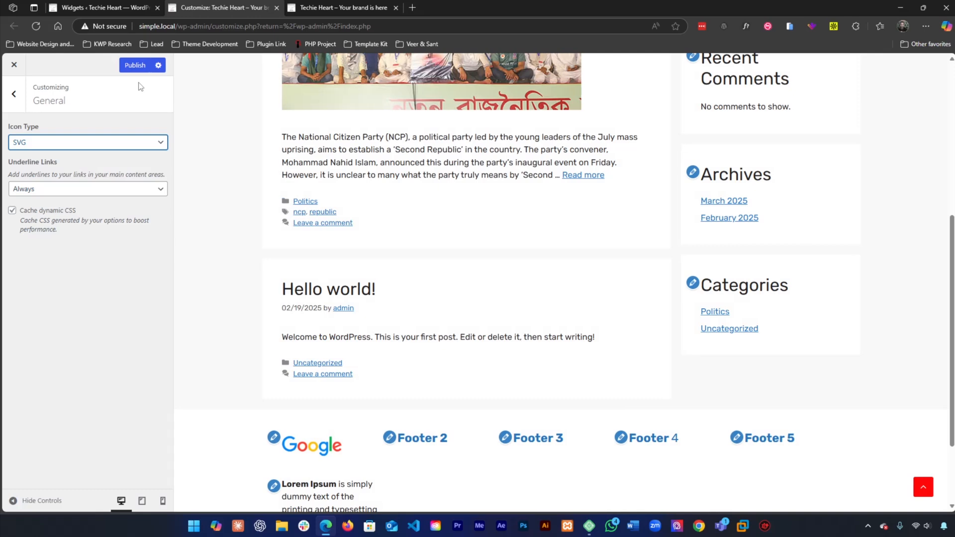
# Leave the General settings and open the Primary Menu for editing in the Menus section
pyautogui.click(14, 94)
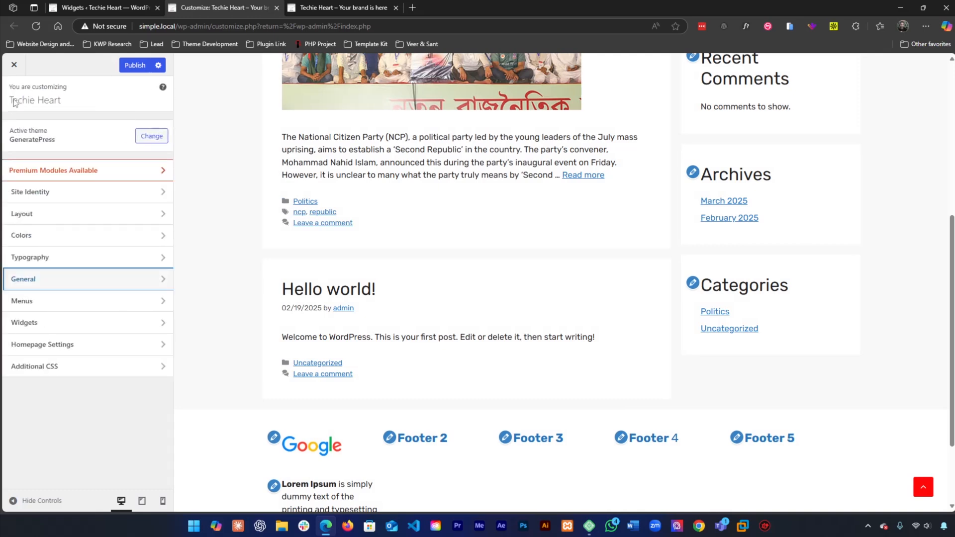
pyautogui.click(36, 304)
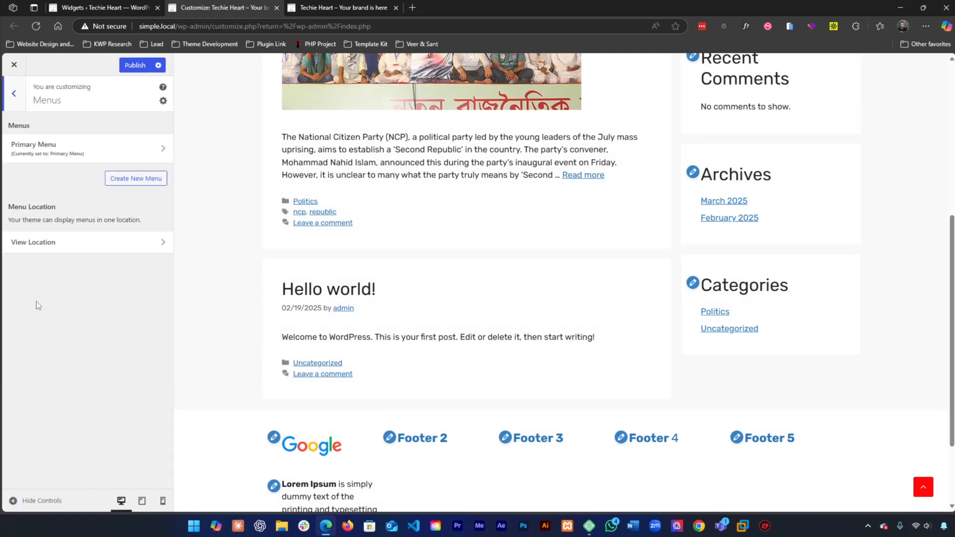
pyautogui.click(75, 152)
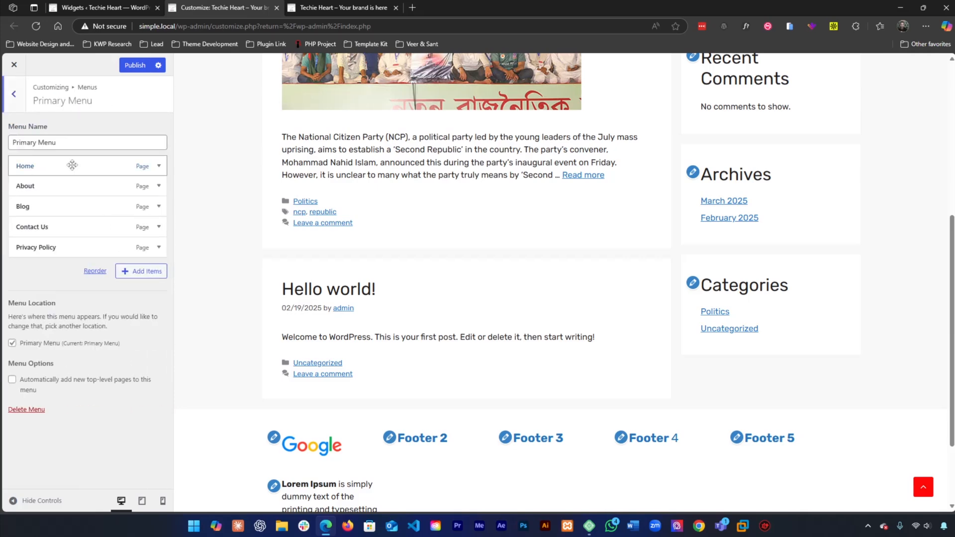
# Try adding the About Us page to the Primary Menu and remove it again
pyautogui.click(143, 272)
pyautogui.scroll(-2, 221, 159)
pyautogui.scroll(2, 219, 164)
pyautogui.scroll(-2, 214, 189)
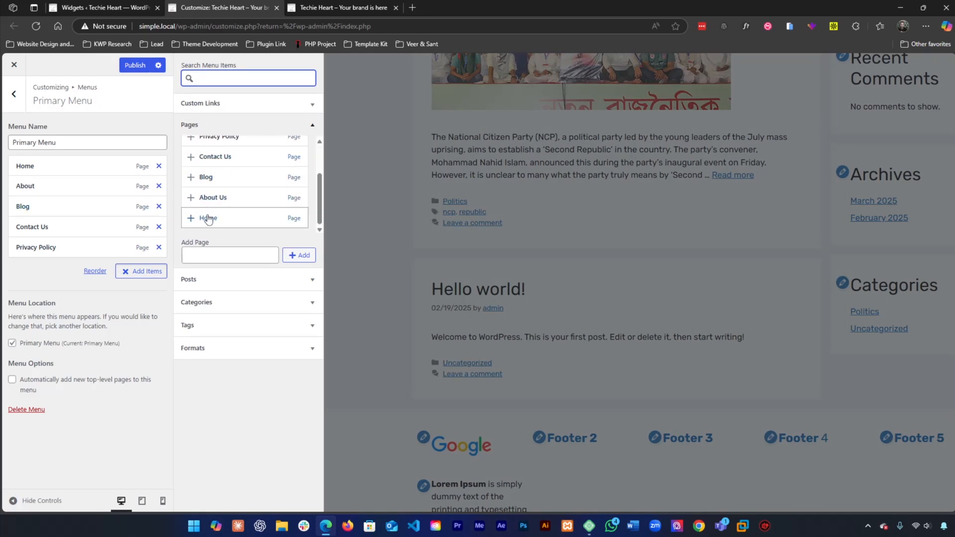
pyautogui.click(221, 201)
pyautogui.moveTo(221, 200); pyautogui.dragTo(204, 202)
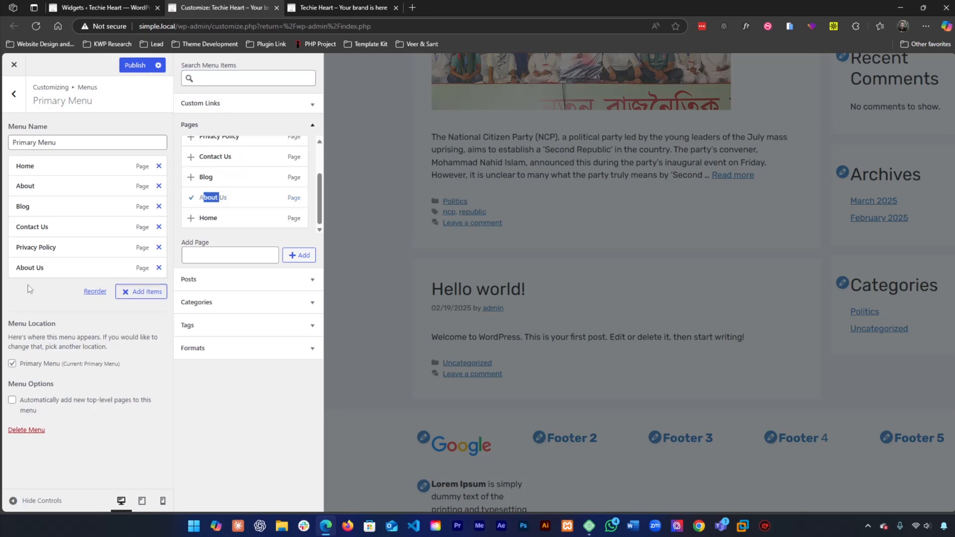
pyautogui.click(159, 268)
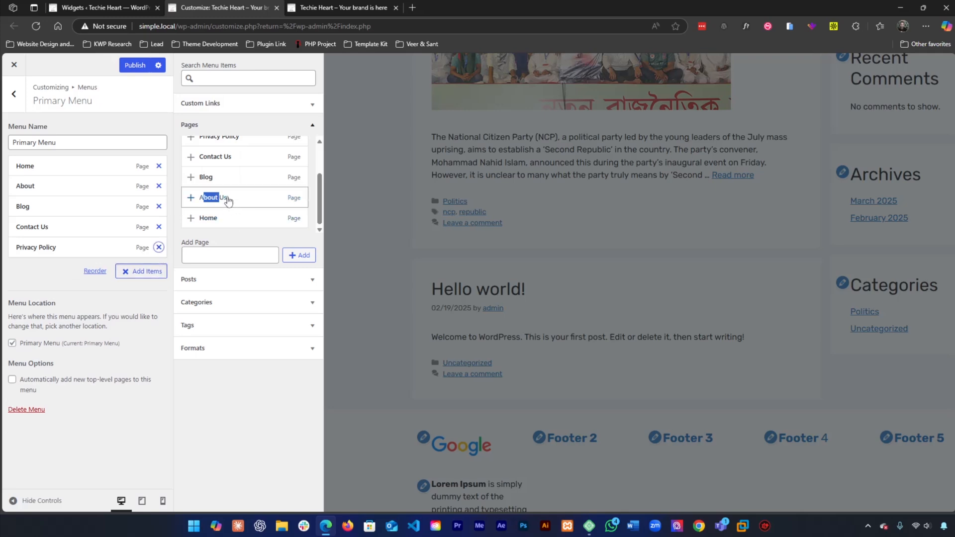
pyautogui.click(191, 198)
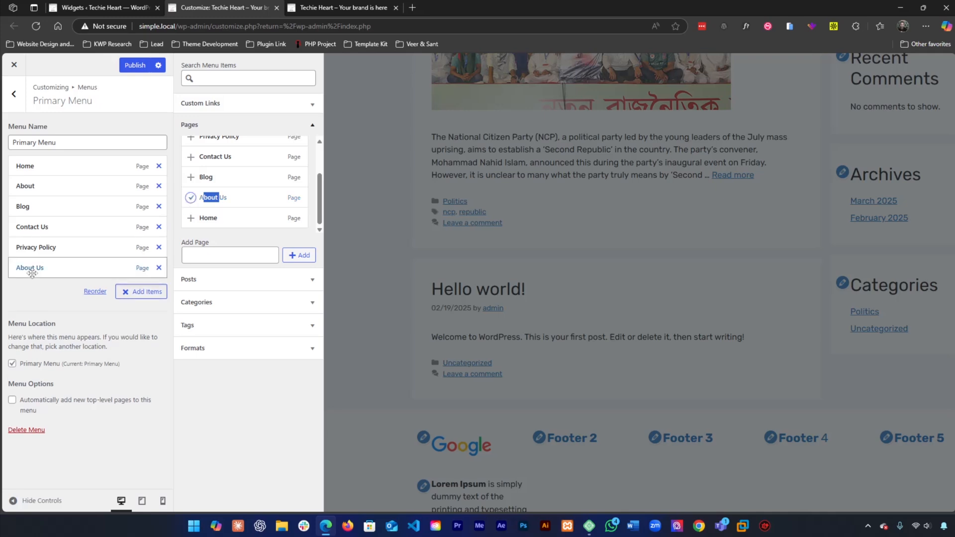
pyautogui.click(159, 268)
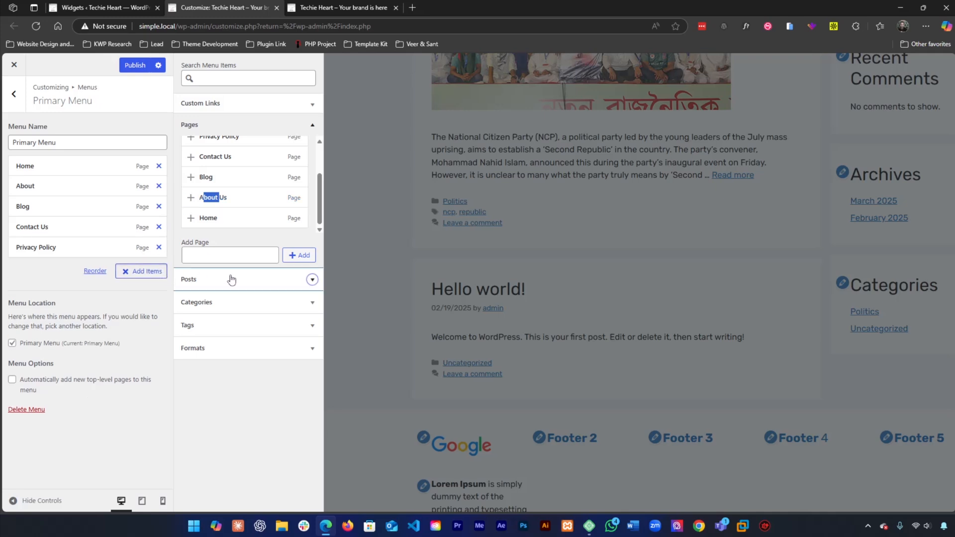
# View the posts available as menu items and leave the Menus section
pyautogui.click(286, 279)
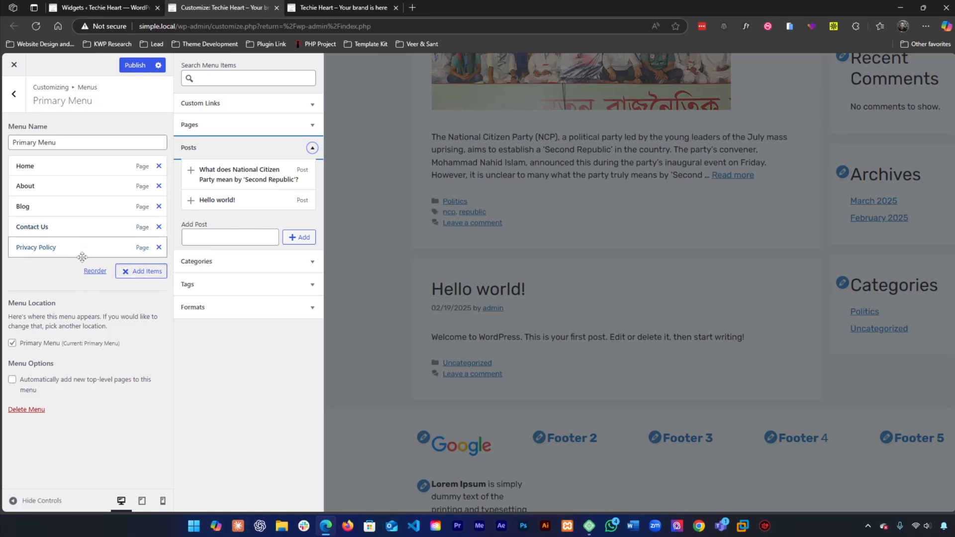
pyautogui.click(14, 95)
pyautogui.click(22, 106)
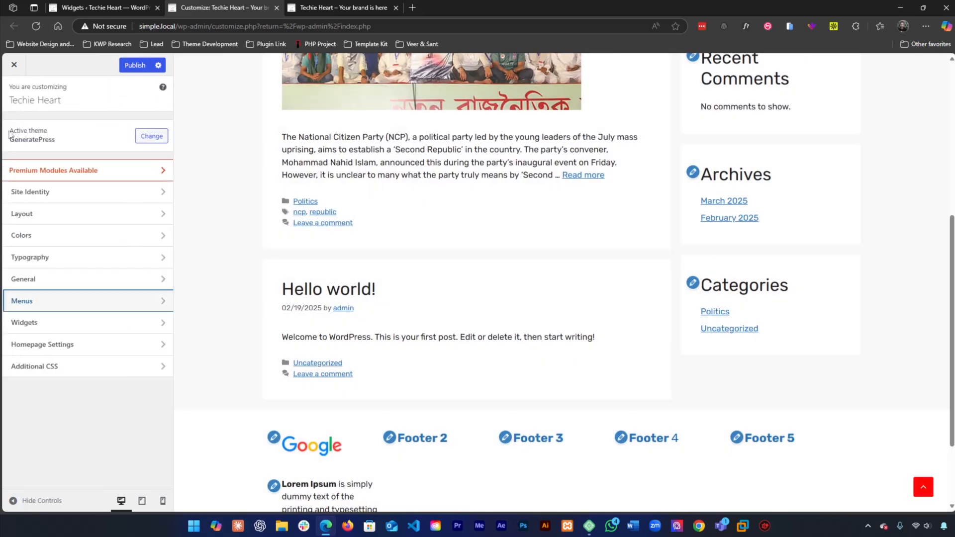
# Open the Footer Bar widget area and add a paragraph reading "This is for testing purpose"
pyautogui.click(67, 331)
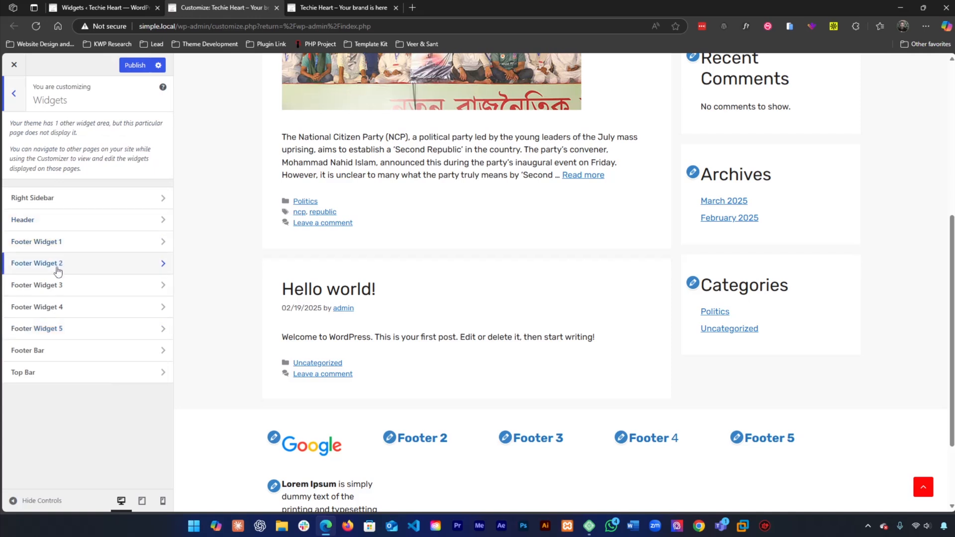
pyautogui.click(63, 353)
pyautogui.scroll(-2, 447, 267)
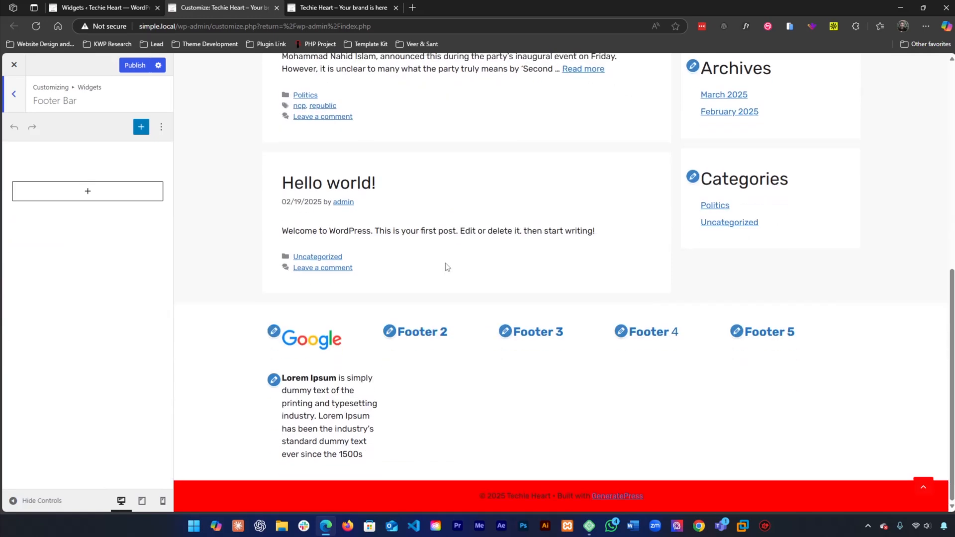
pyautogui.moveTo(420, 497); pyautogui.dragTo(637, 495)
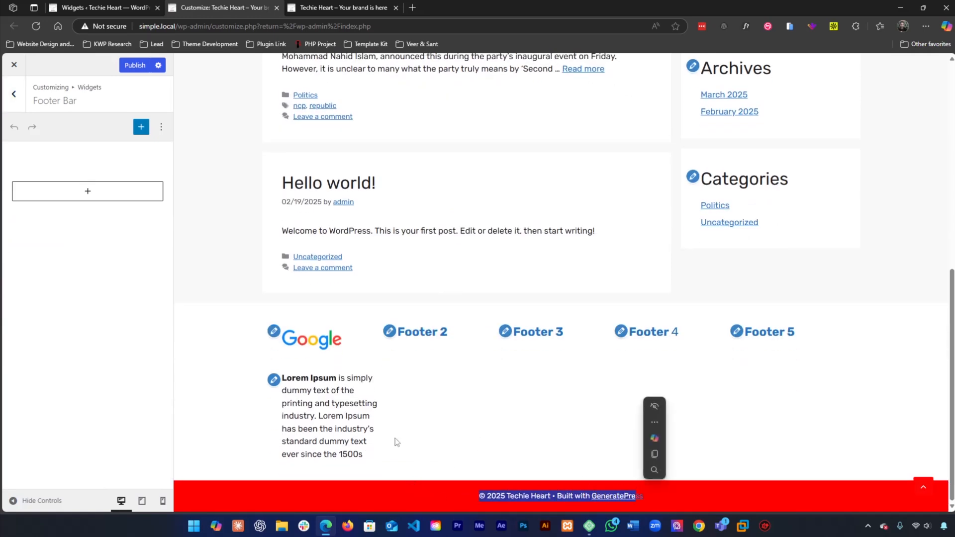
pyautogui.click(84, 198)
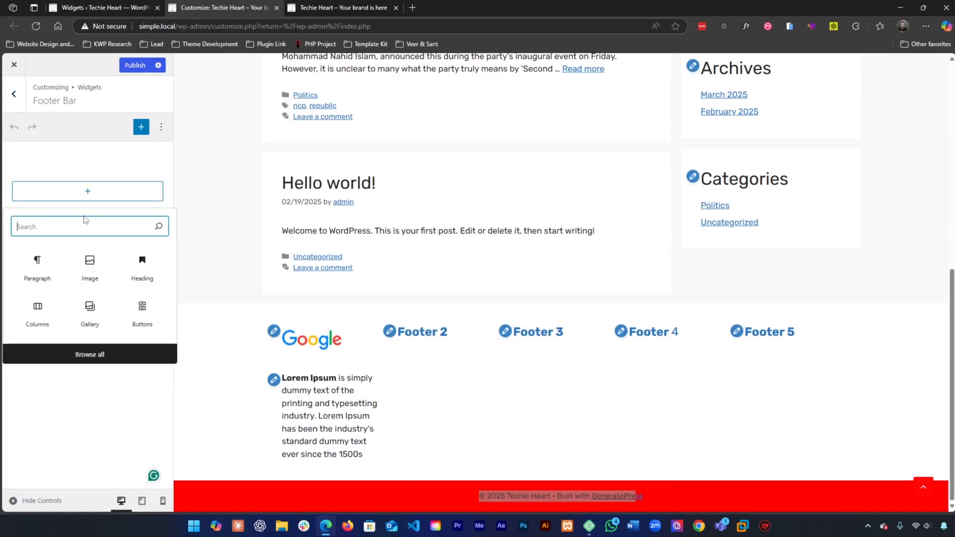
pyautogui.click(40, 264)
pyautogui.write('This is for testing purpose')
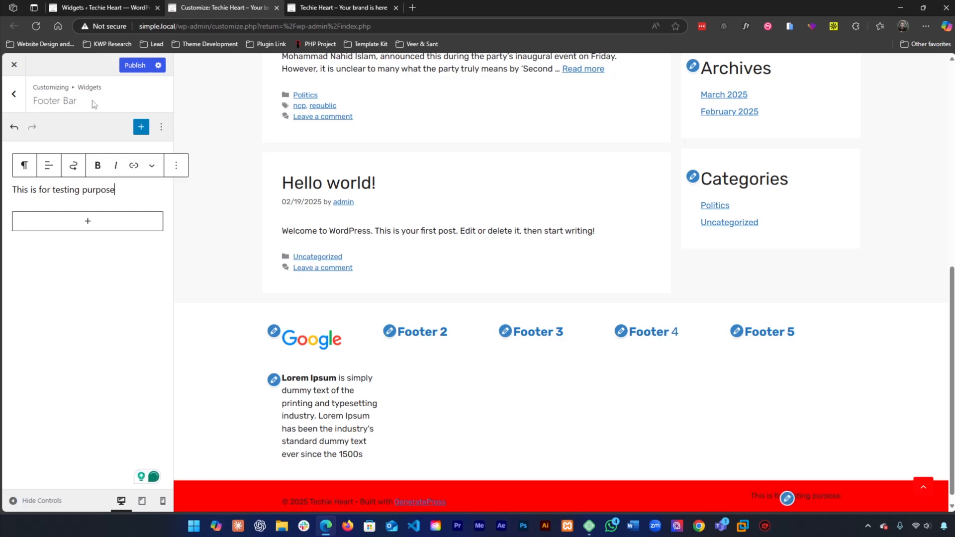
# Replace the Footer Bar paragraph's text with "fsadfasfdsfasdf" and check the copyright text's placement in the preview
pyautogui.click(14, 127)
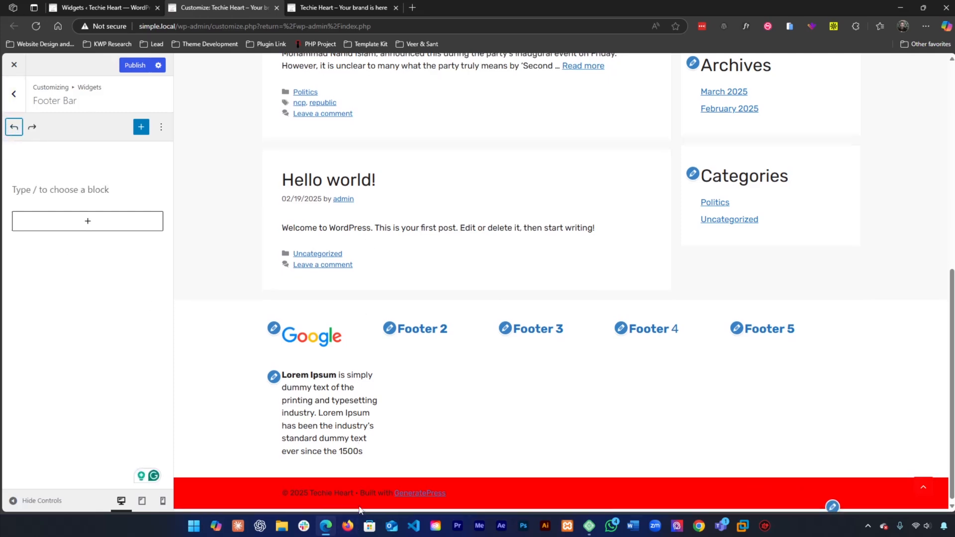
pyautogui.click(30, 189)
pyautogui.write('fsadfasfdsfasdf')
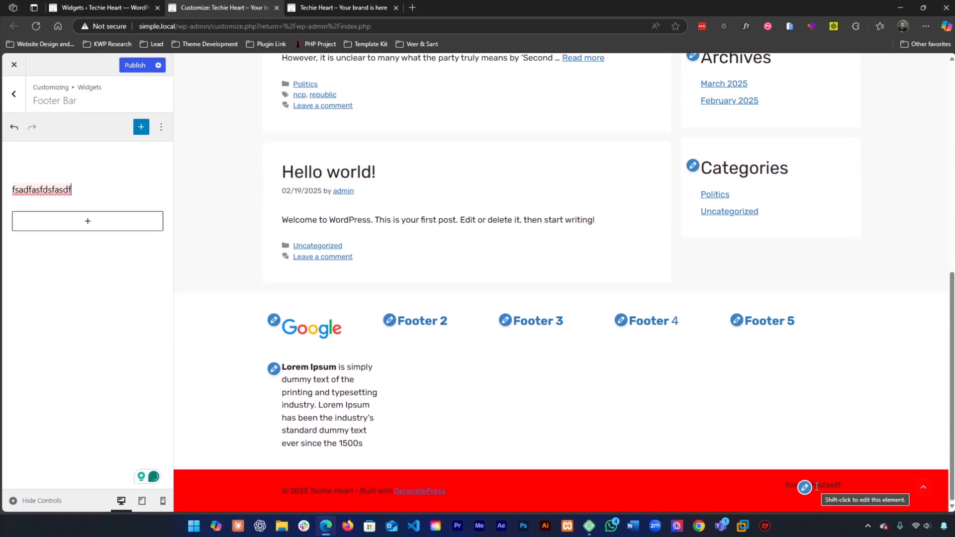
pyautogui.click(334, 491)
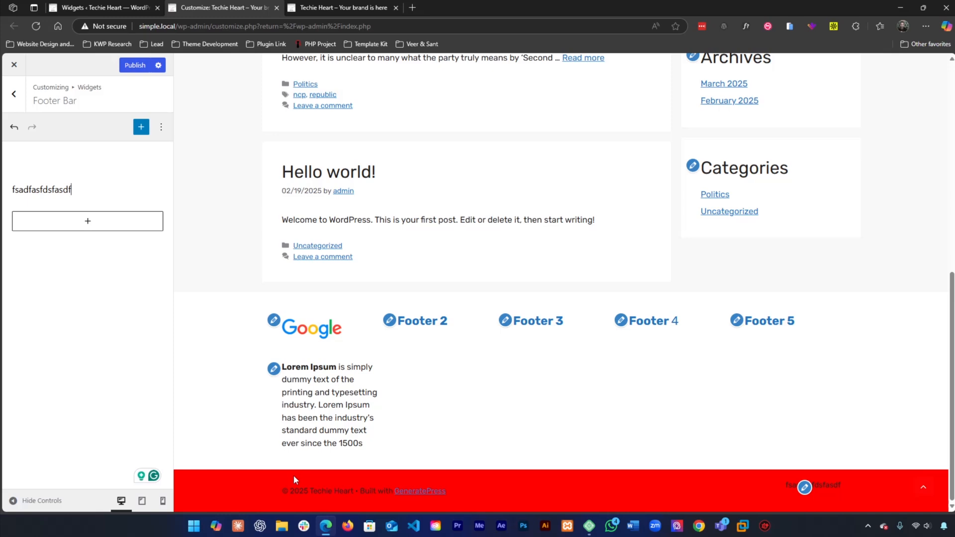
pyautogui.moveTo(285, 494); pyautogui.dragTo(446, 496)
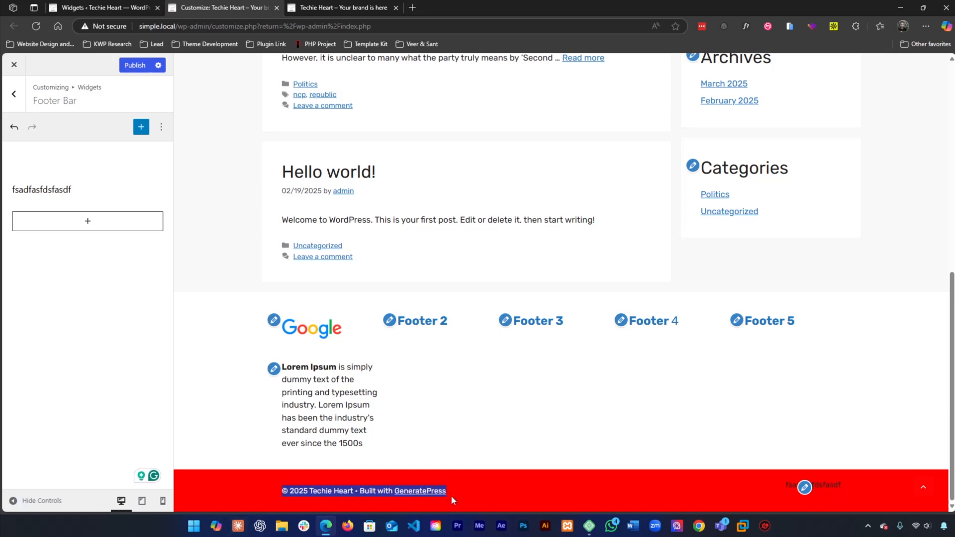
# Undo the Footer Bar edits until the test paragraph is removed, and return to the Widgets list
pyautogui.click(17, 131)
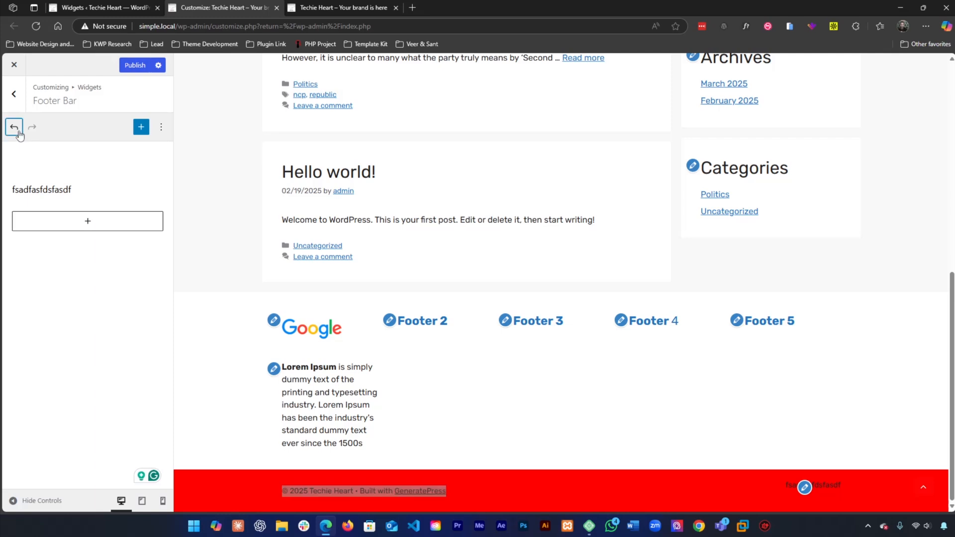
pyautogui.rightClick(17, 131)
pyautogui.click(15, 130)
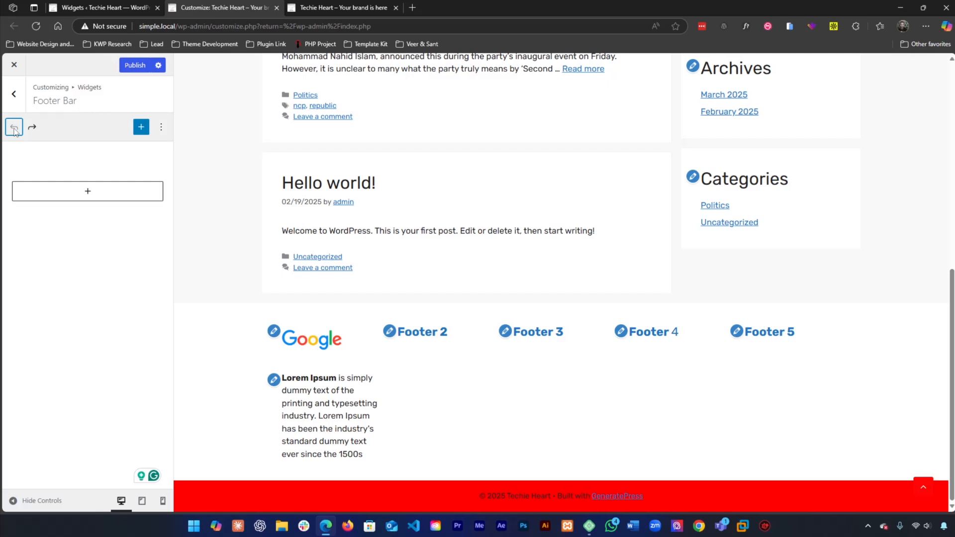
pyautogui.click(14, 94)
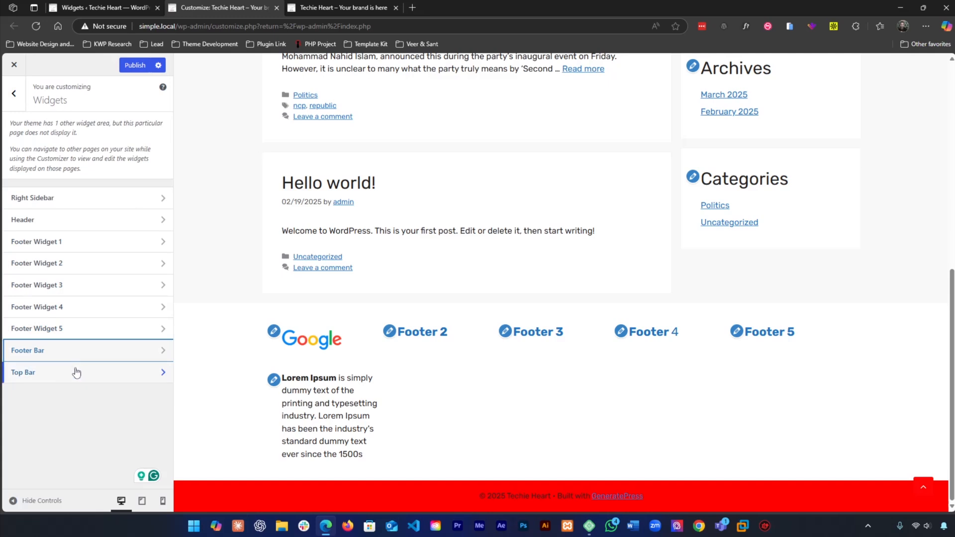
# Open the Top Bar widget area and add a heading reading "asdfasdf"
pyautogui.click(76, 372)
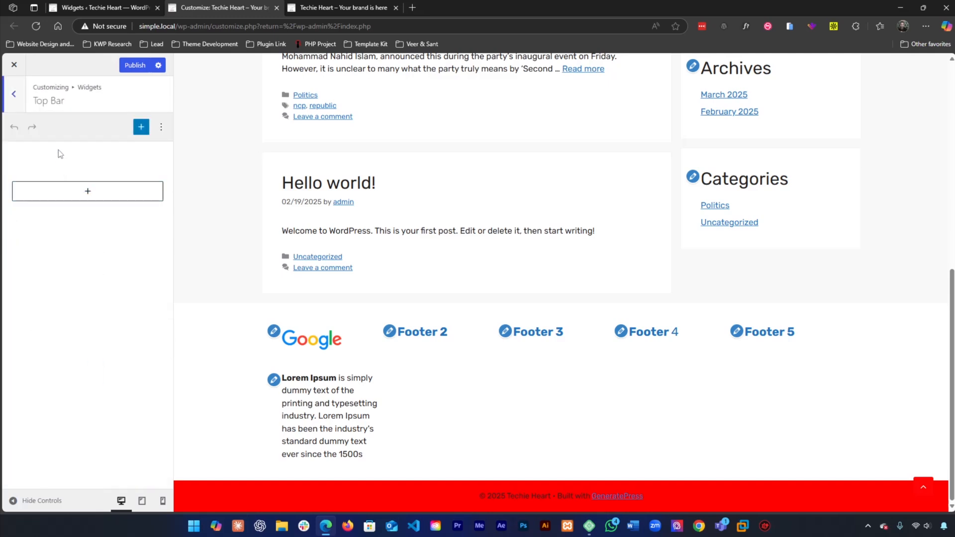
pyautogui.click(88, 191)
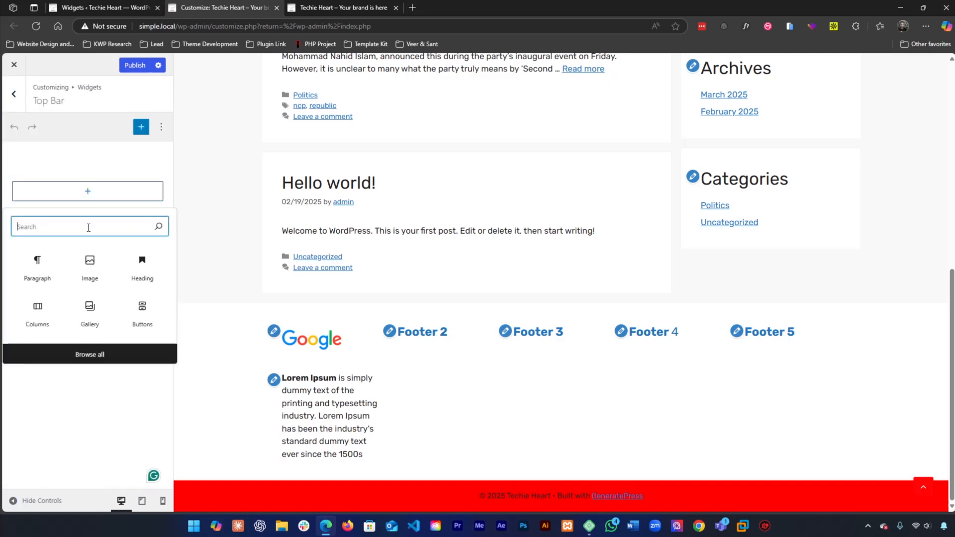
pyautogui.click(133, 264)
pyautogui.write('asdfasdf')
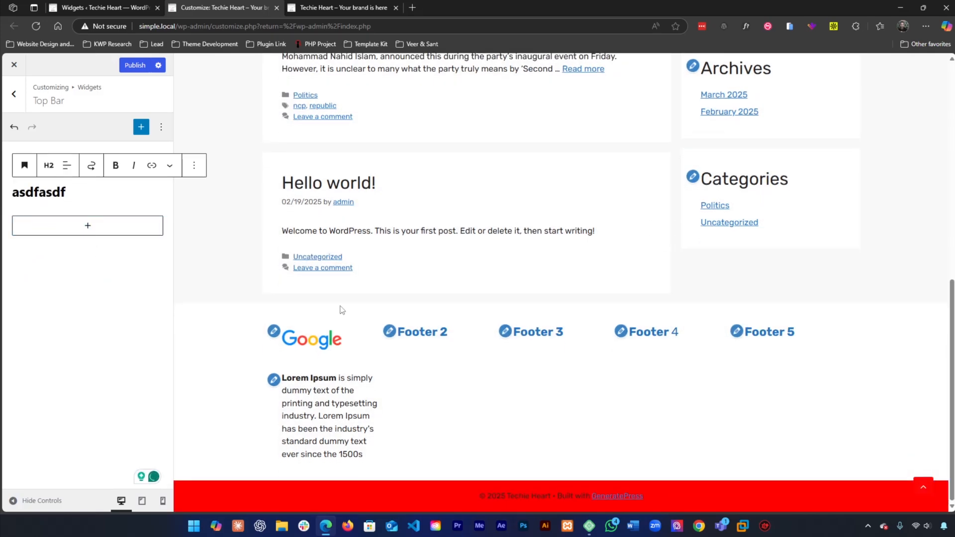
pyautogui.click(73, 349)
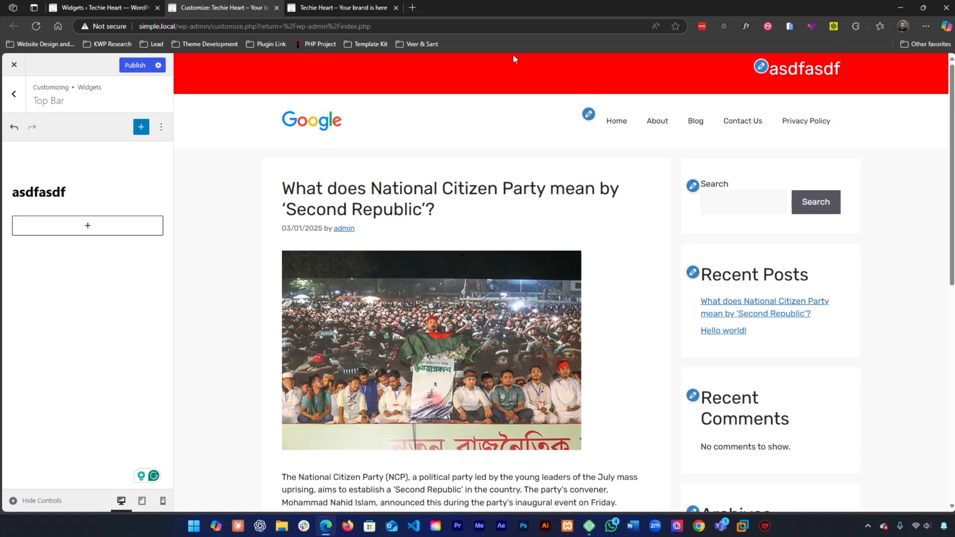
# Delete the Top Bar test heading, undo all edits in that widget area and return to the Widgets list
pyautogui.click(73, 184)
pyautogui.doubleClick(78, 183)
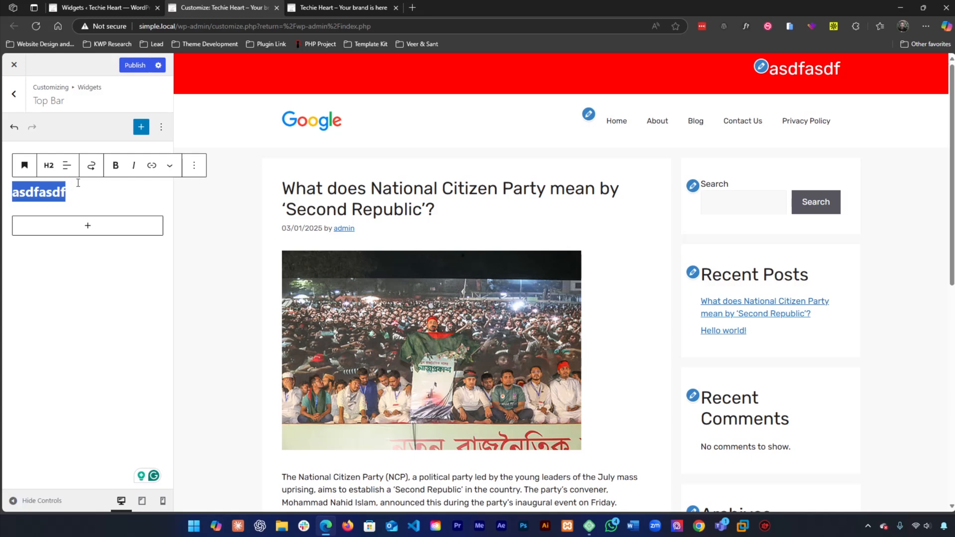
pyautogui.press('BackSpace')
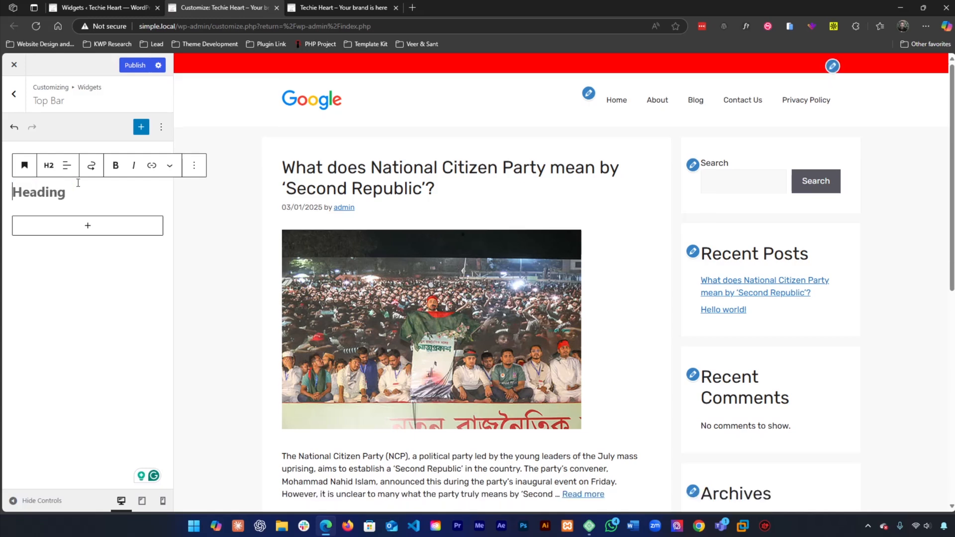
pyautogui.press('BackSpace')
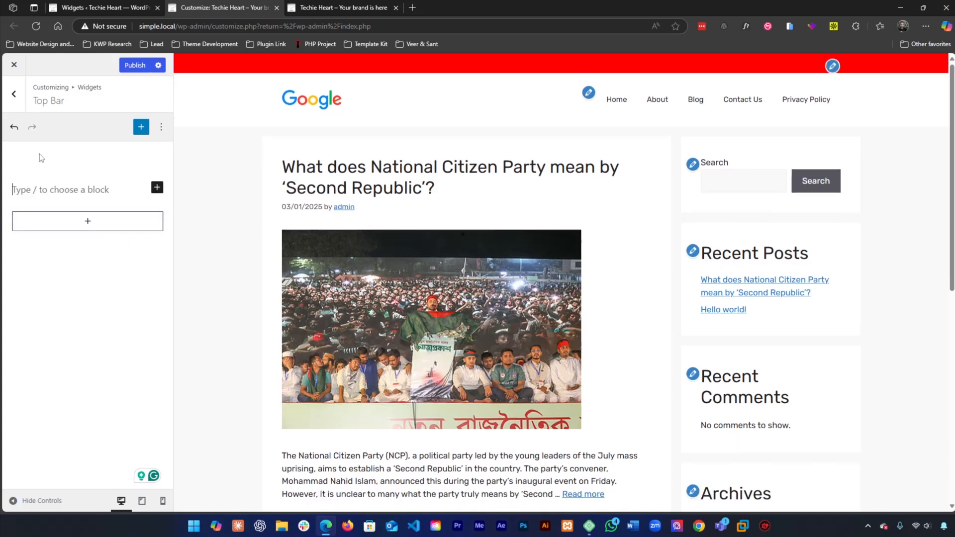
pyautogui.click(15, 131)
pyautogui.click(15, 132)
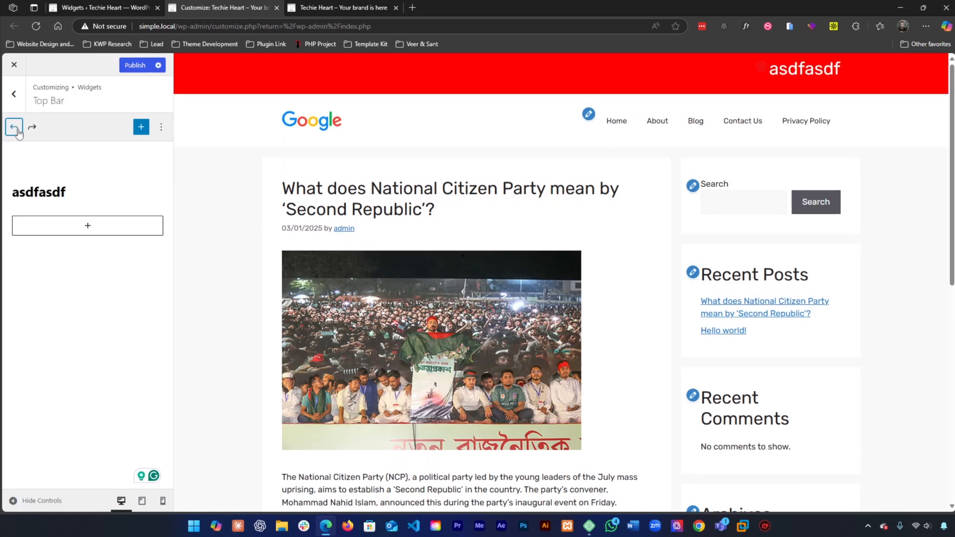
pyautogui.click(18, 131)
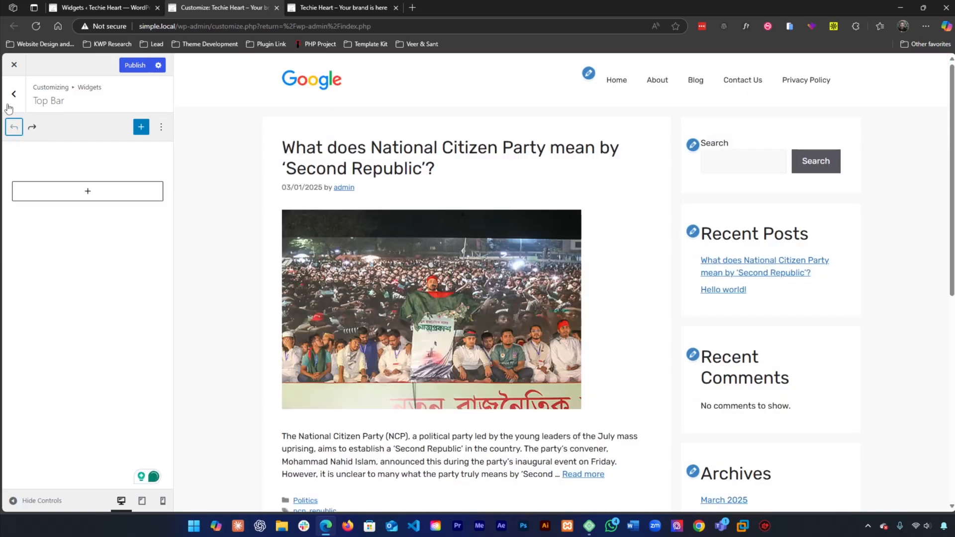
pyautogui.click(5, 90)
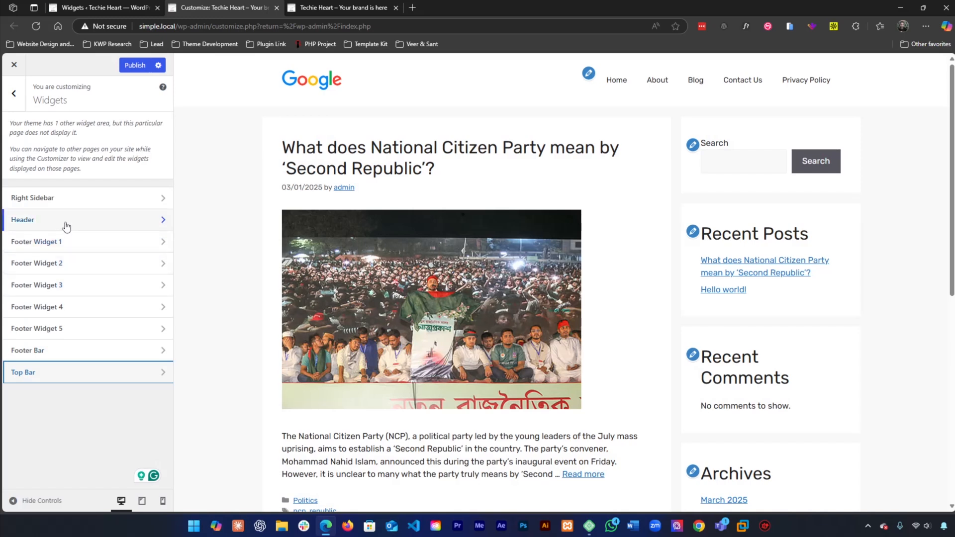
# Open the Right Sidebar widget area and compare its Recent Comments, Archives and Categories blocks with the preview
pyautogui.click(75, 197)
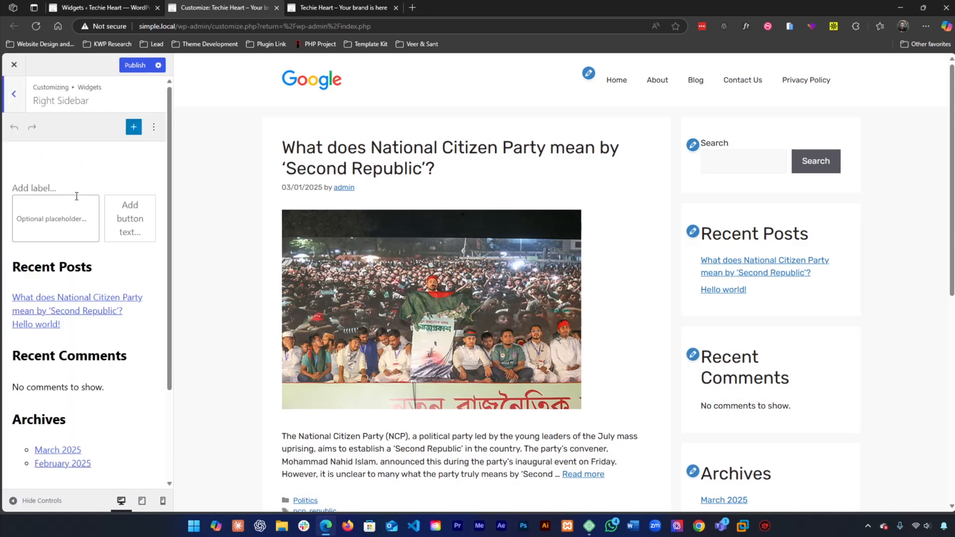
pyautogui.scroll(-3, 18, 109)
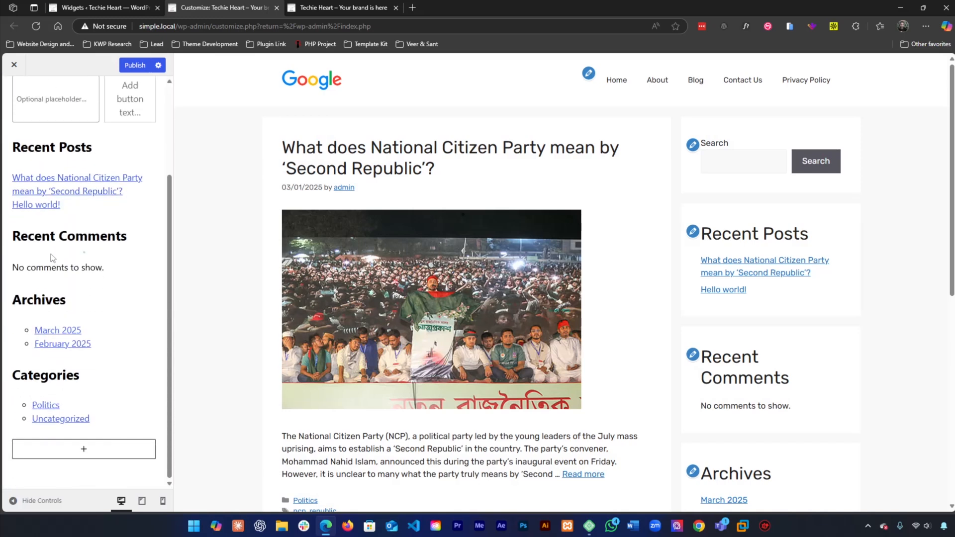
pyautogui.click(53, 264)
pyautogui.click(50, 235)
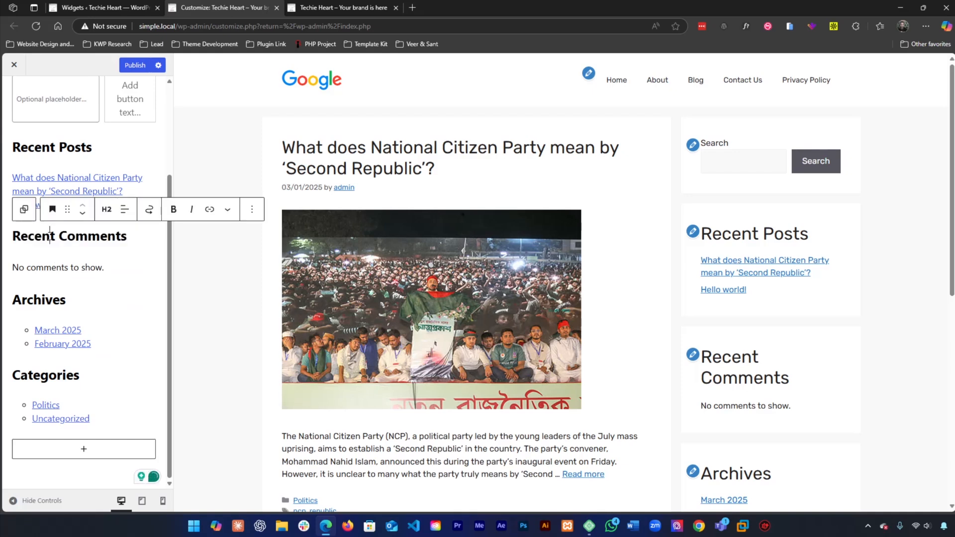
pyautogui.click(59, 268)
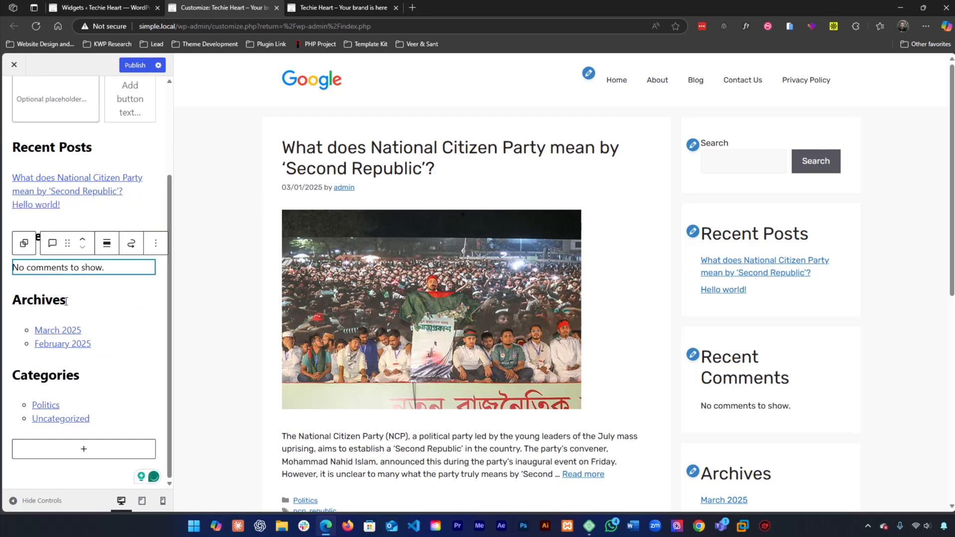
pyautogui.click(66, 301)
pyautogui.click(76, 345)
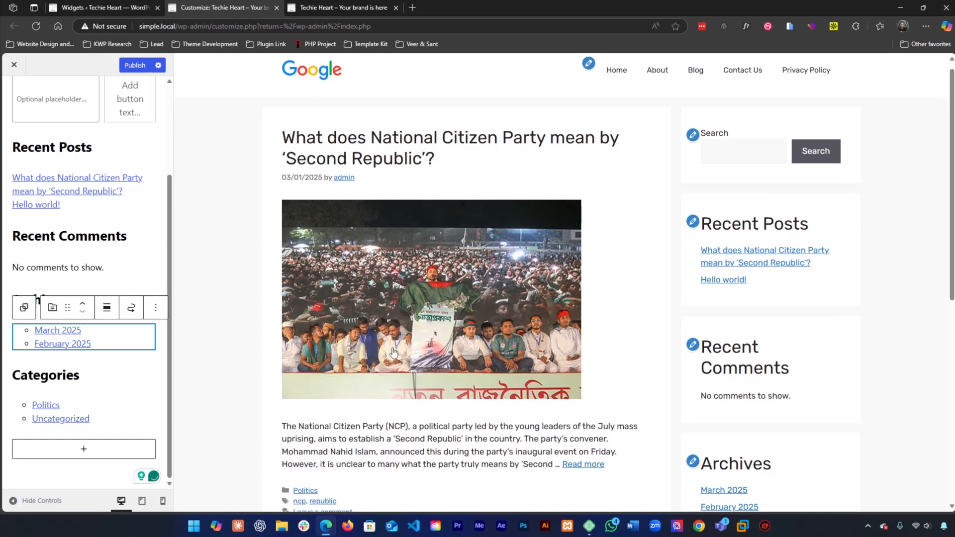
pyautogui.scroll(-3, 393, 351)
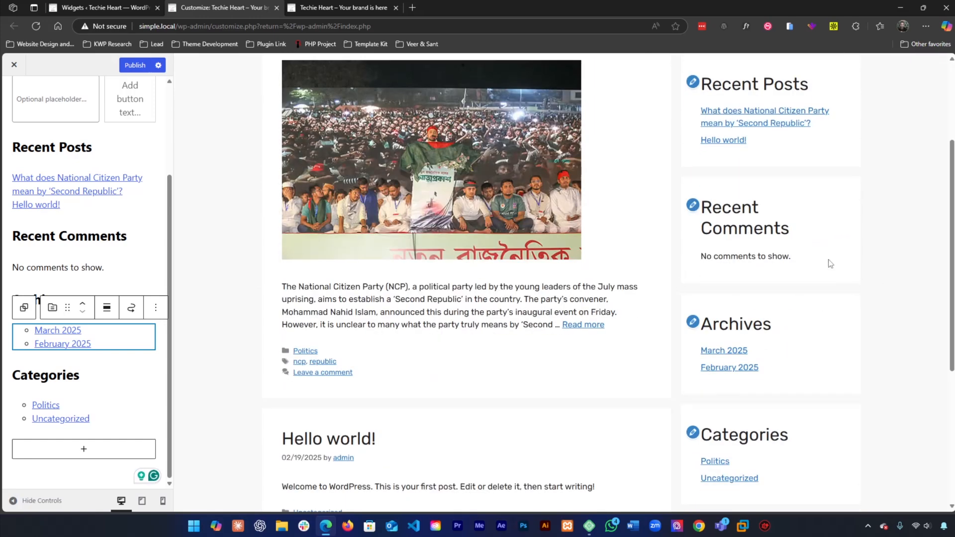
# Leave the Customizer, discarding the unsaved changes, and reopen it from the WordPress dashboard
pyautogui.scroll(3, 830, 262)
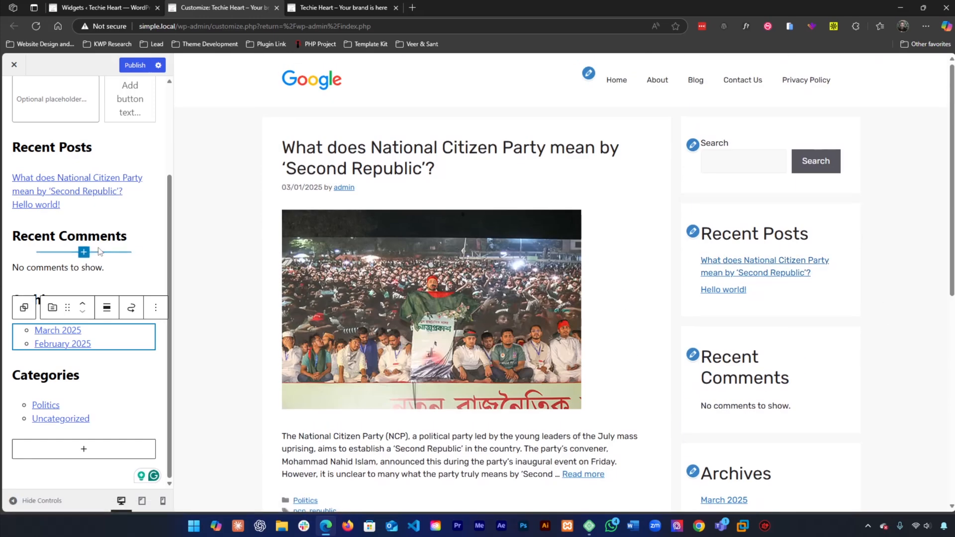
pyautogui.click(400, 152)
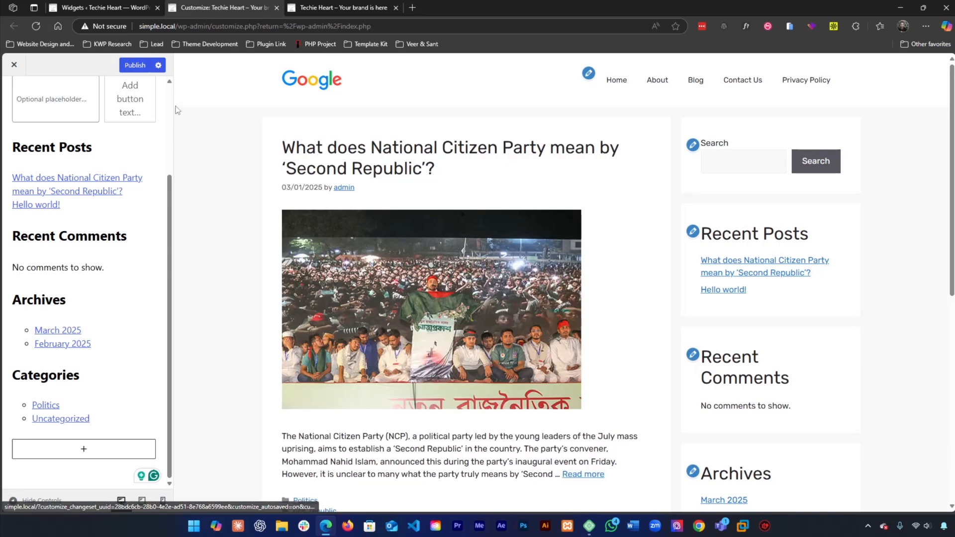
pyautogui.click(14, 65)
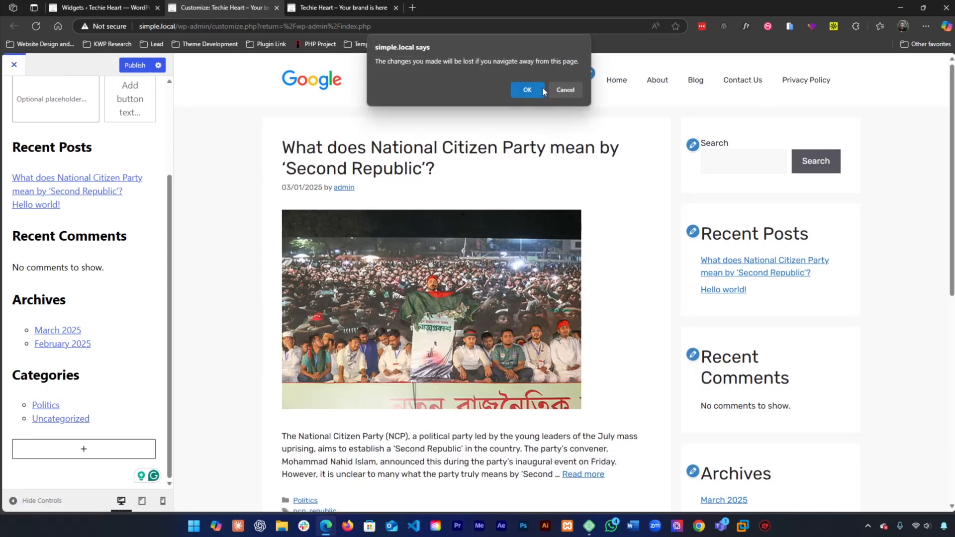
pyautogui.click(567, 85)
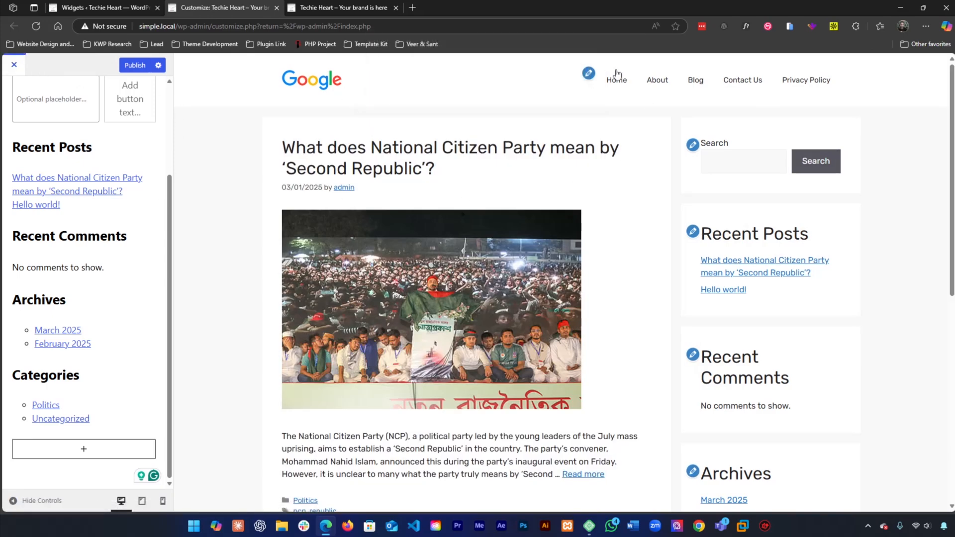
pyautogui.click(14, 64)
pyautogui.click(529, 85)
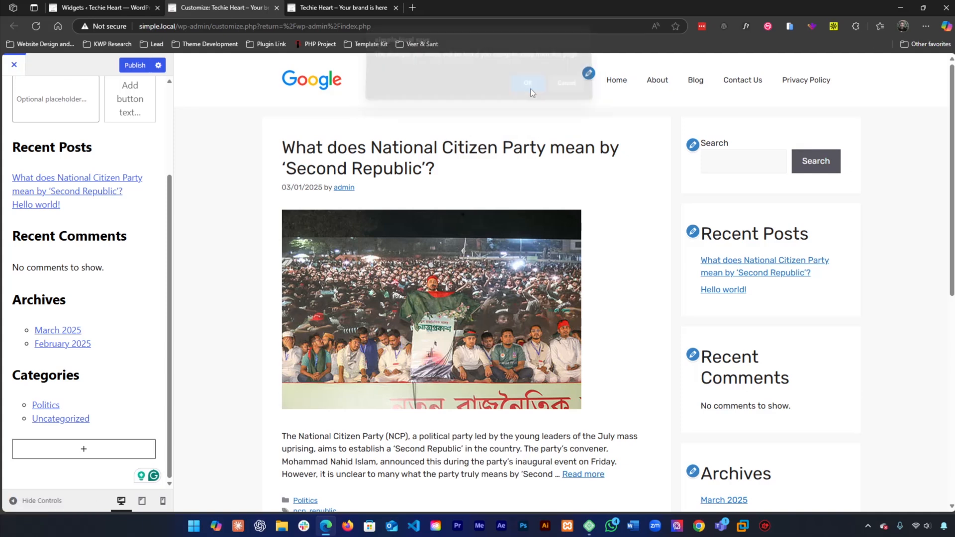
pyautogui.moveTo(75, 215)
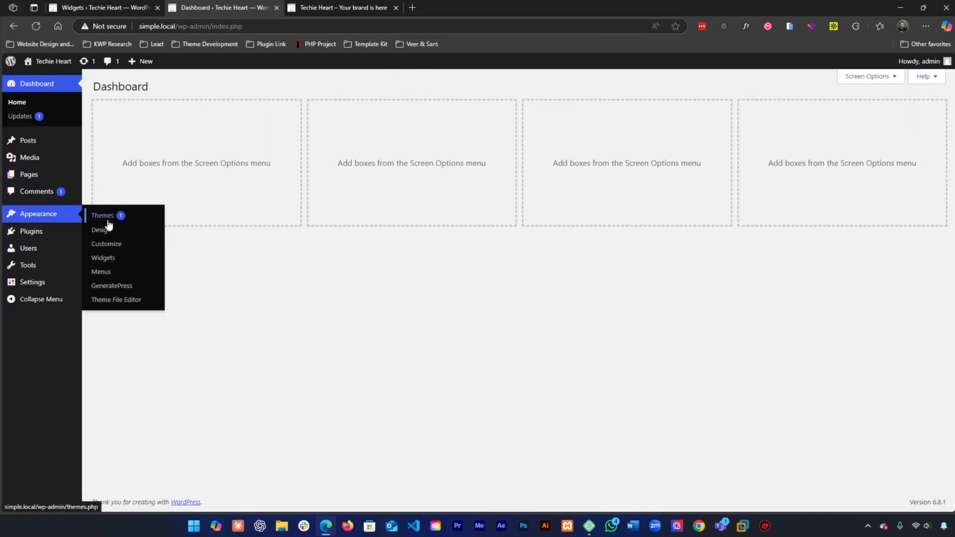
pyautogui.click(119, 243)
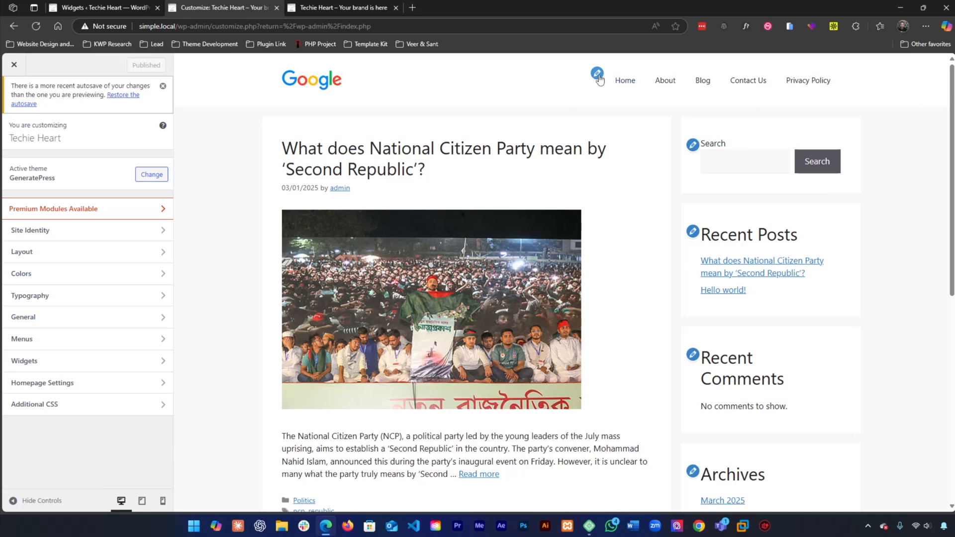
# Use the preview's edit shortcuts to open the primary menu location settings and the Search widget in the Right Sidebar area
pyautogui.click(599, 75)
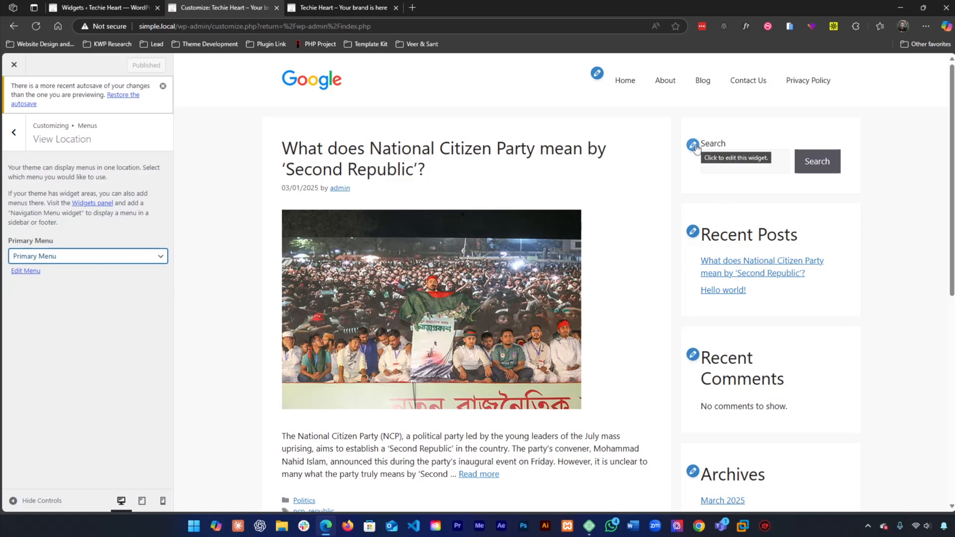
pyautogui.click(693, 145)
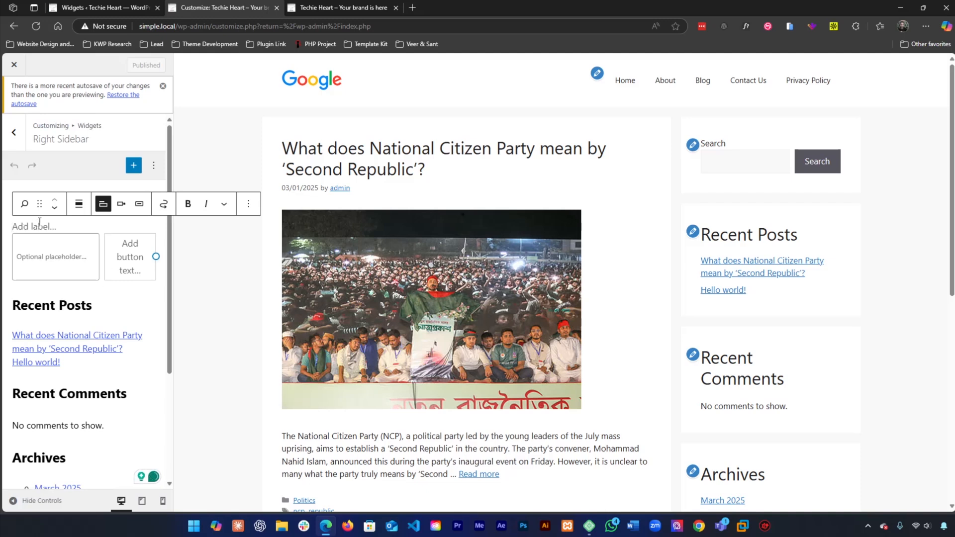
pyautogui.click(39, 245)
pyautogui.click(39, 226)
# Jump from the preview to the Recent Comments and Archives widgets for editing in the Right Sidebar area
pyautogui.click(692, 354)
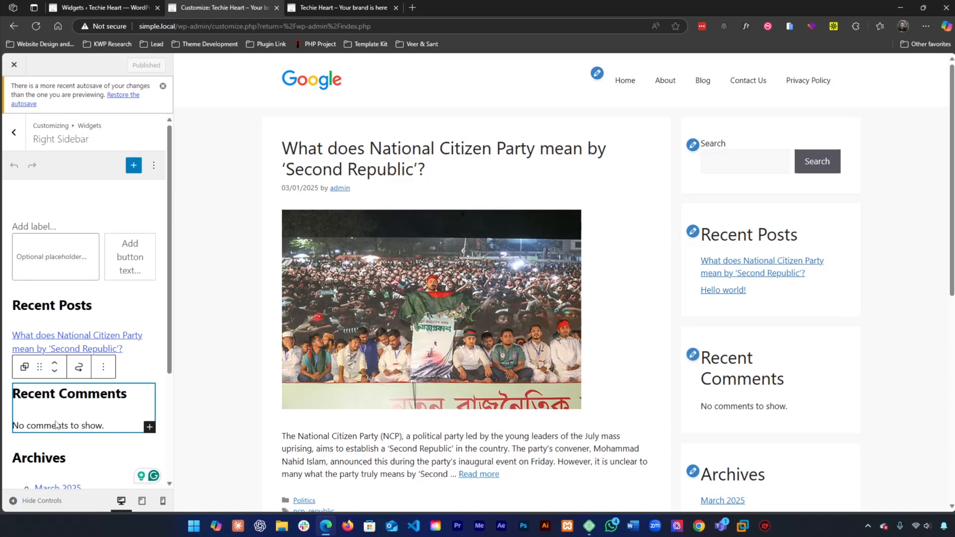
pyautogui.scroll(-3, 678, 384)
pyautogui.click(693, 322)
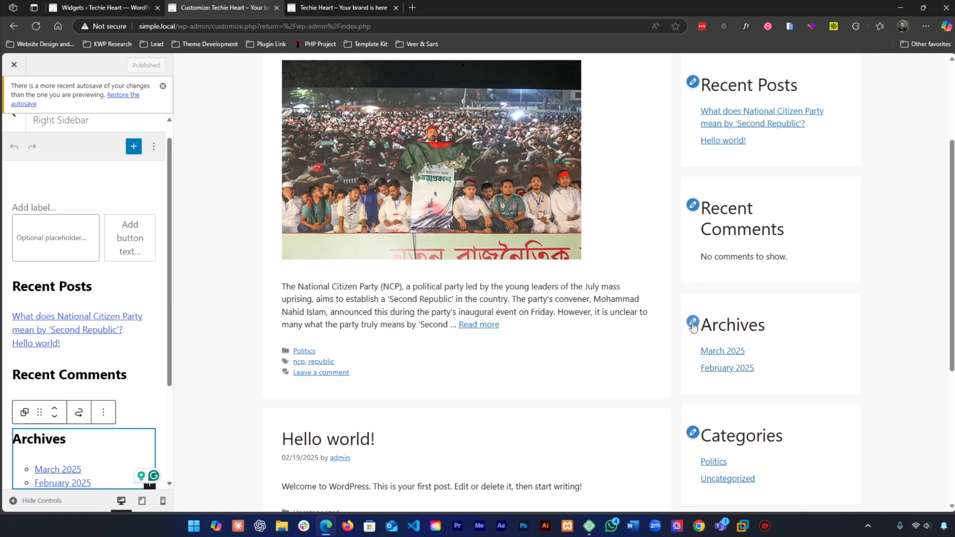
# Try to open the Footer 4 widget from the preview and check which widget area the editor's heading names
pyautogui.scroll(-3, 73, 427)
pyautogui.scroll(-5, 572, 356)
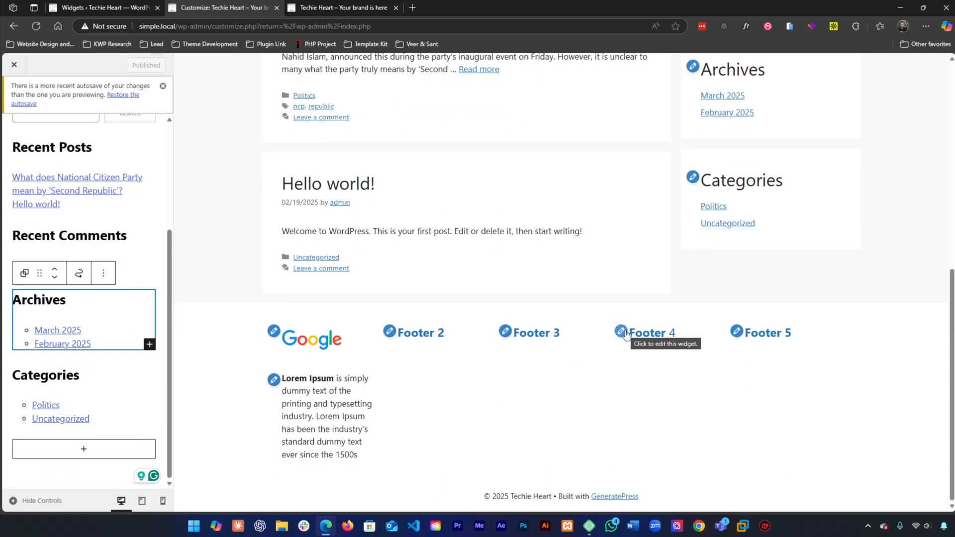
pyautogui.click(622, 332)
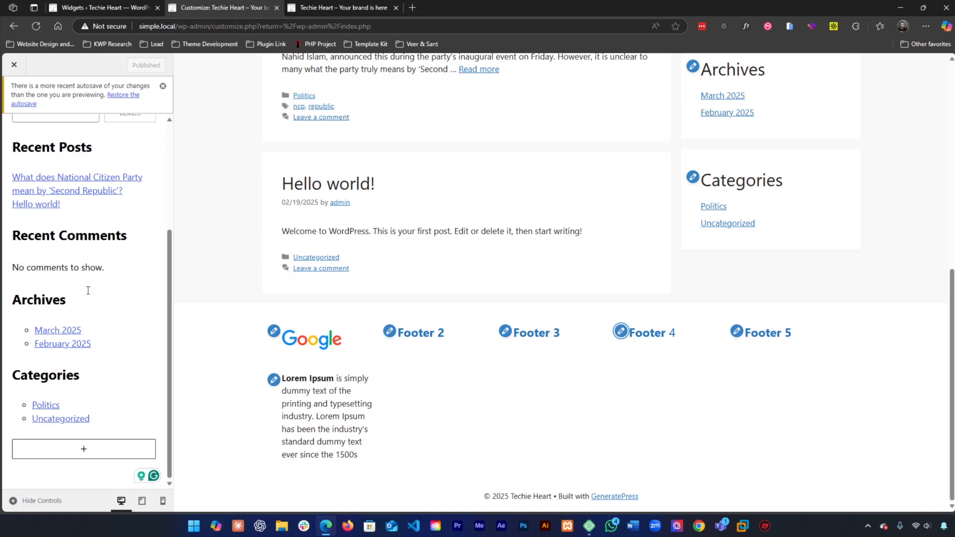
pyautogui.scroll(2, 83, 283)
pyautogui.scroll(1, 83, 283)
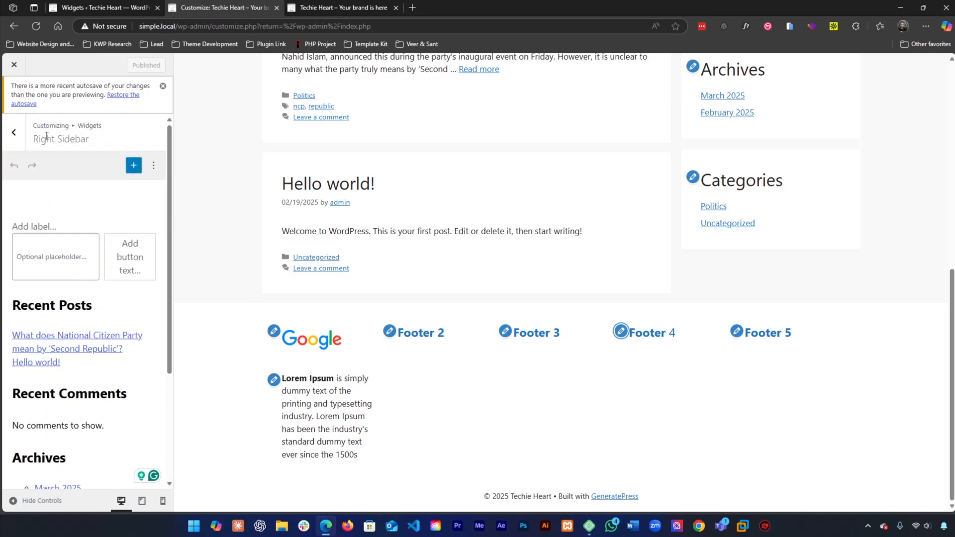
pyautogui.moveTo(34, 128); pyautogui.dragTo(100, 128)
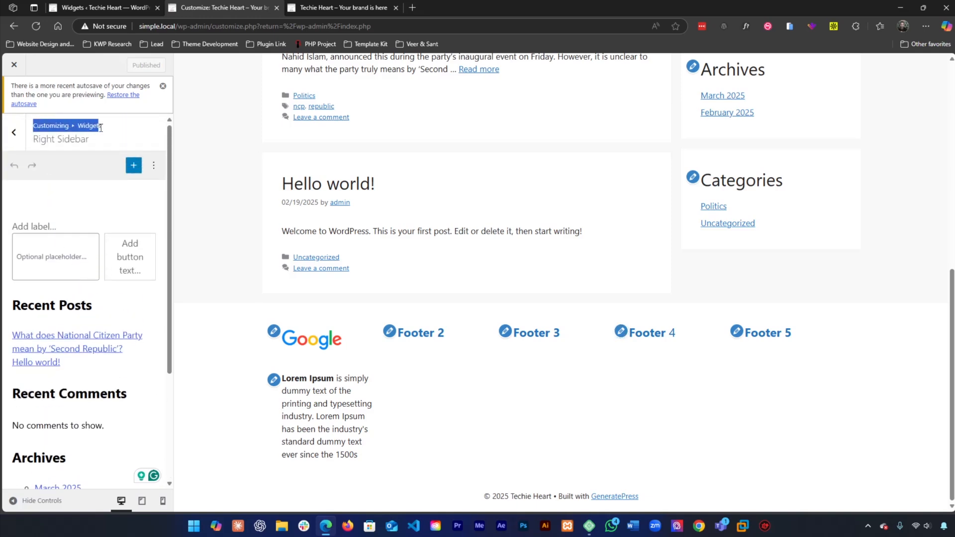
pyautogui.doubleClick(50, 129)
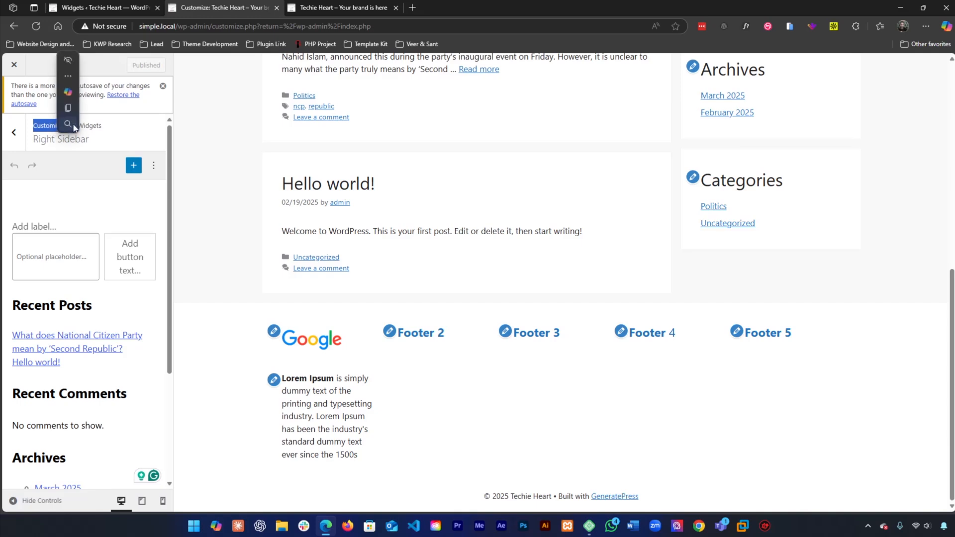
pyautogui.click(102, 136)
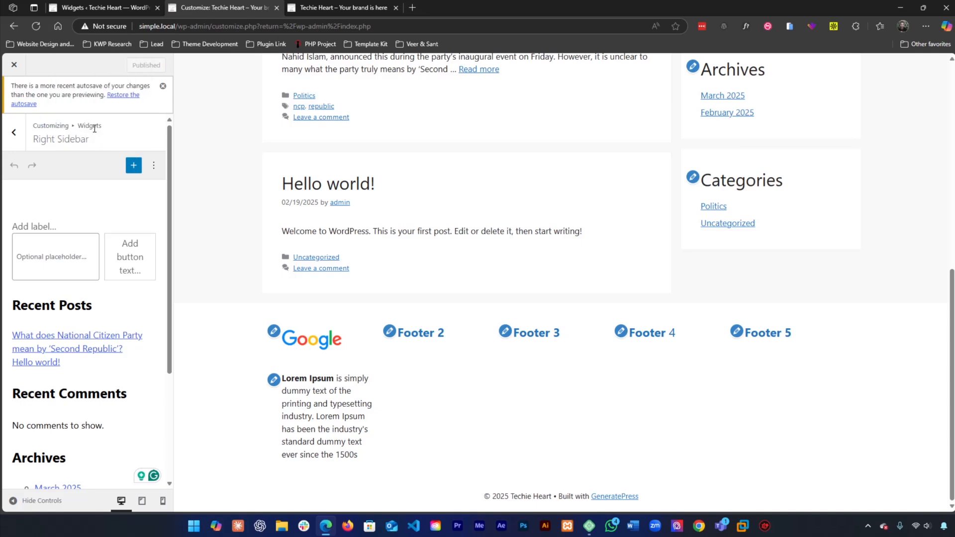
pyautogui.tripleClick(95, 128)
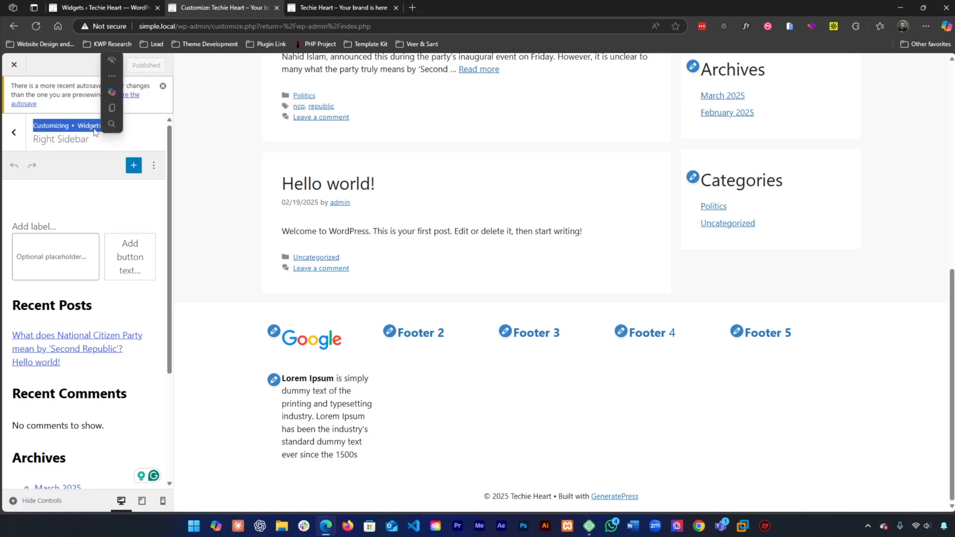
pyautogui.tripleClick(53, 140)
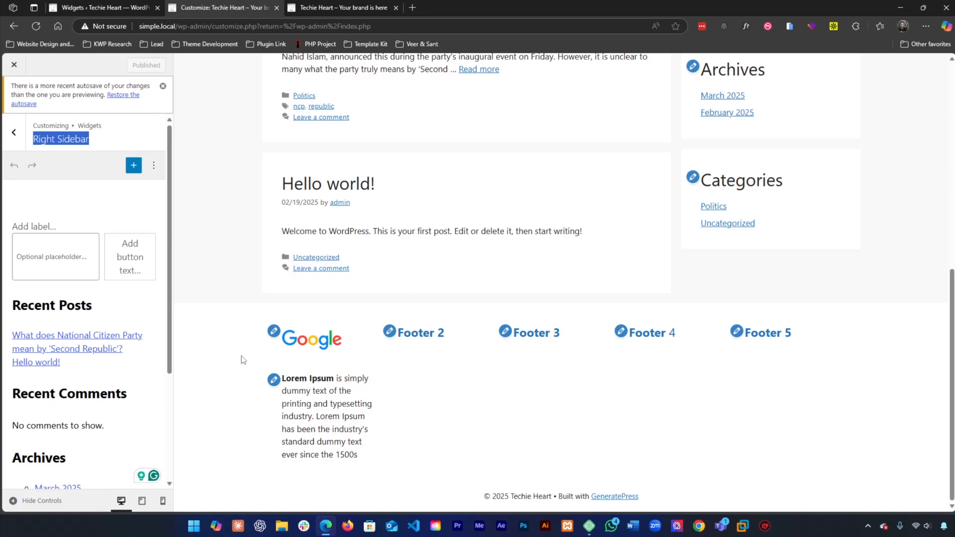
# Open Footer Widget 2 from the preview and add a paragraph reading "dgsfpoijpoig" below the Footer 2 heading
pyautogui.click(390, 331)
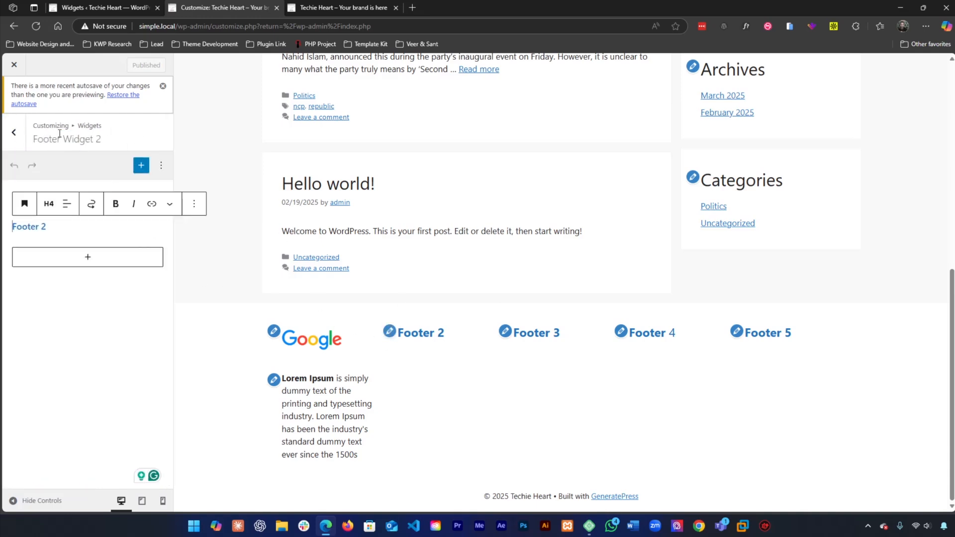
pyautogui.moveTo(40, 138); pyautogui.dragTo(103, 139)
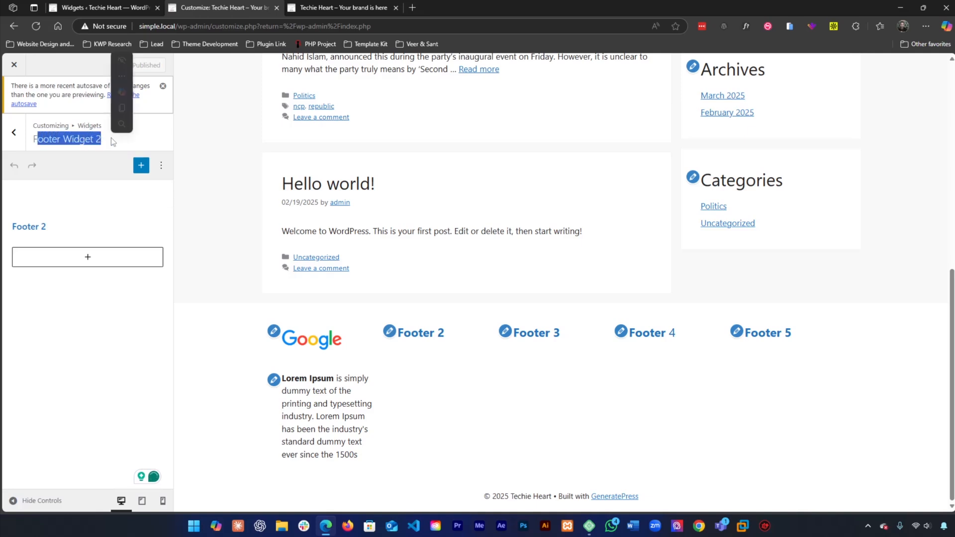
pyautogui.click(65, 228)
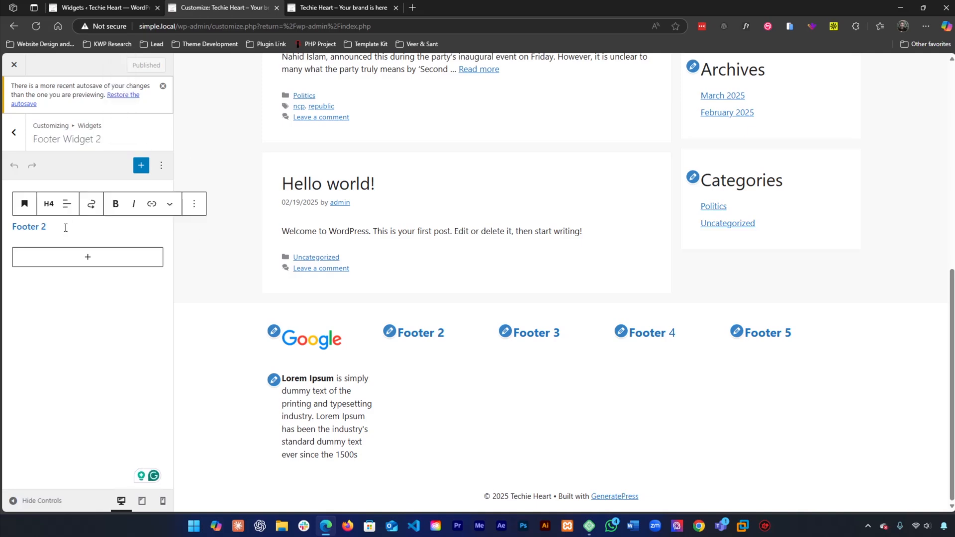
pyautogui.press('Return')
pyautogui.write('dgsfpoijpoig')
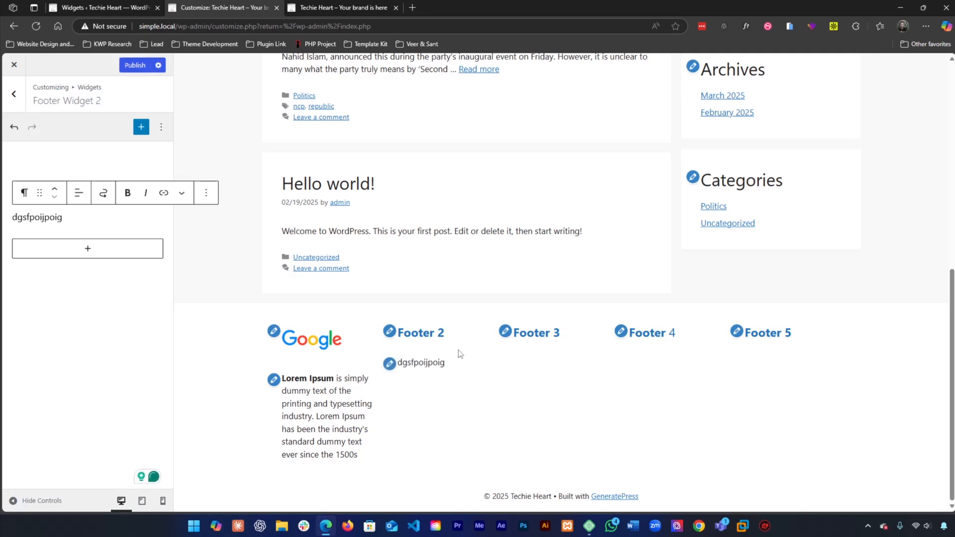
pyautogui.scroll(8, 472, 362)
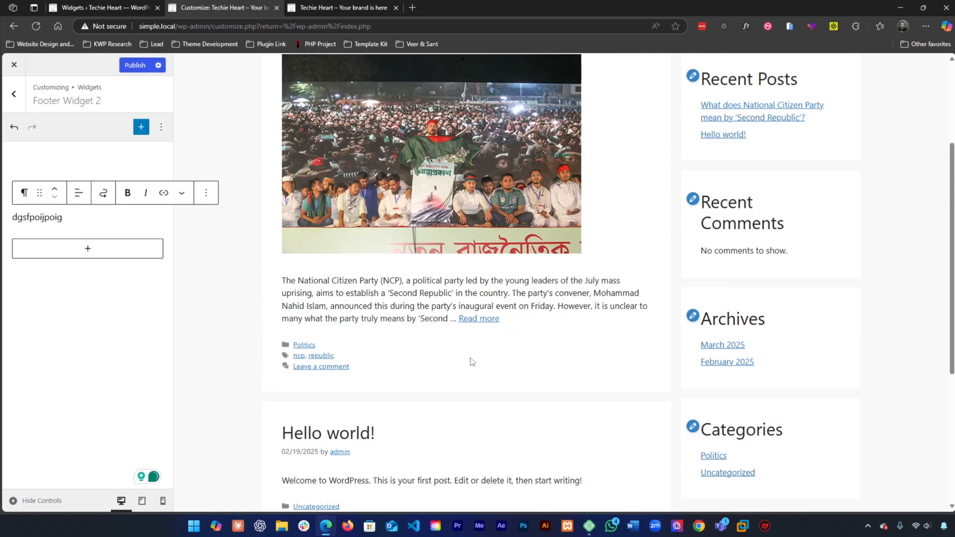